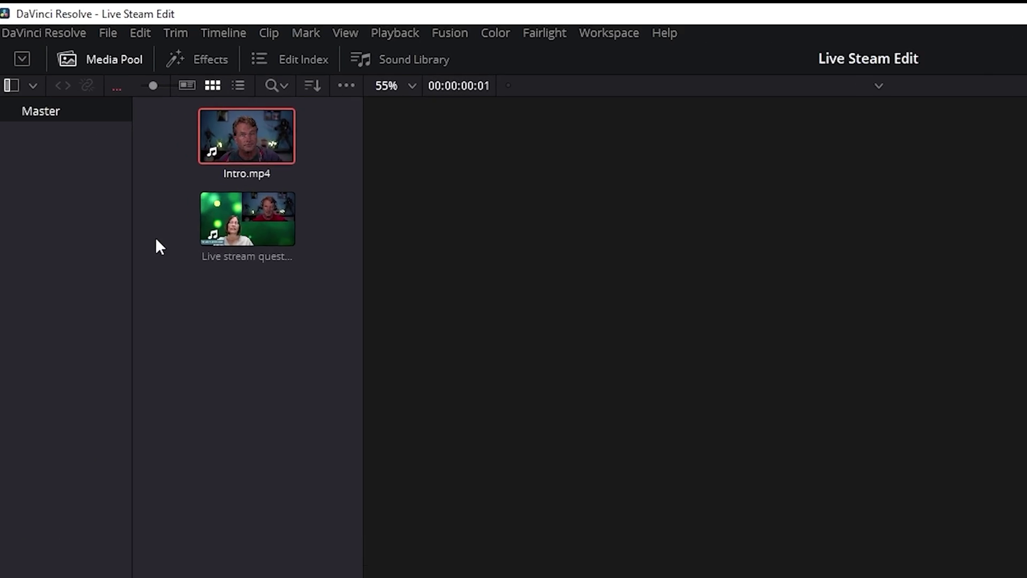
Try a timeline frame rate of 30 fps in the project's master settings, set it back to 24, and discard the changes.
left_click(65, 17)
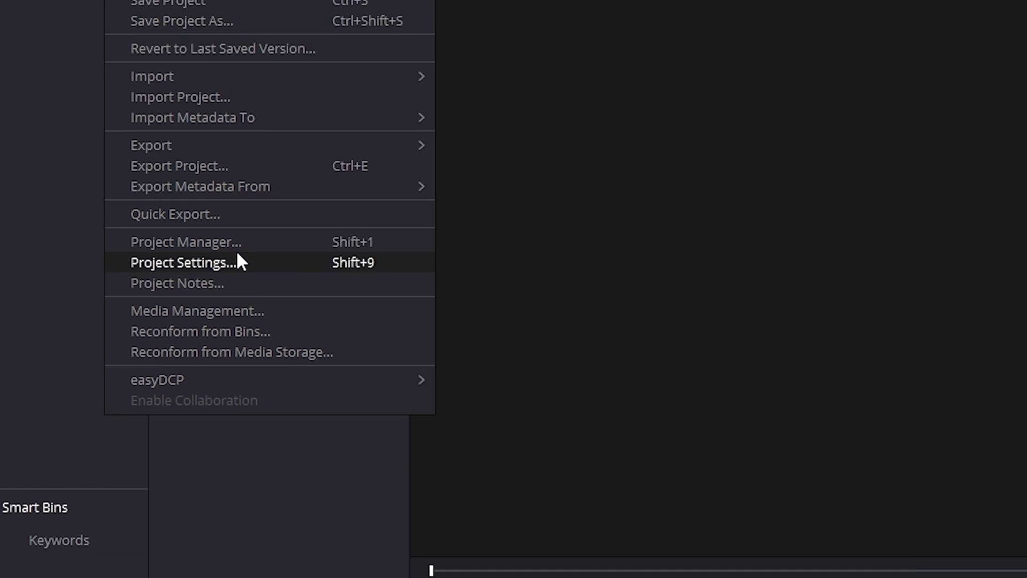
left_click(317, 290)
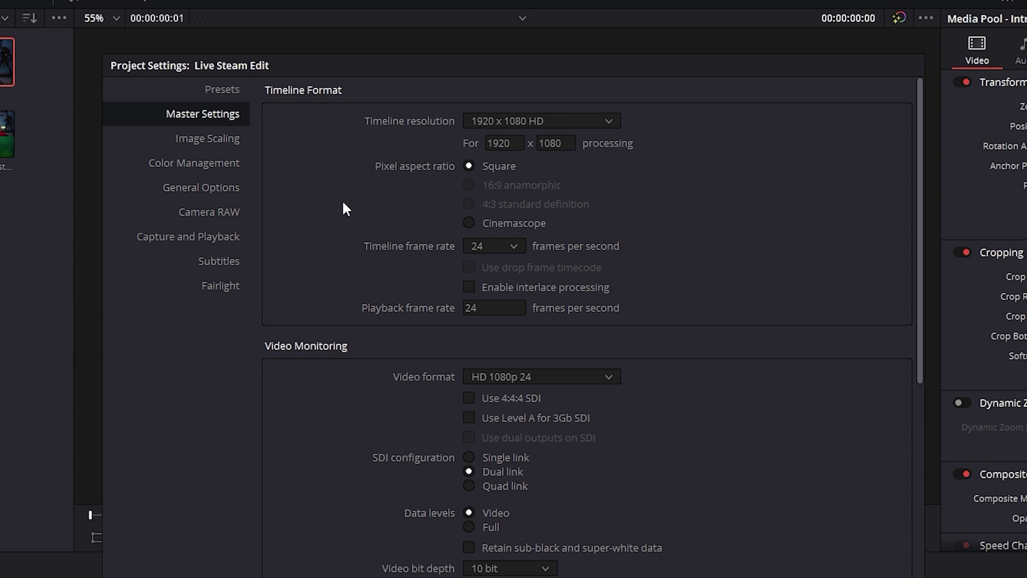
left_click(515, 247)
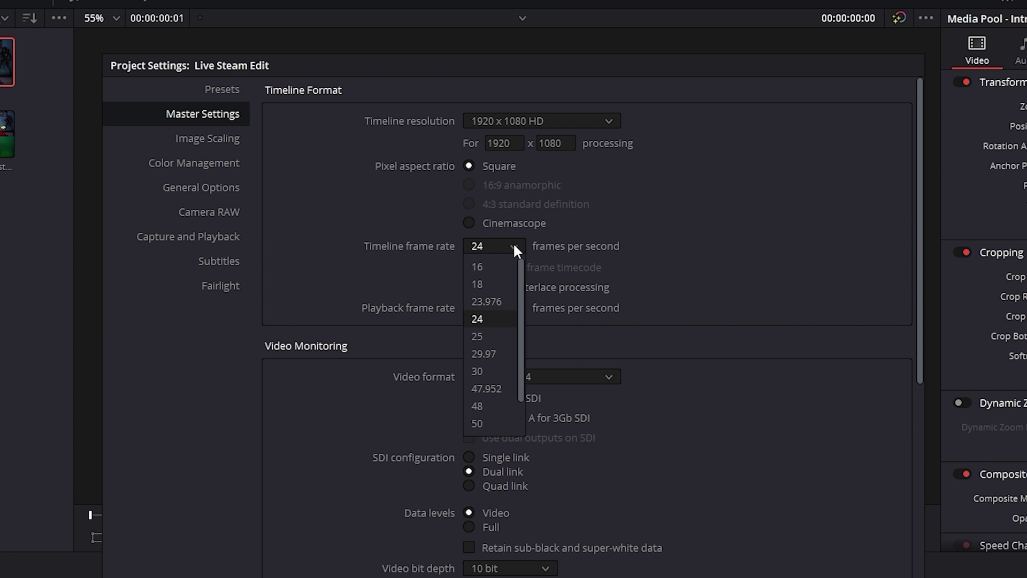
left_click(495, 369)
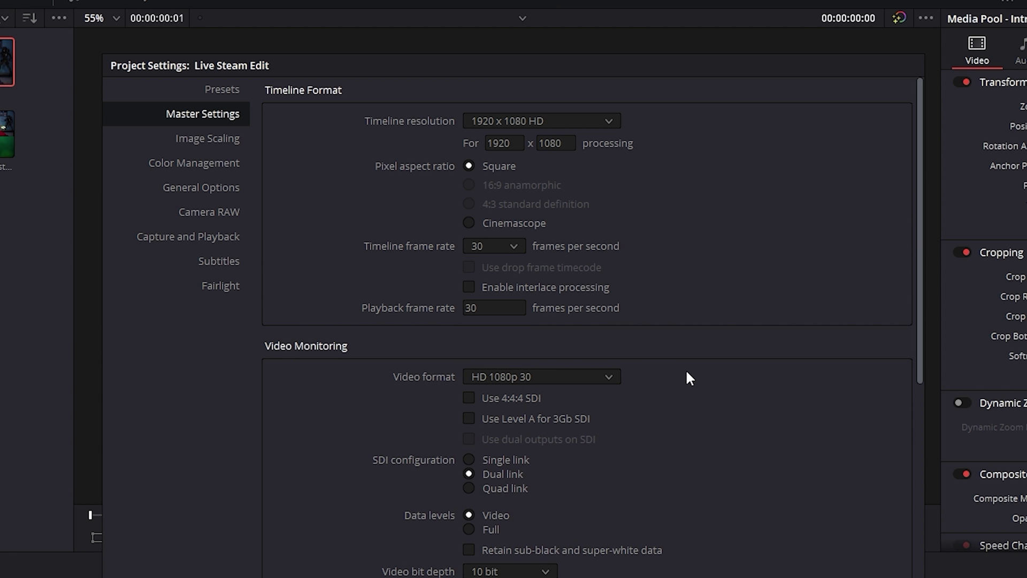
left_click(606, 373)
left_click(515, 247)
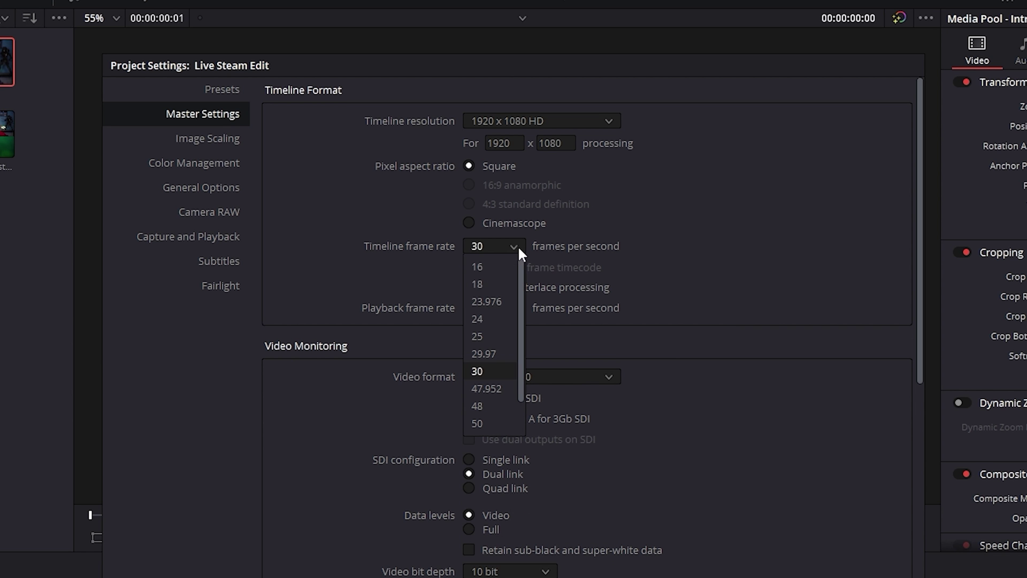
left_click(489, 319)
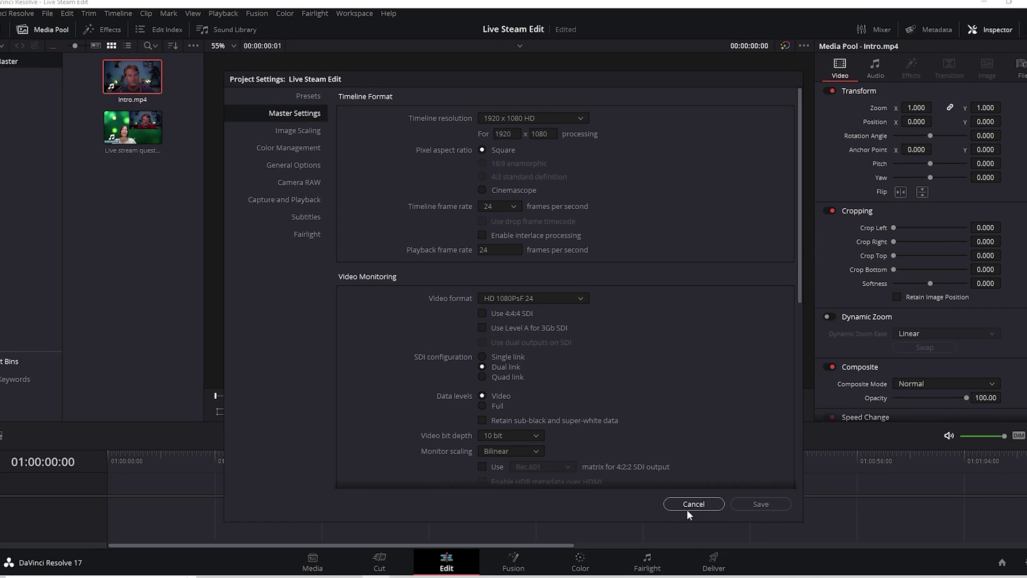
left_click(693, 503)
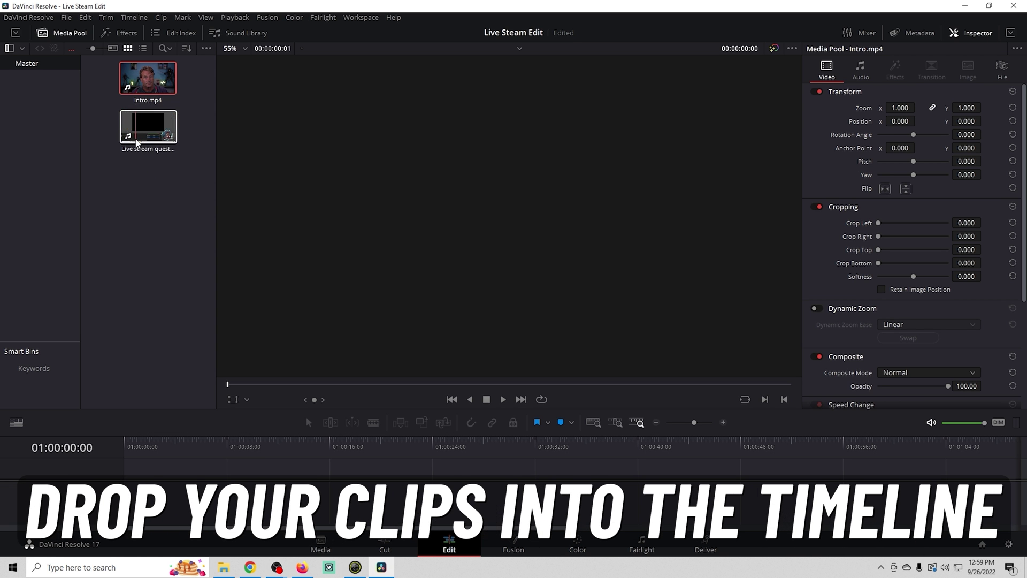
Place the live stream clip at the timeline's start on Video 1 and Intro.mp4 at the start of Video 2.
left_click_drag(138, 139, 172, 475)
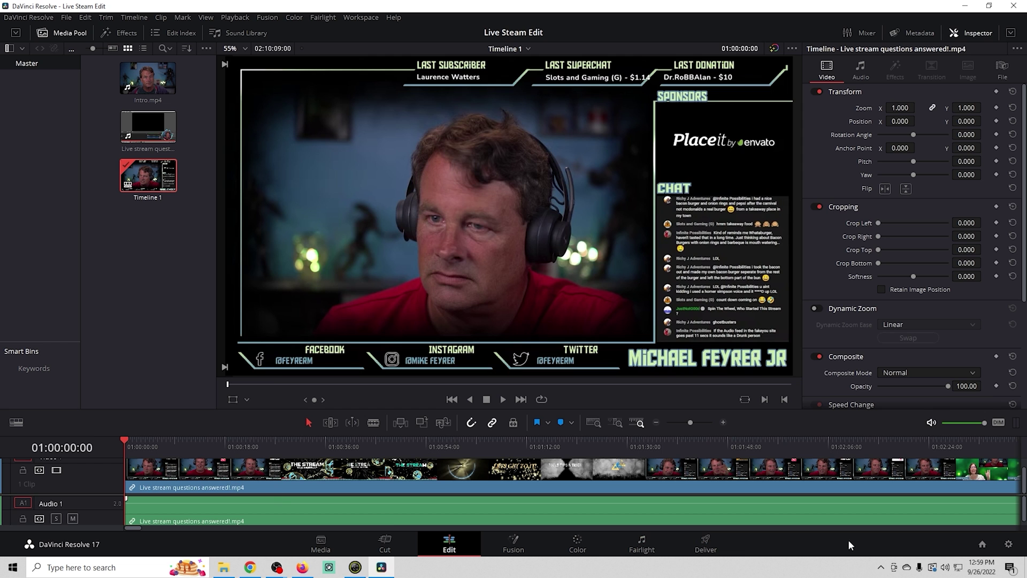
left_click_drag(148, 78, 130, 477)
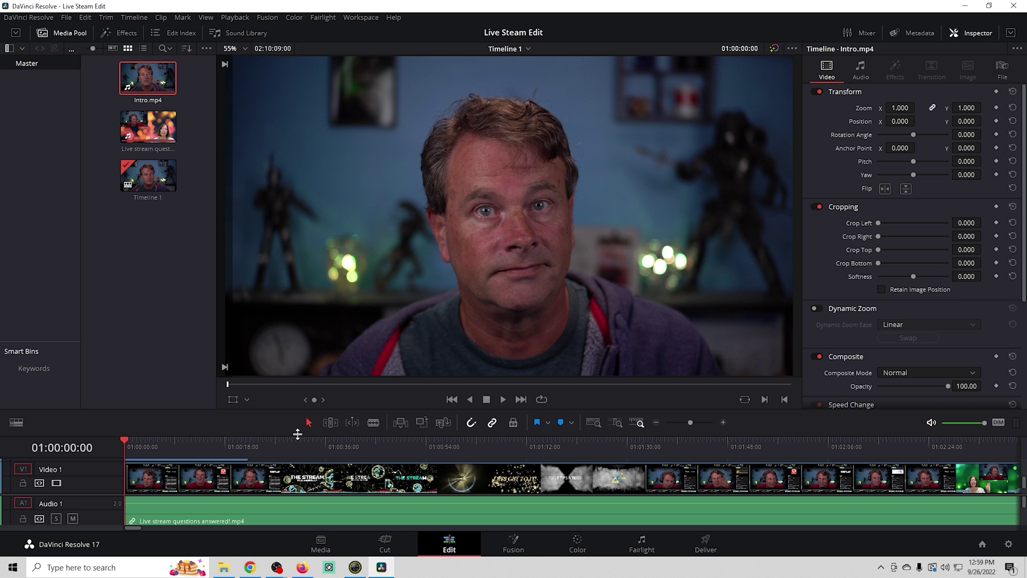
left_click_drag(298, 428, 292, 269)
Shift the live stream clip about 1 minute 16 seconds later and move the Intro clip down to the start of Video 1.
left_click_drag(171, 393, 556, 404)
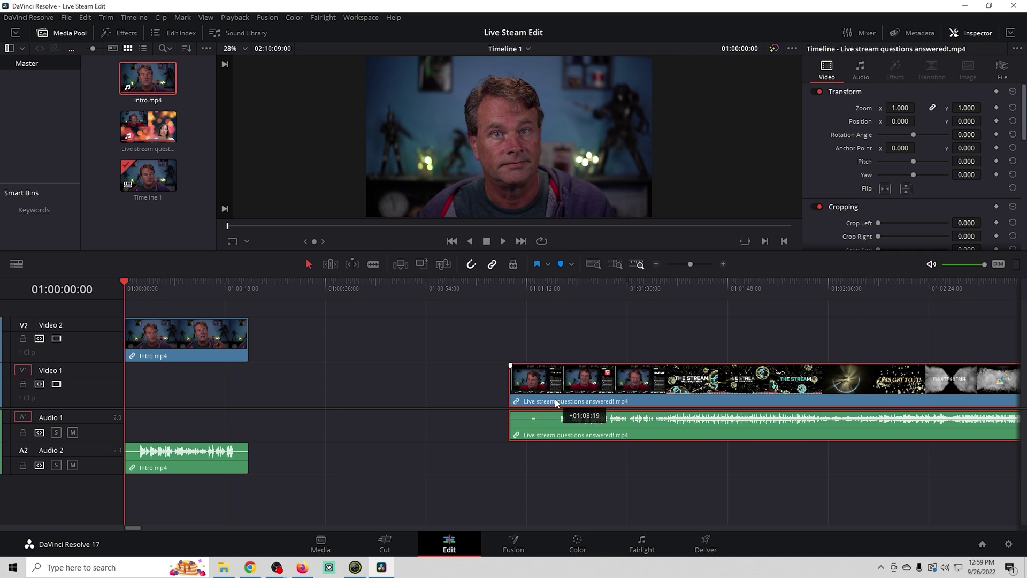
left_click_drag(658, 386, 696, 386)
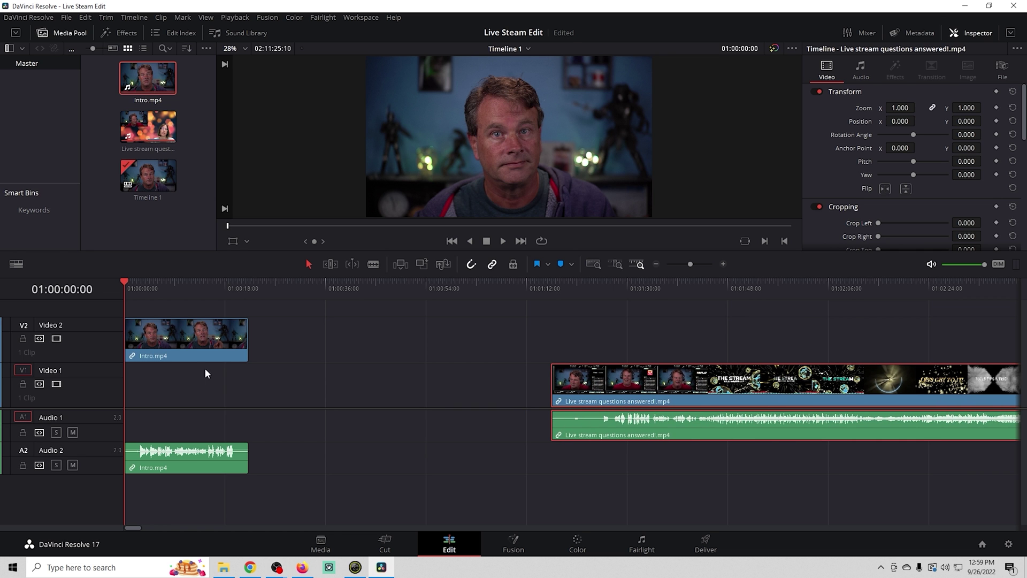
mouse_move(127, 280)
left_mouse_down()
mouse_move(153, 287)
mouse_move(120, 290)
left_mouse_up()
left_click_drag(177, 347, 166, 380)
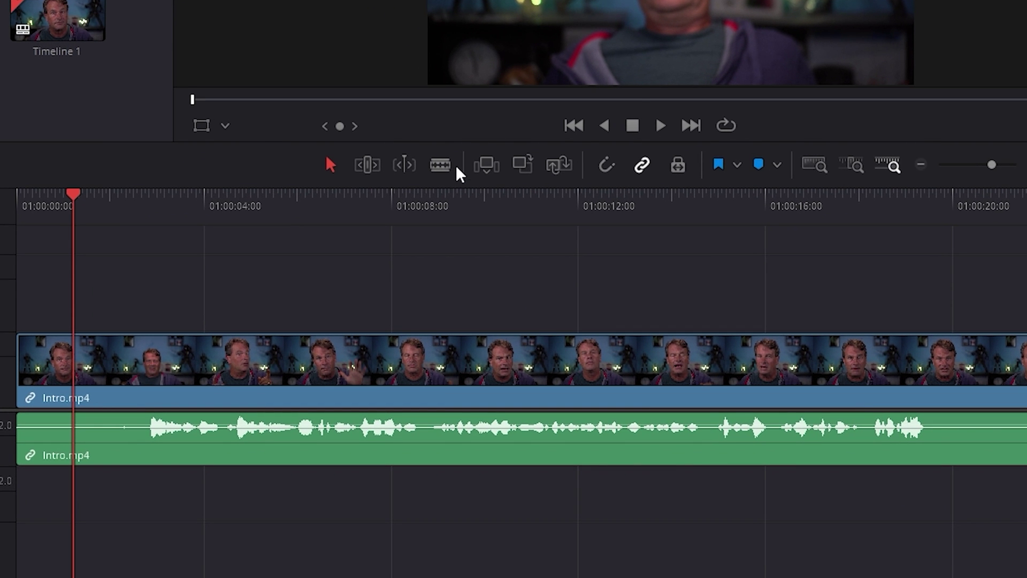
Split the Intro clip just before the speech starts, at about 3 seconds, and just after it ends, at about 19 seconds.
left_click(444, 165)
left_click(155, 357)
left_click(929, 369)
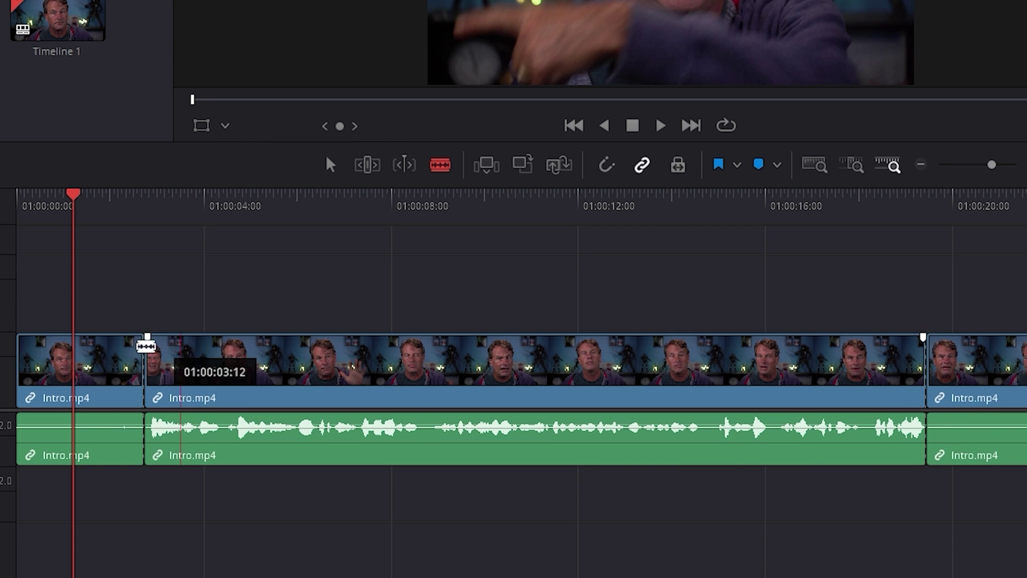
Remove the silent opening segment of the Intro clip, closing its gap, and delete the silent closing segment.
left_click_drag(76, 195, 135, 225)
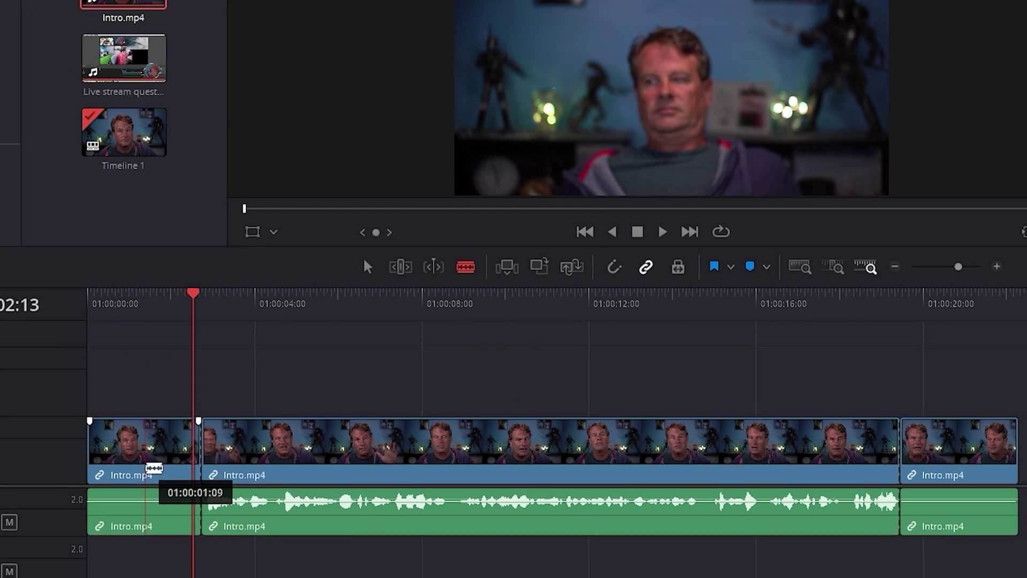
right_click(82, 388)
left_click(316, 163)
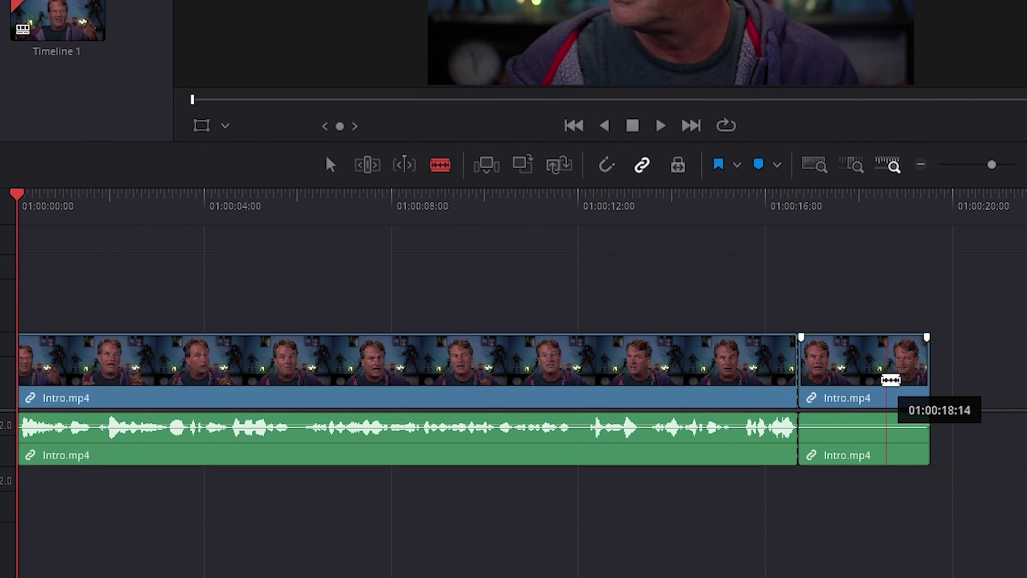
right_click(856, 492)
key("Delete")
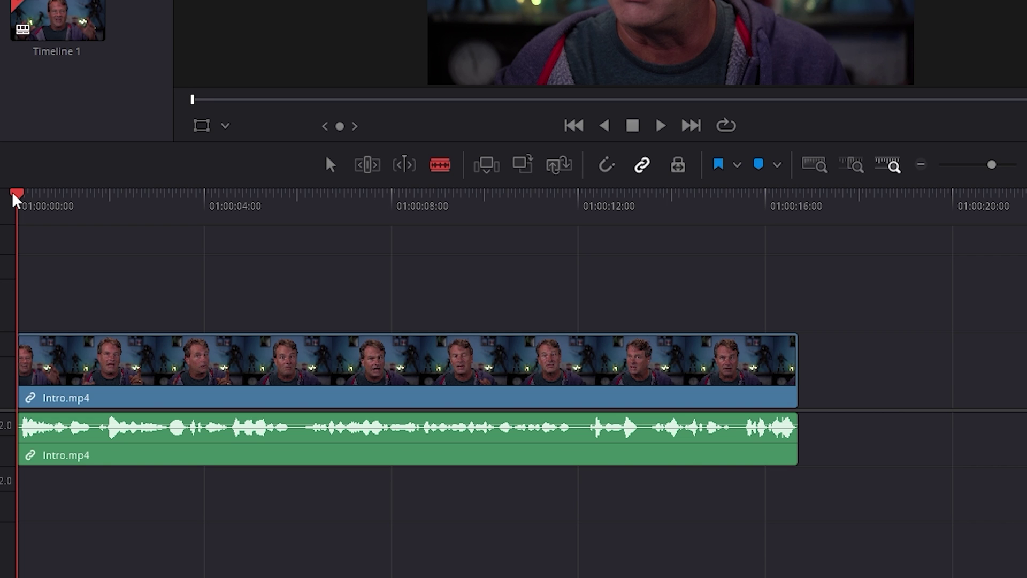
Split the Intro clip at the pause in its speech at 01:00:11:22.
left_click_drag(16, 200, 310, 268)
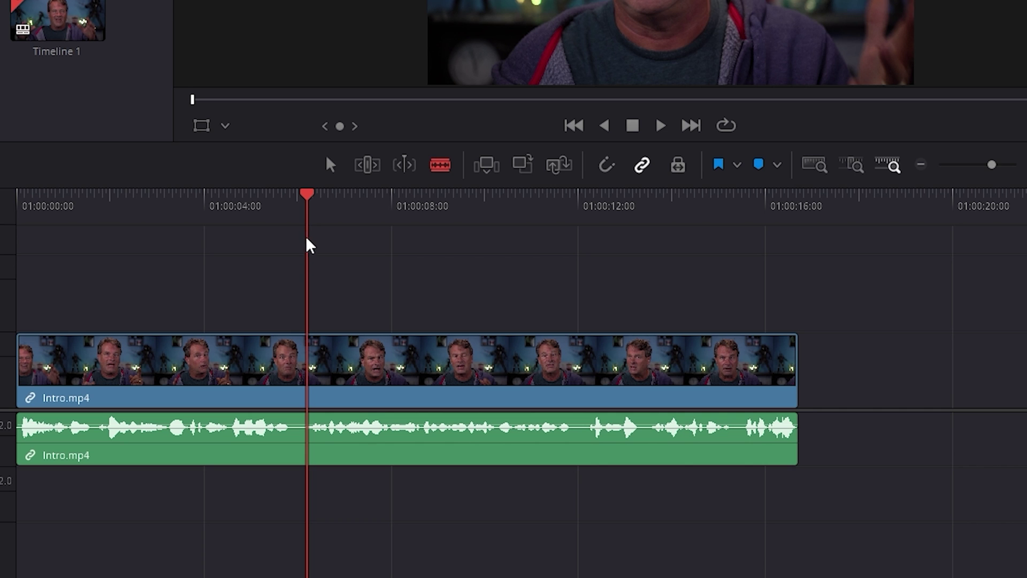
left_click(564, 431)
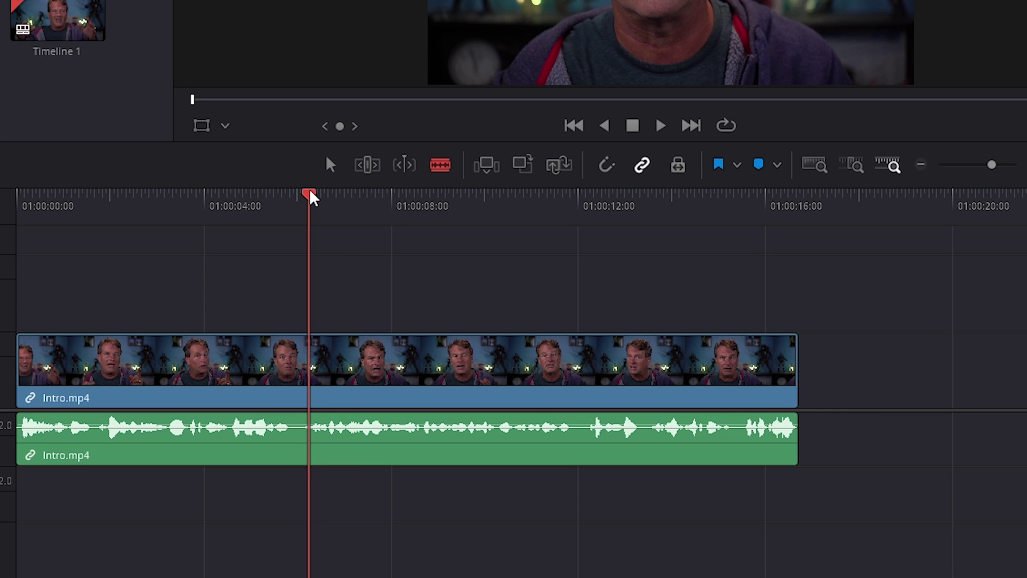
left_click_drag(310, 194, 577, 267)
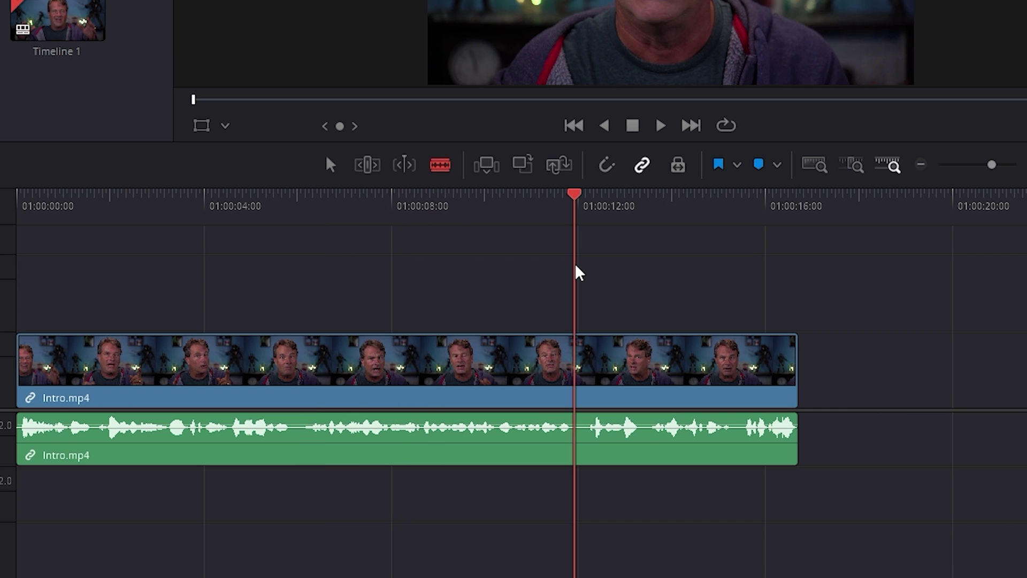
left_click(586, 368)
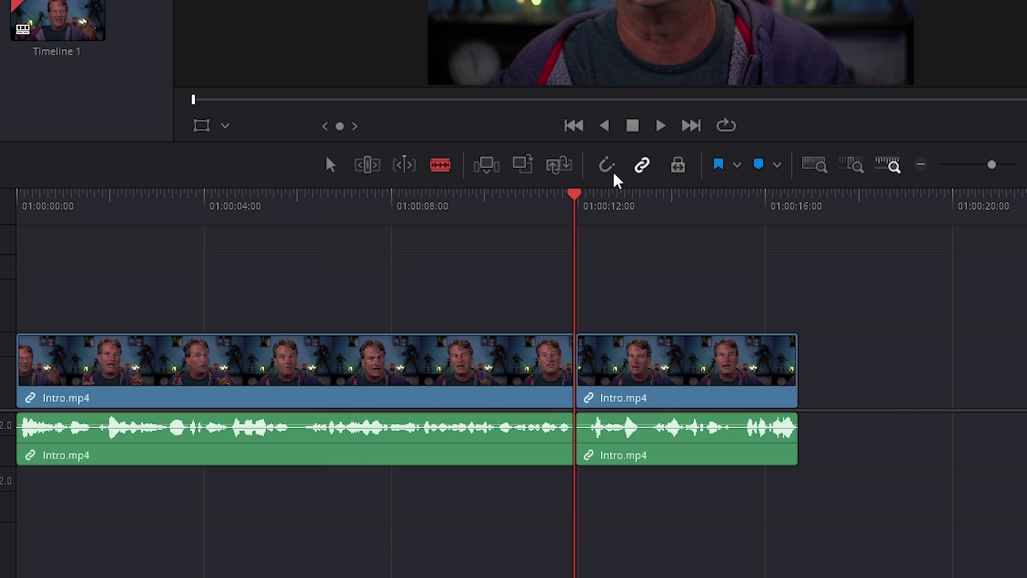
Raise the first Intro segment to Video 2 and slide the second slightly earlier on Video 1 so their ends overlap.
left_click(331, 164)
left_click(321, 376)
mouse_move(323, 337)
left_mouse_down()
mouse_move(328, 322)
mouse_move(319, 321)
left_mouse_up()
left_click_drag(663, 373, 643, 368)
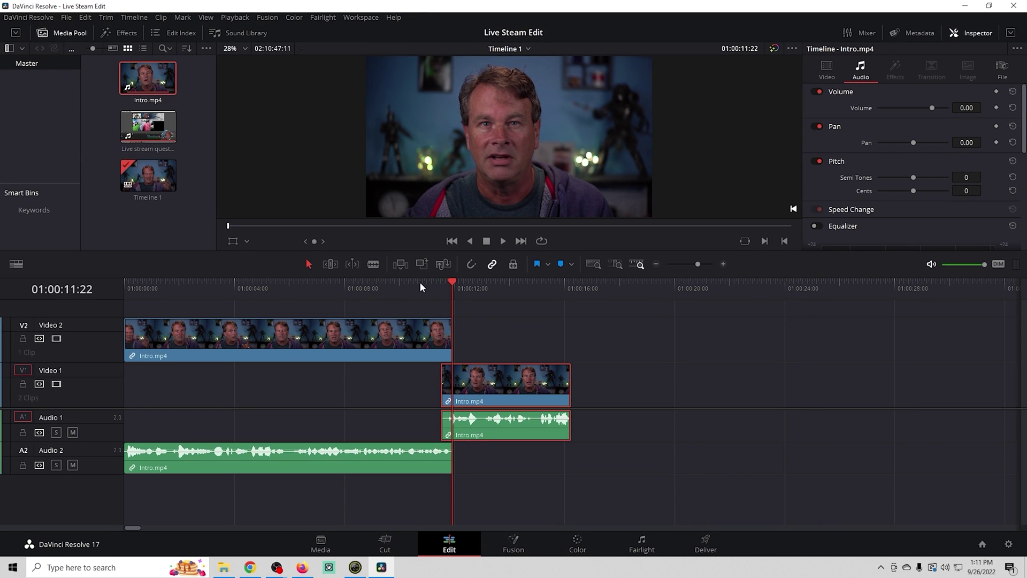
Play the overlapping cut between the first and second Intro segments and stop shortly after it.
left_click(444, 260)
left_click(504, 243)
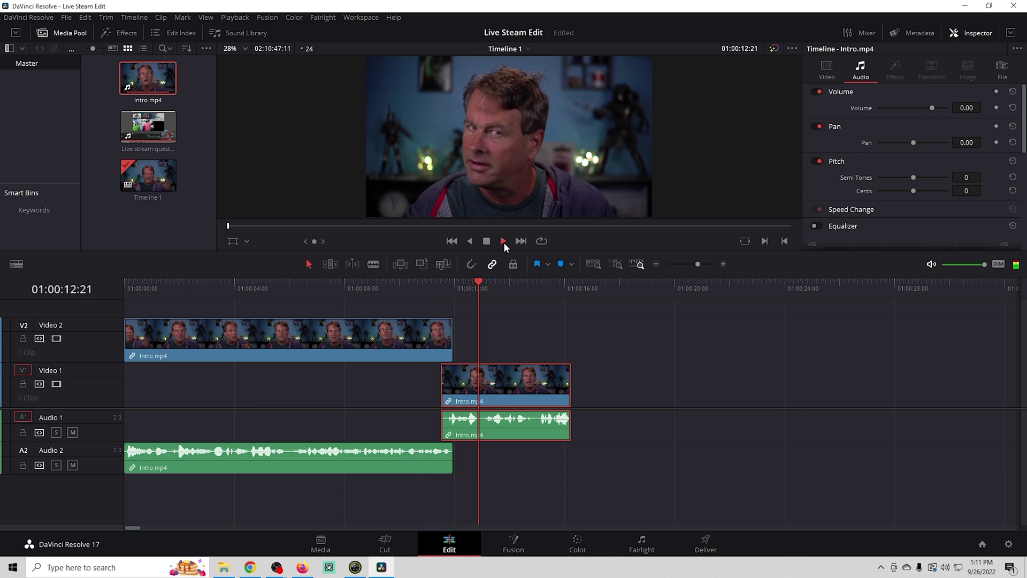
left_click(487, 242)
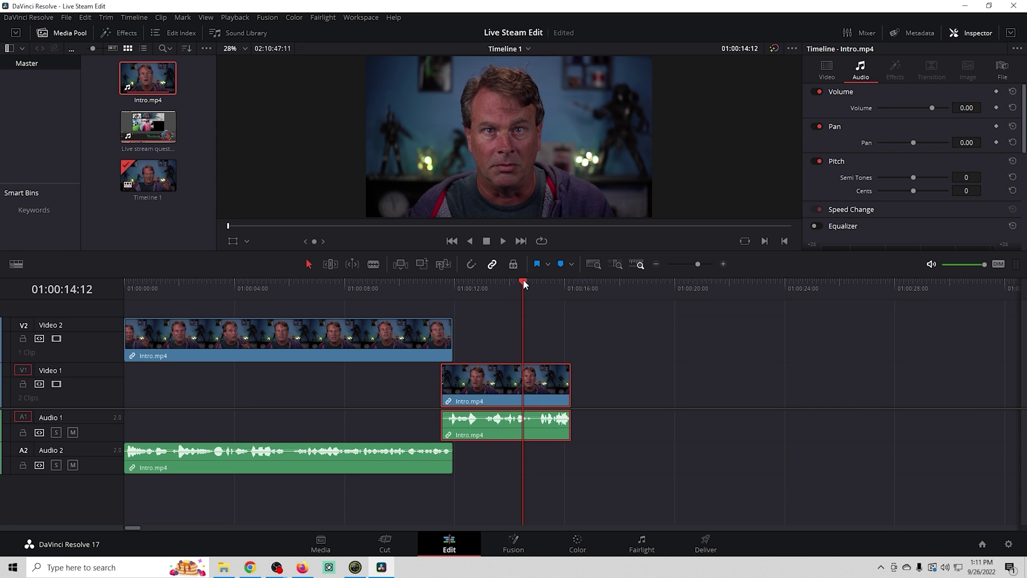
Split the second Intro segment at 01:00:15:02 and move the last piece to Video 2, slightly overlapping the end of the segment before it.
left_click_drag(523, 280, 539, 289)
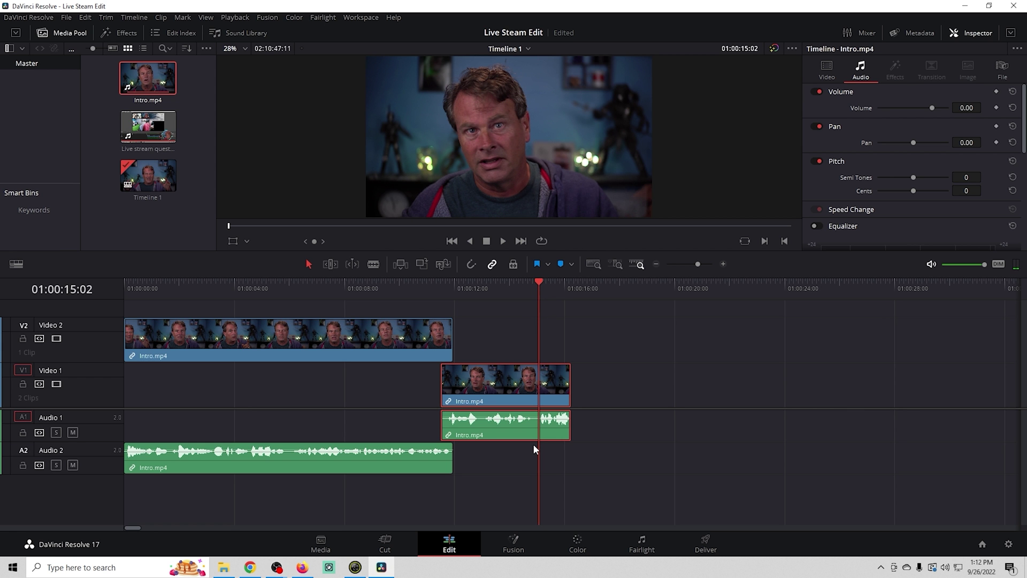
left_click(373, 264)
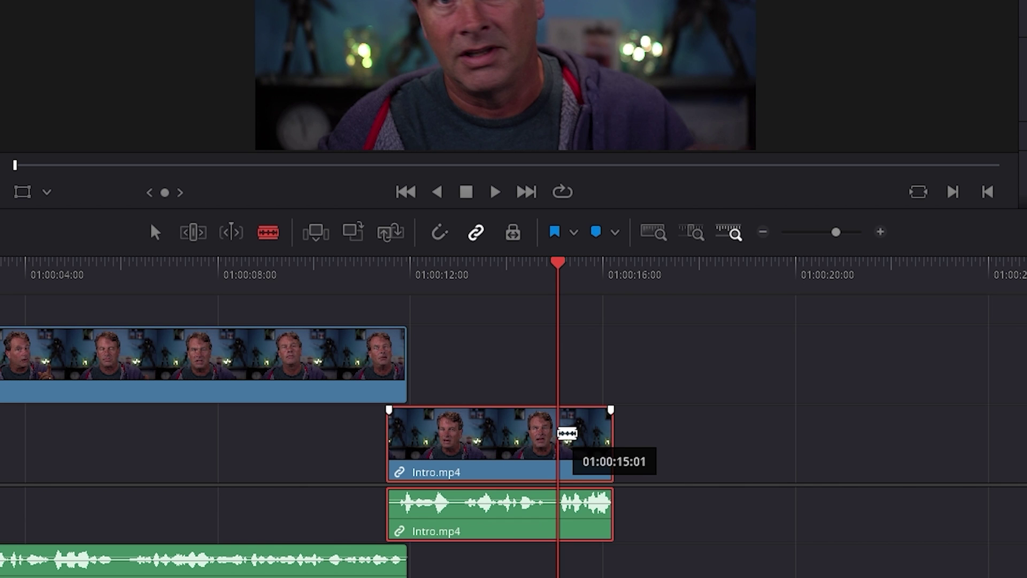
left_click(567, 433)
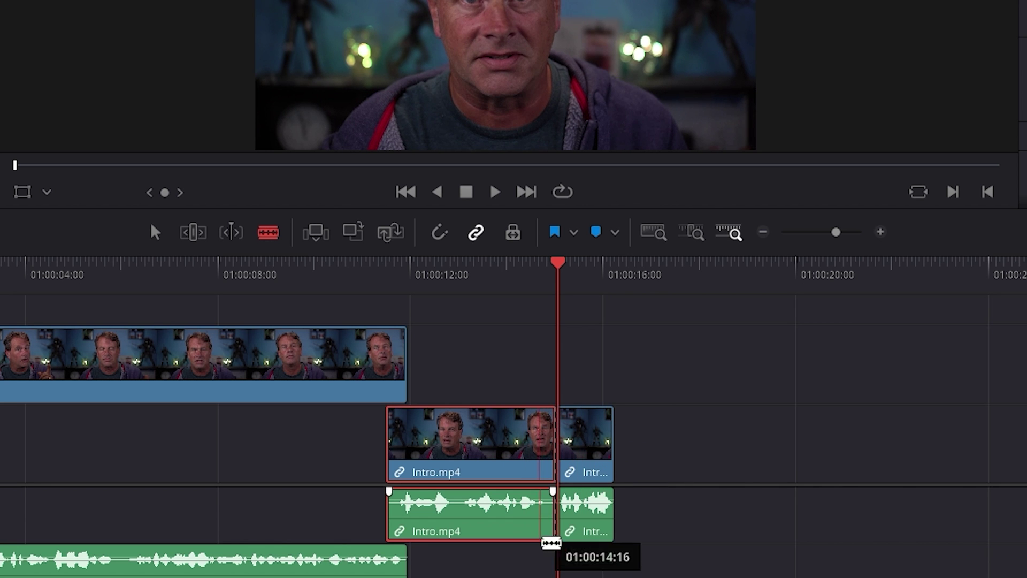
key("a")
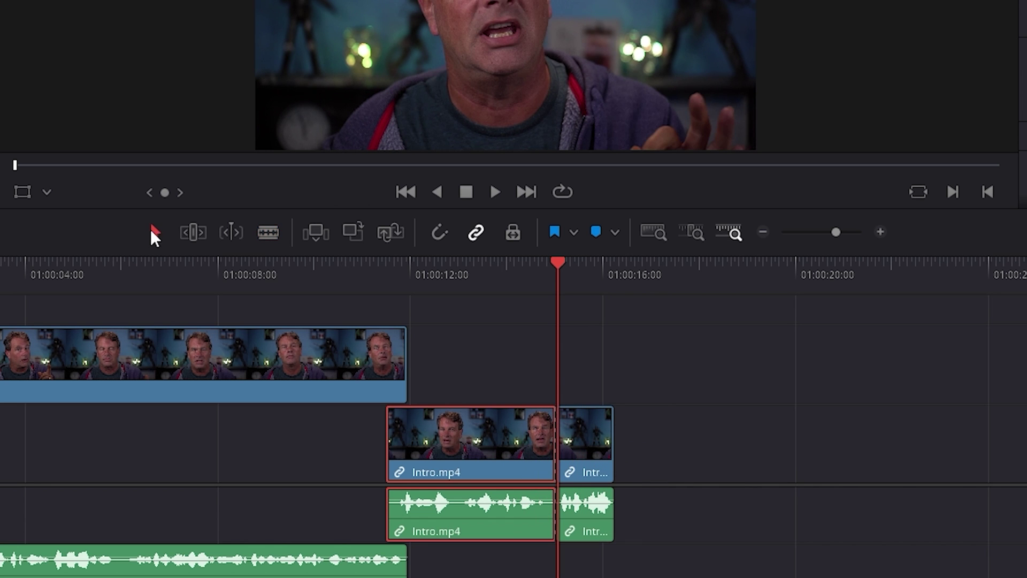
left_click_drag(599, 466, 585, 370)
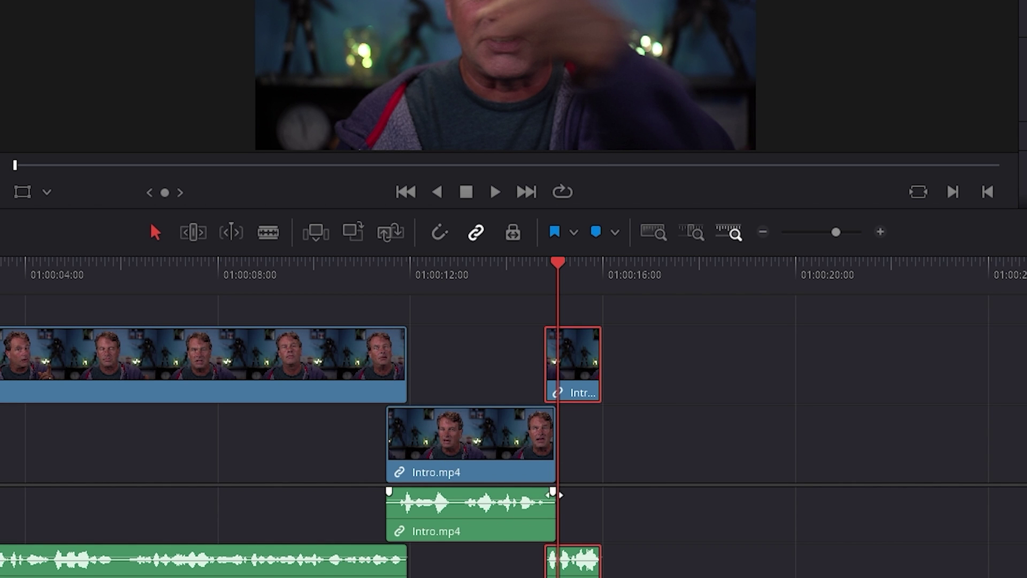
Play the three overlapping Intro segments from 01:00:10:23 through the end of the last piece.
left_click(363, 274)
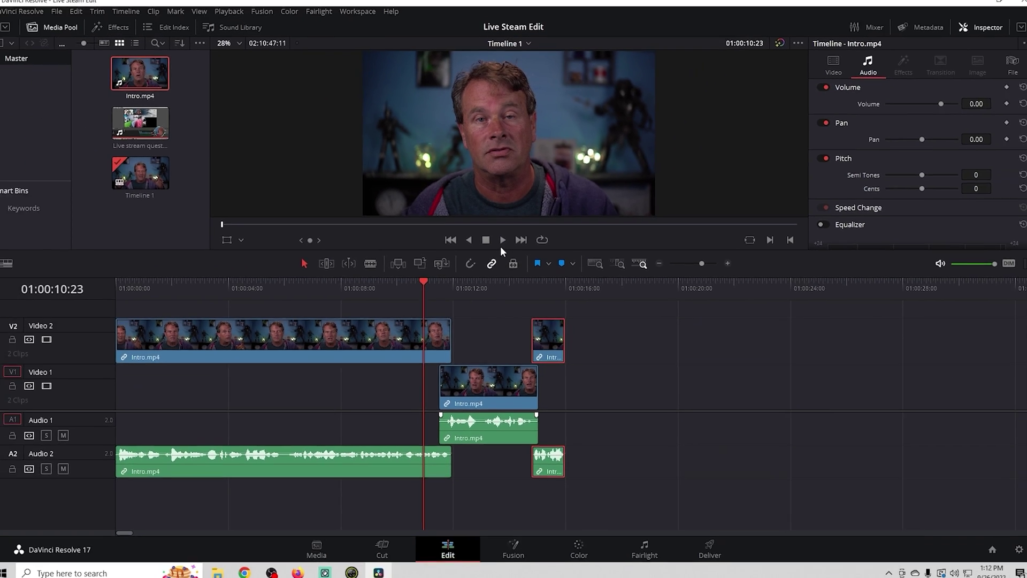
left_click(502, 240)
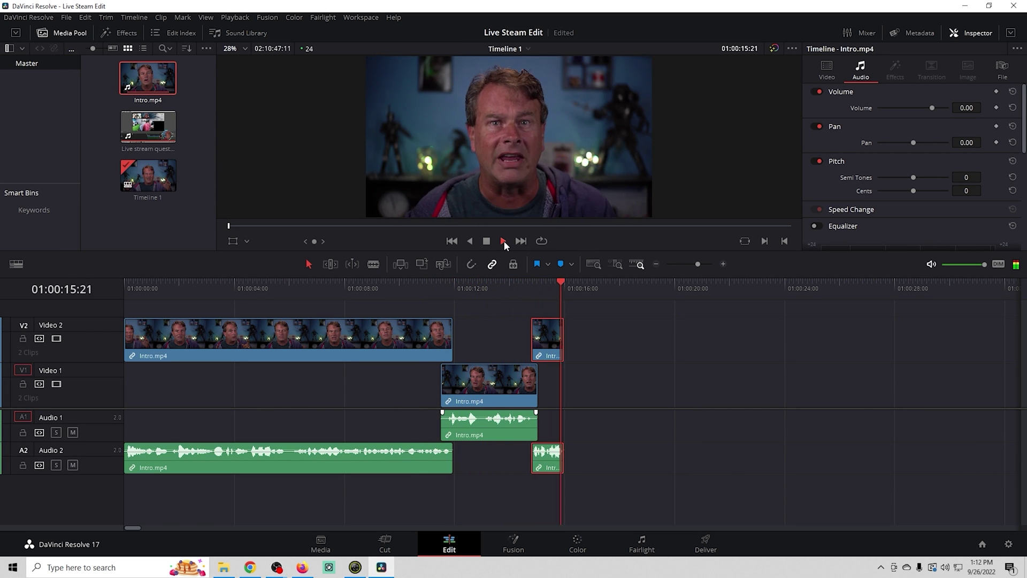
left_click(484, 241)
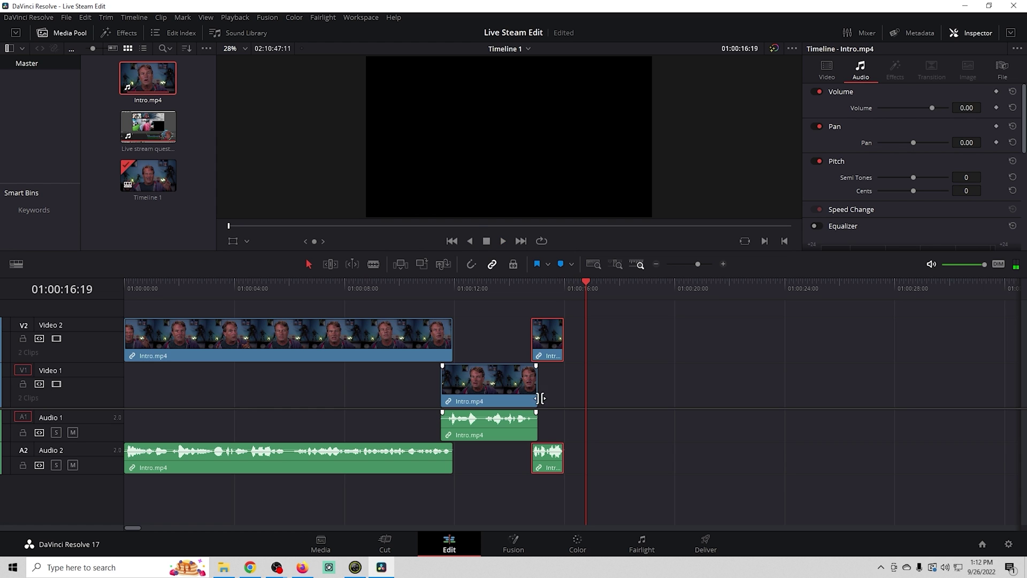
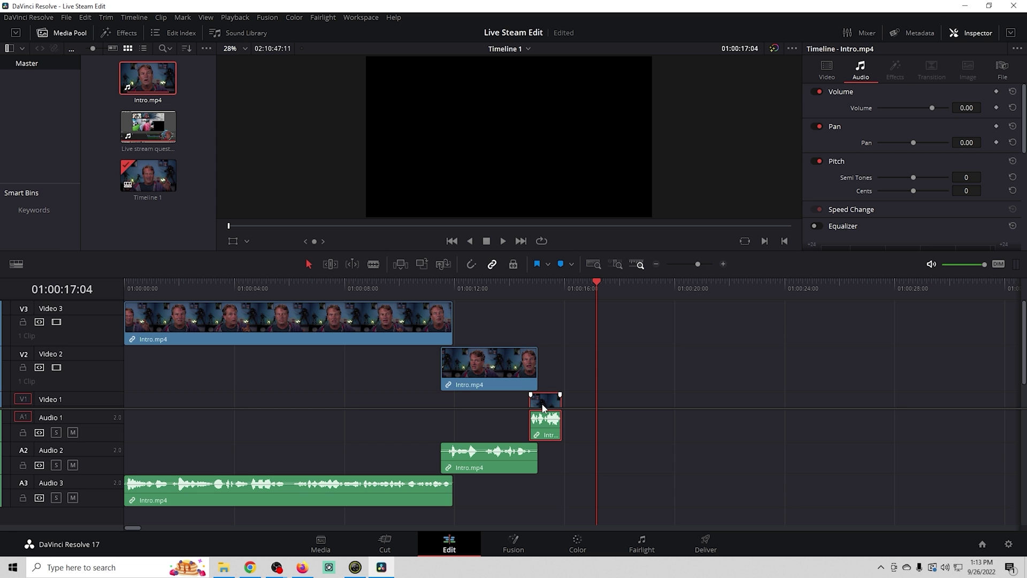
Move the last Intro segment on Video 1 to start at about 01:00:17 and extend only its audio's start about 1.3 seconds earlier.
left_click_drag(543, 405, 604, 402)
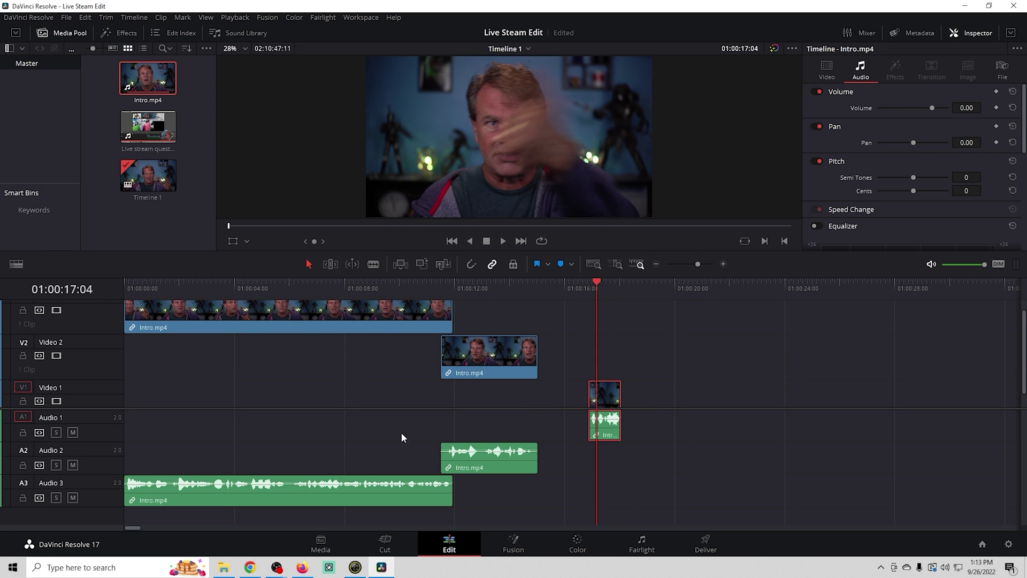
scroll(390, 381, "down", 2)
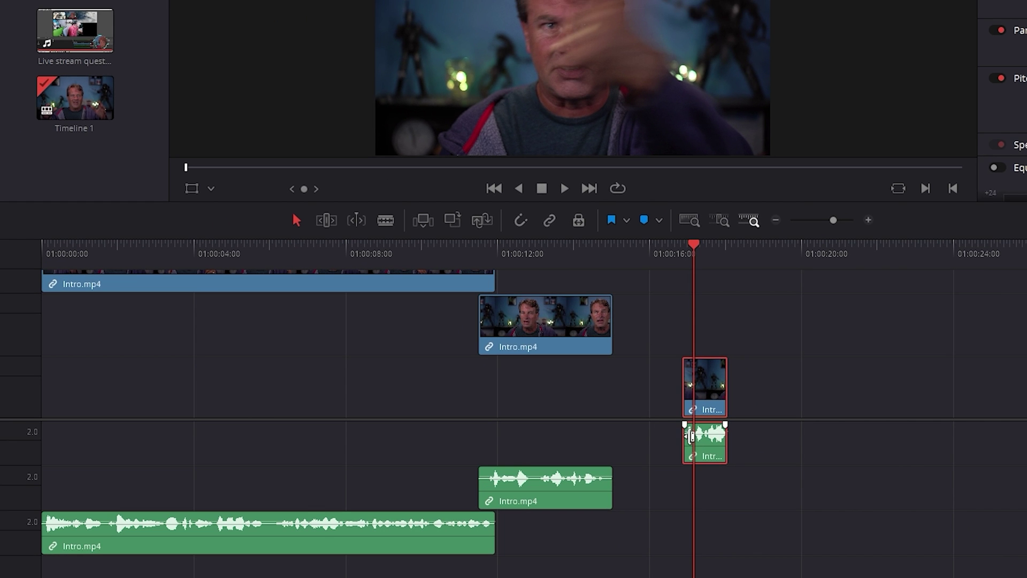
left_click_drag(682, 431, 642, 441)
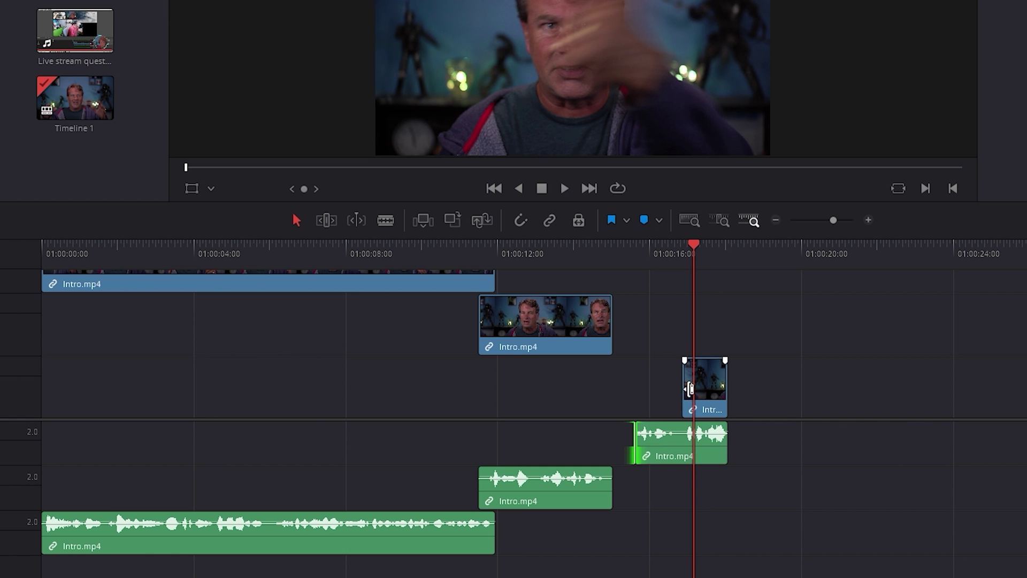
Slide the last Intro segment's audio a few frames out of sync in both directions and return it beneath its video.
left_click(670, 441)
left_click_drag(672, 440, 683, 436)
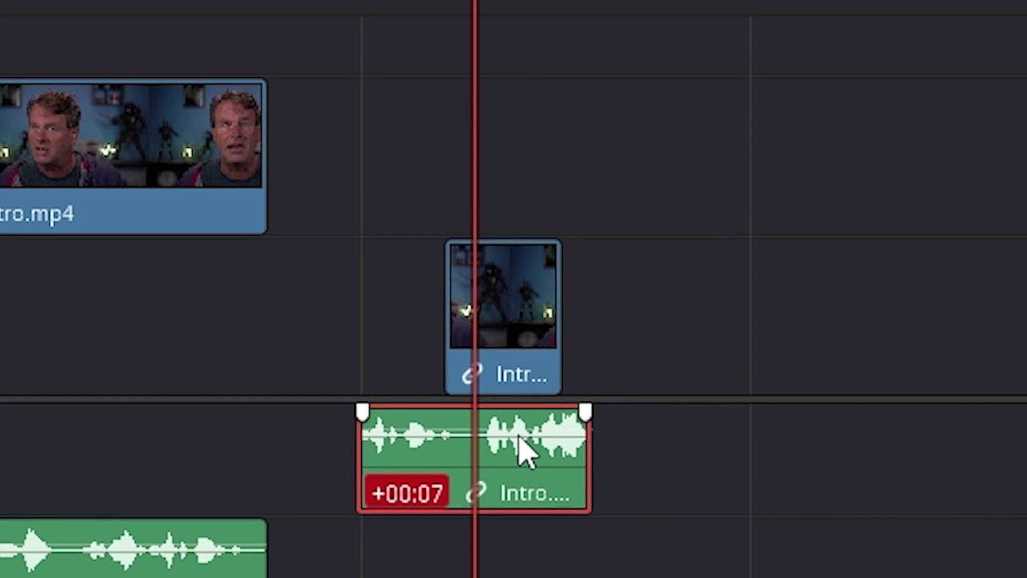
left_click_drag(522, 449, 484, 444)
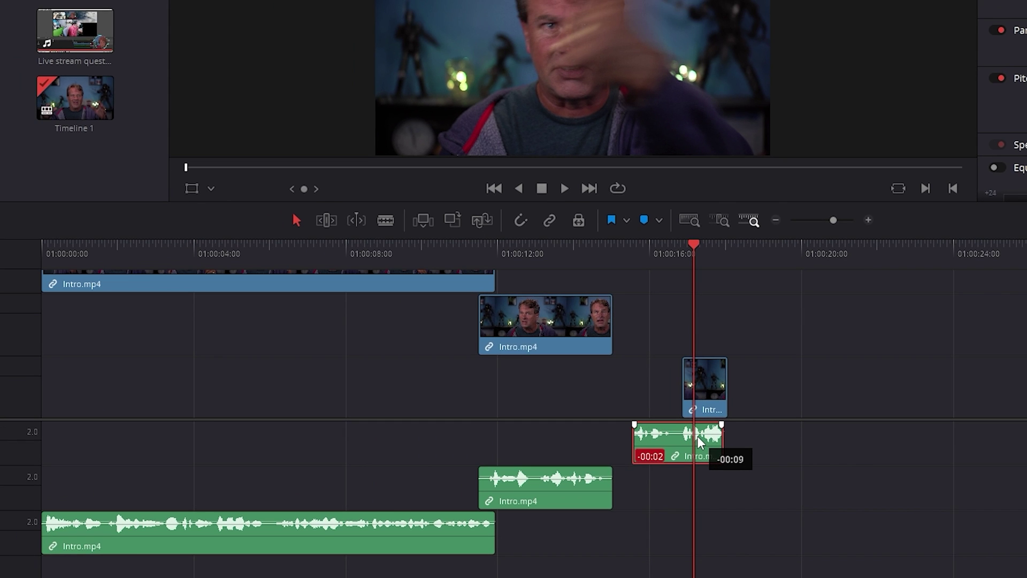
left_click_drag(698, 440, 700, 440)
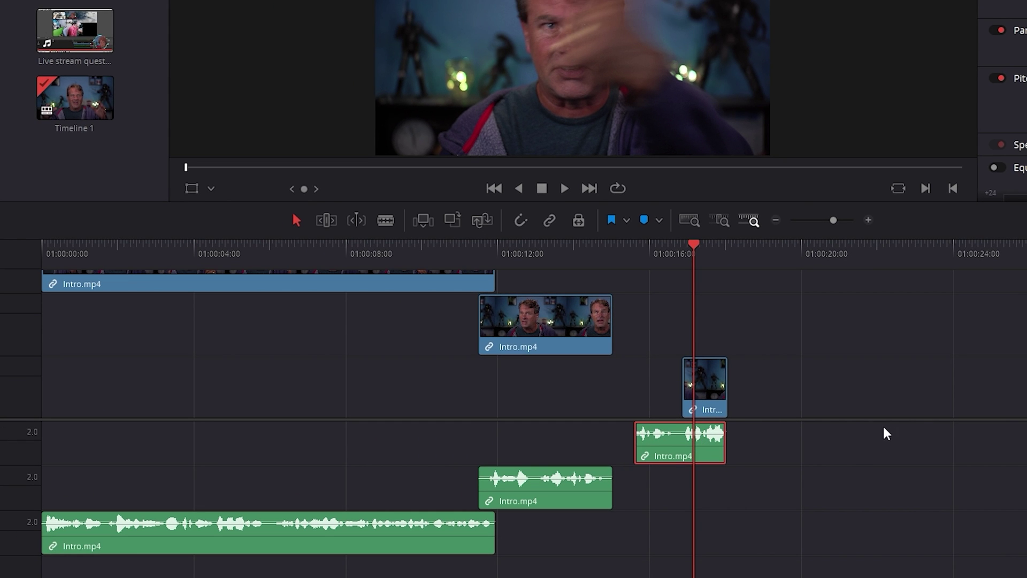
Trim the last Intro segment's audio start back to its video's start, turn linked selection on, and trim the segment's end slightly.
left_click_drag(636, 455, 690, 450)
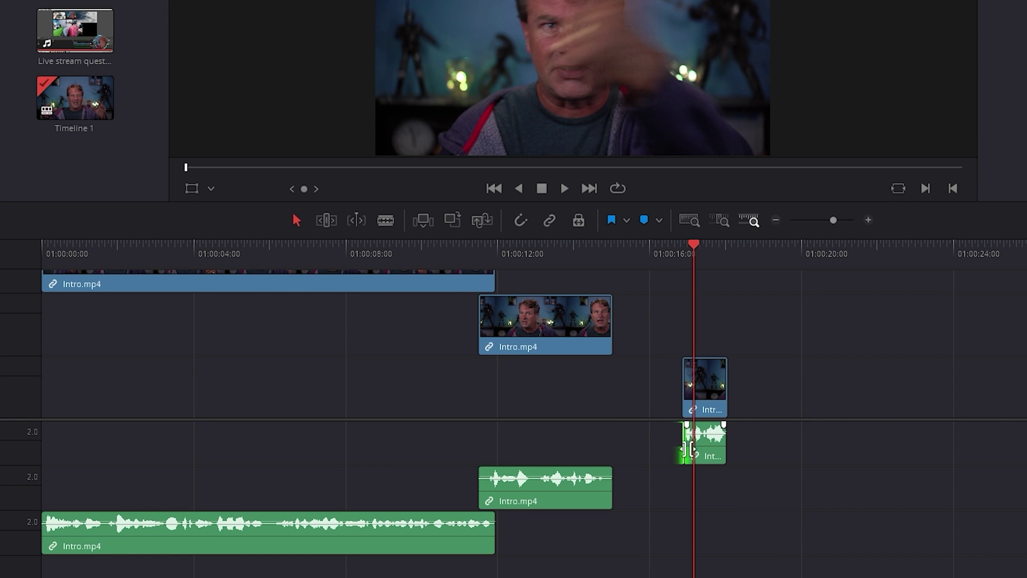
left_click(705, 396)
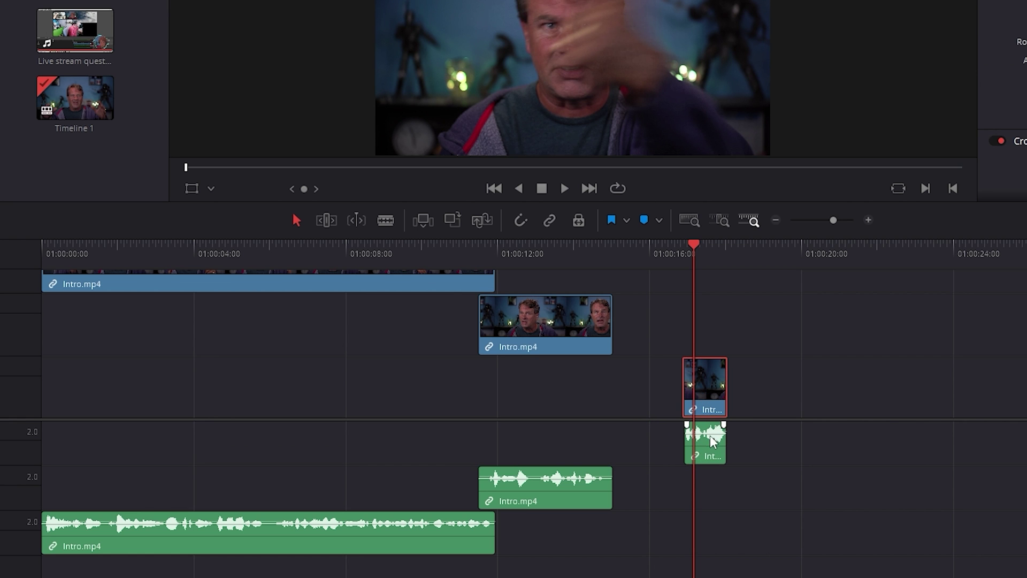
left_click(709, 453)
left_click(549, 220)
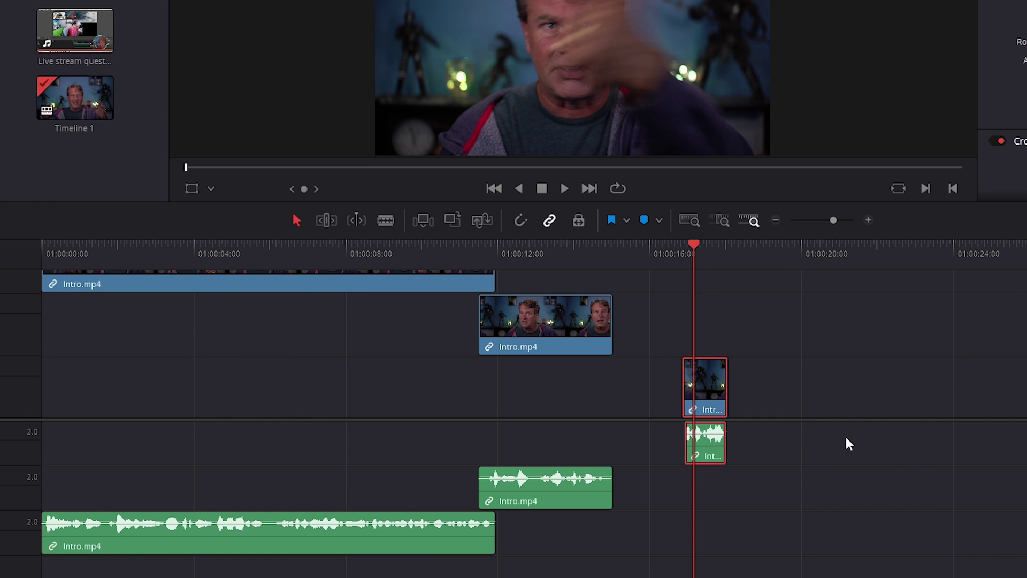
mouse_move(727, 399)
left_mouse_down()
mouse_move(760, 410)
mouse_move(725, 407)
left_mouse_up()
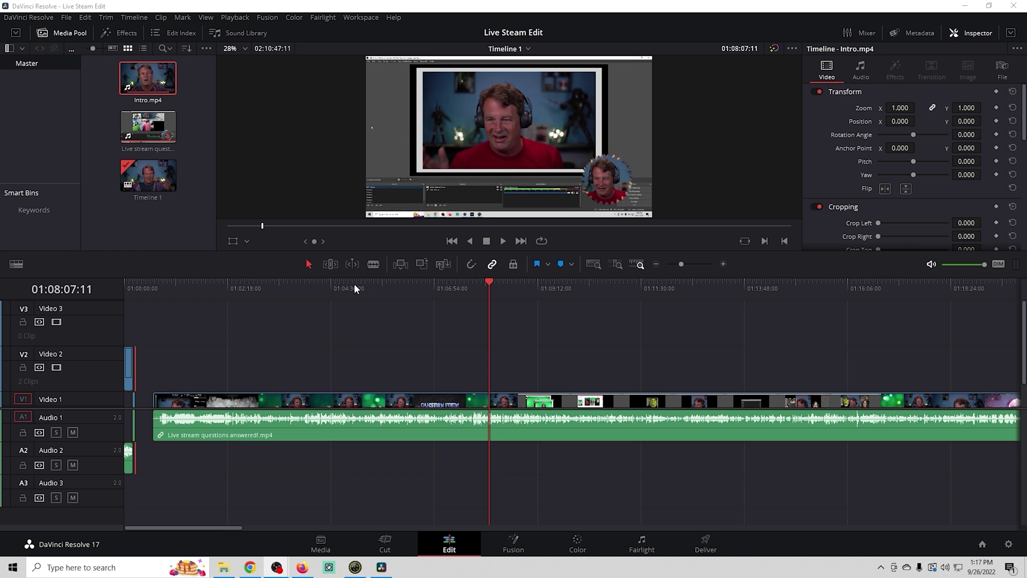
Split the live stream clip at about 01:08:08, delete the part before the cut, and move the remainder to just after the intro.
left_click(374, 264)
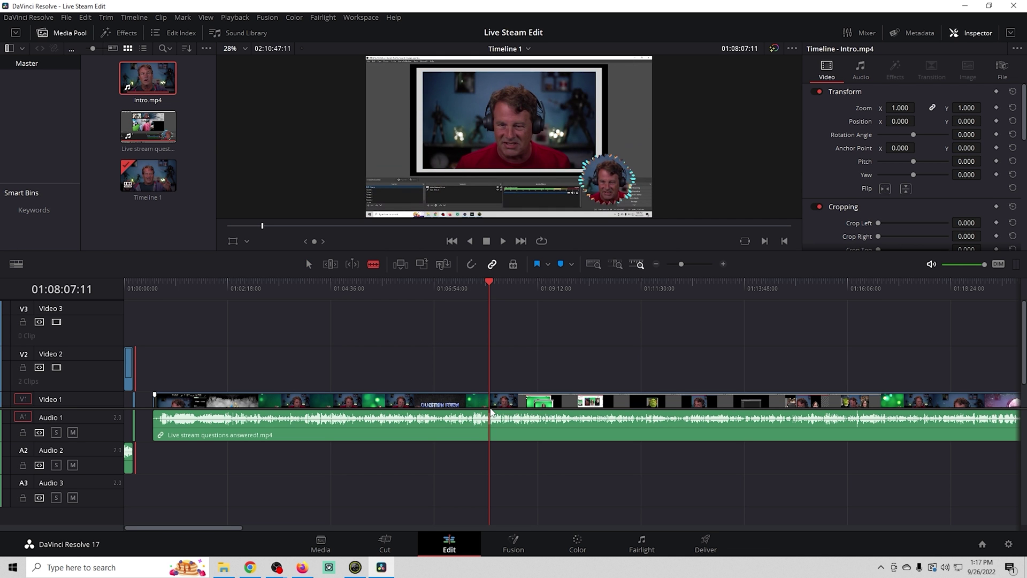
left_click(491, 411)
right_click(491, 411)
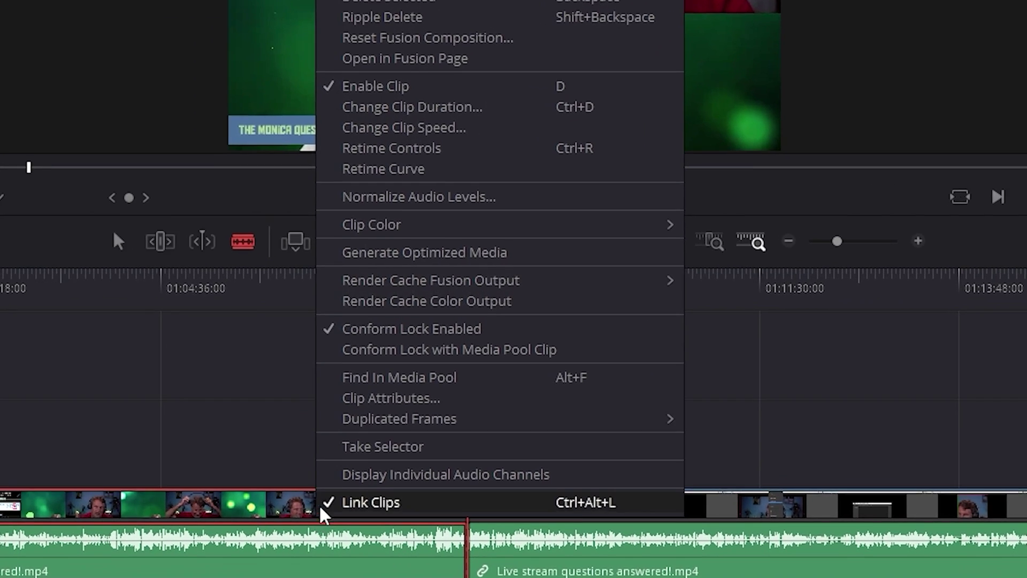
left_click(406, 108)
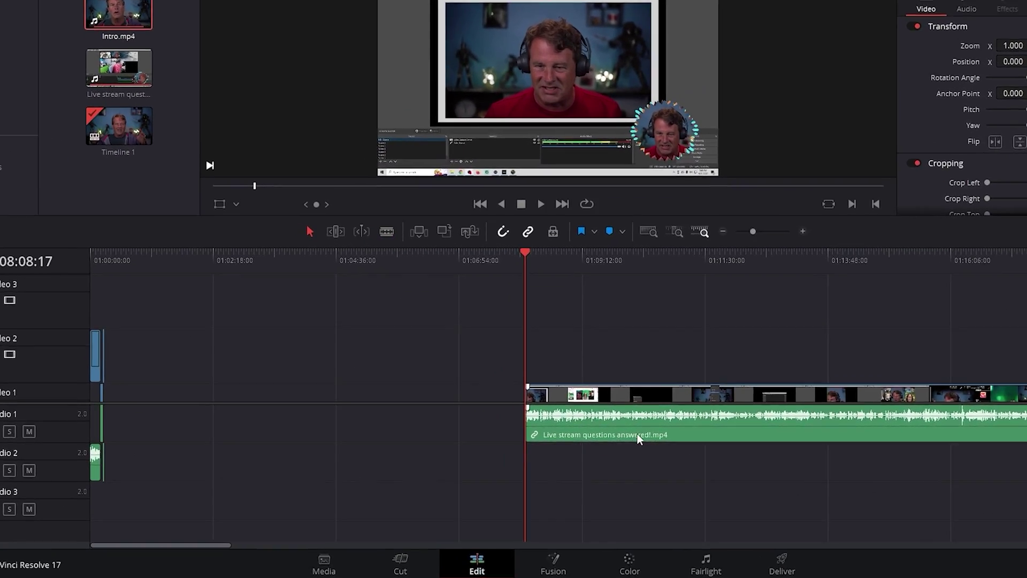
left_click_drag(639, 439, 173, 421)
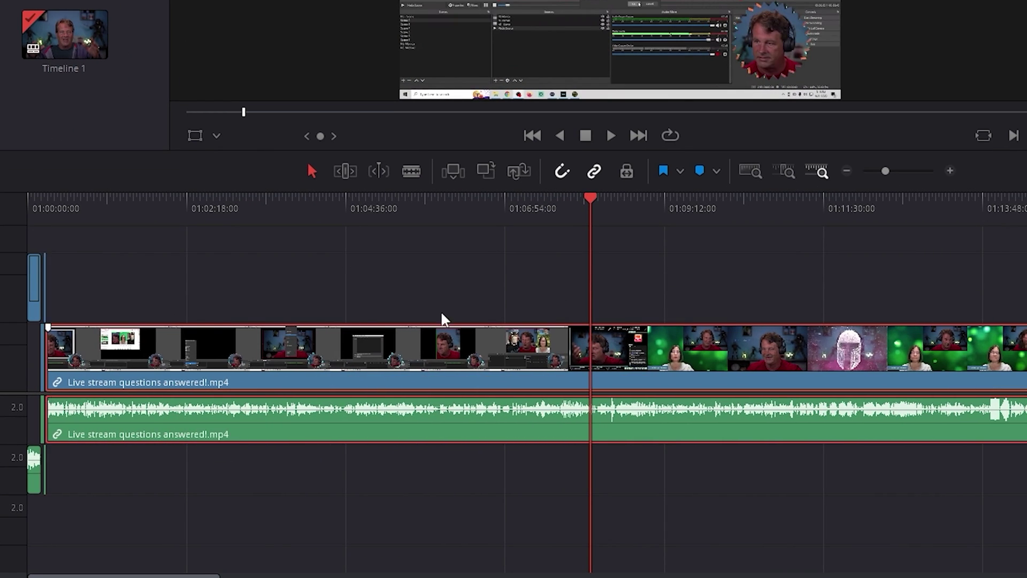
Move the live stream clip from Video 1 up to Video 2, directly after the last Intro segment.
left_click_drag(589, 200, 46, 240)
key("ctrl+equal")
key("ctrl+equal")
key("ctrl+equal")
key("ctrl+equal")
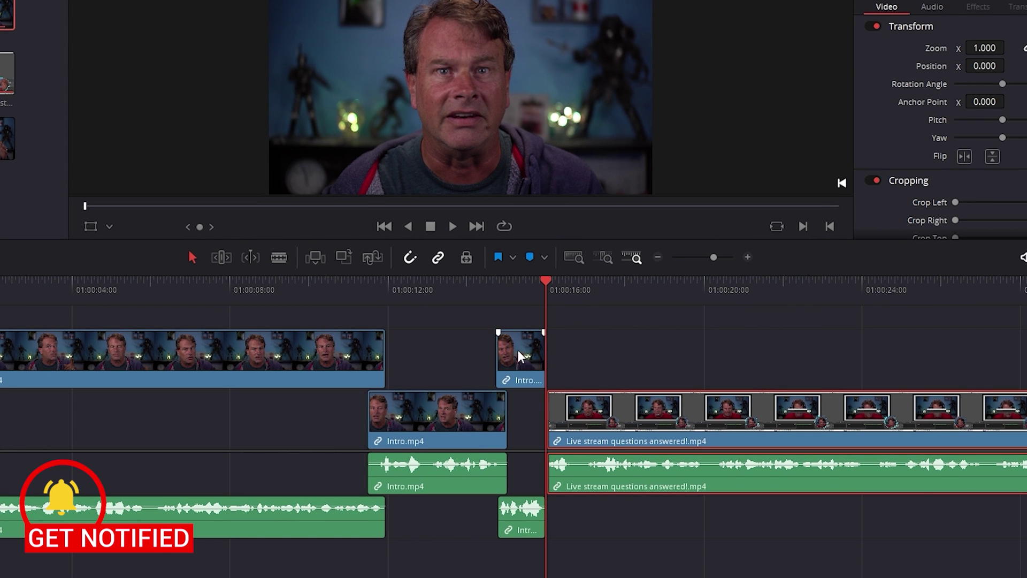
left_click(681, 400)
left_click_drag(681, 400, 682, 379)
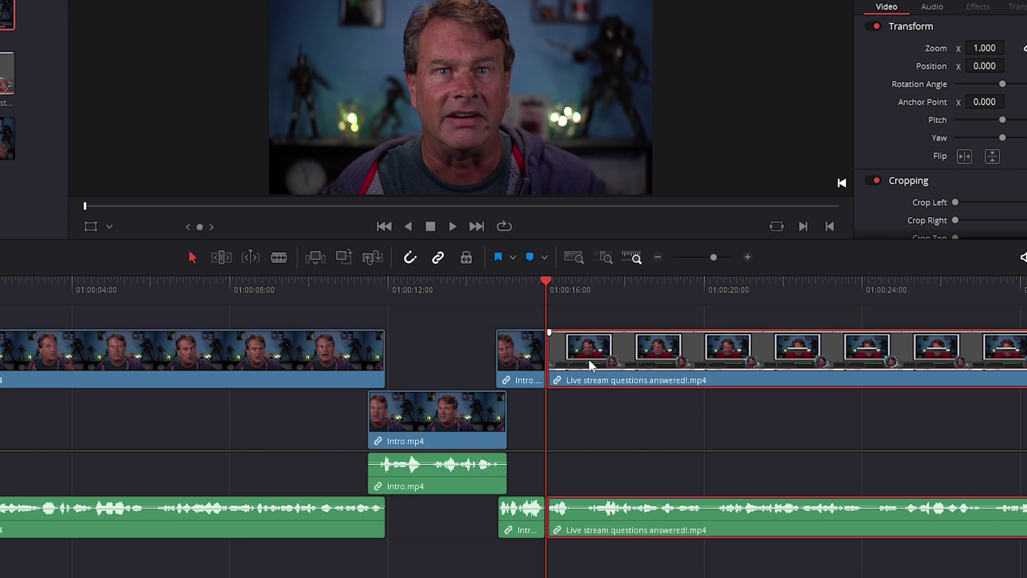
Play the cut from the last Intro segment into the live stream clip and stop at 01:00:17:15.
left_click_drag(551, 289, 525, 290)
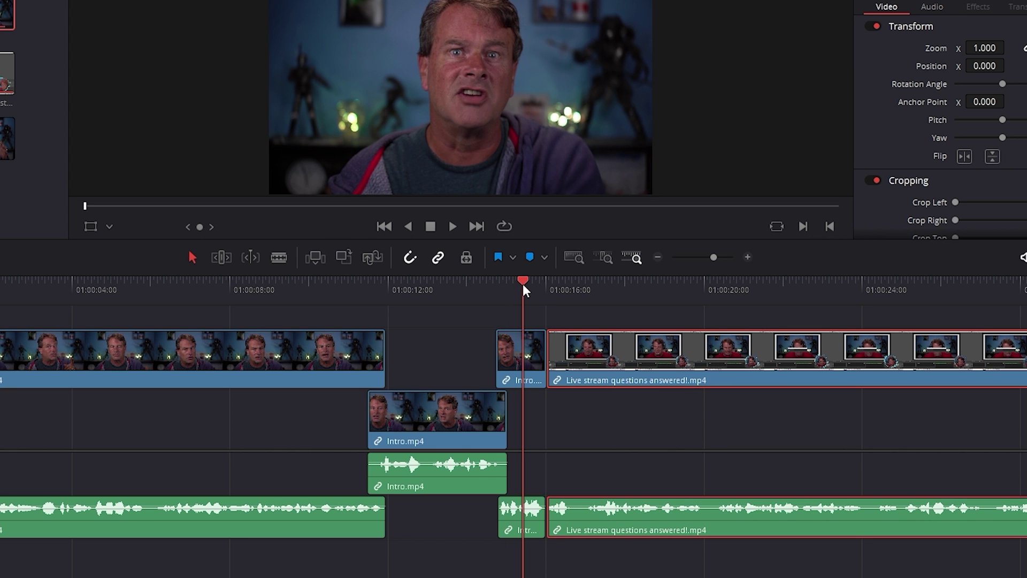
left_click(451, 226)
left_click_drag(603, 285, 611, 285)
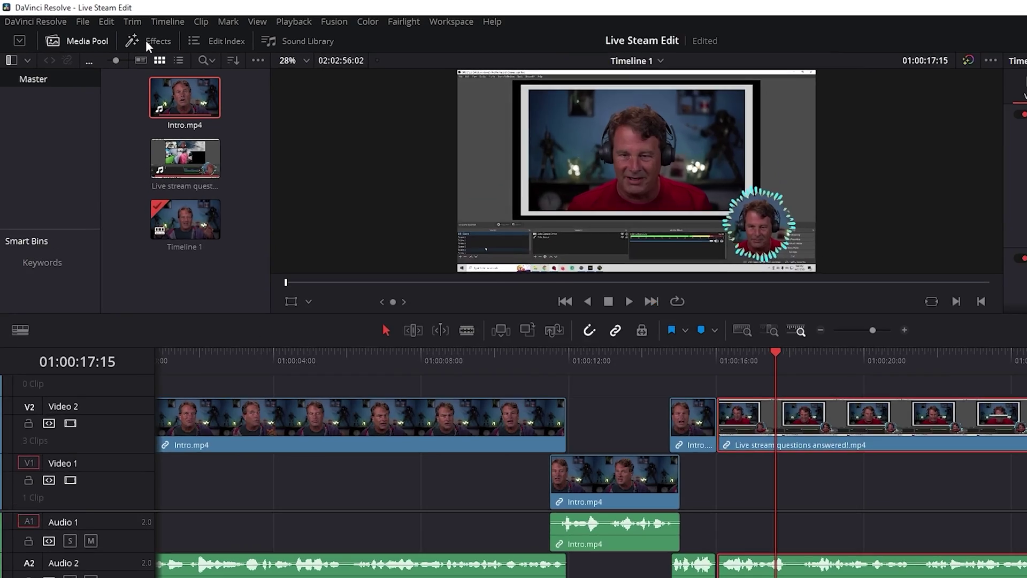
Add a Barn Door video transition at the cut between the last Intro segment and the live stream clip on Video 2.
left_click(124, 35)
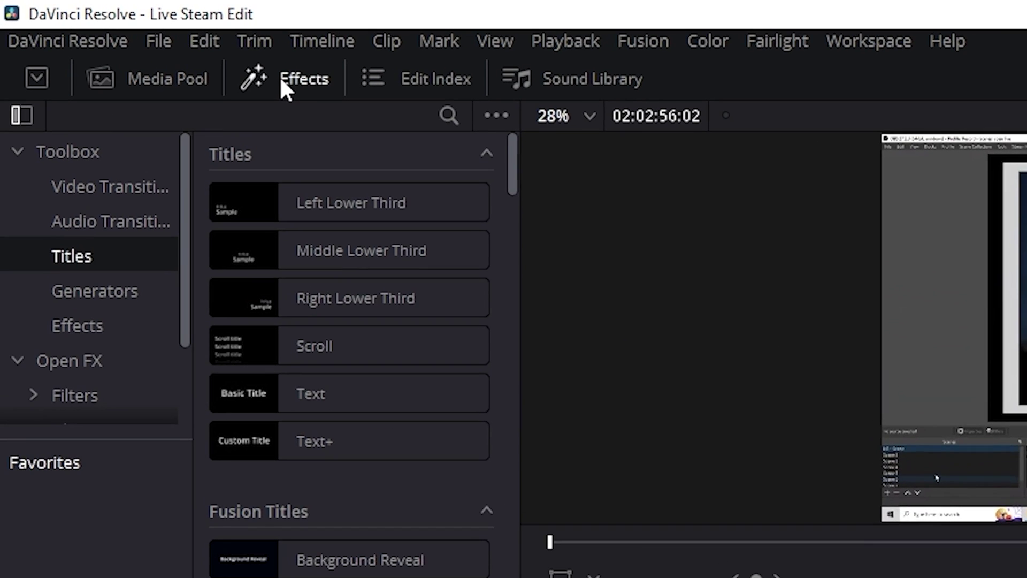
left_click_drag(179, 257, 110, 185)
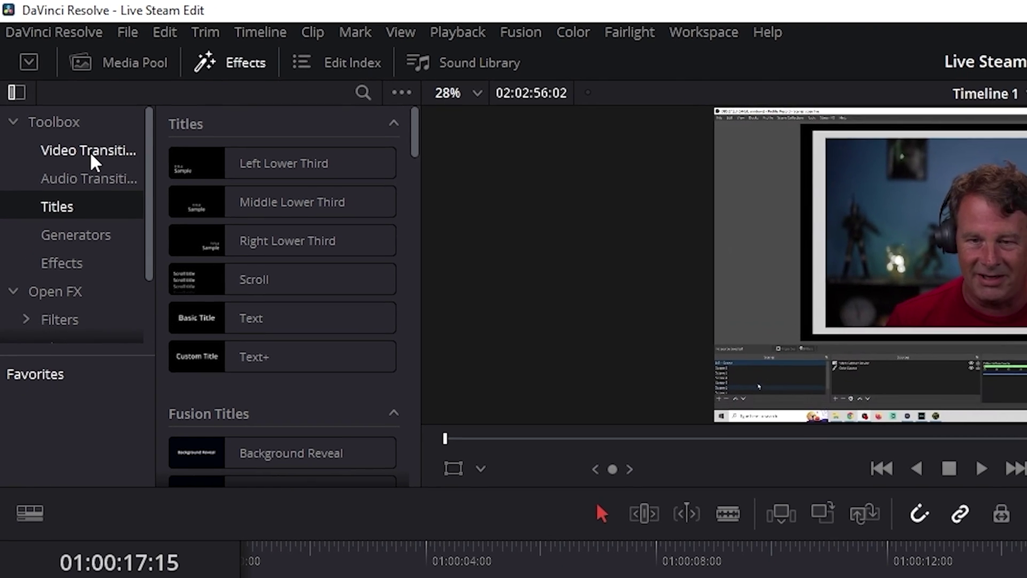
left_click(90, 152)
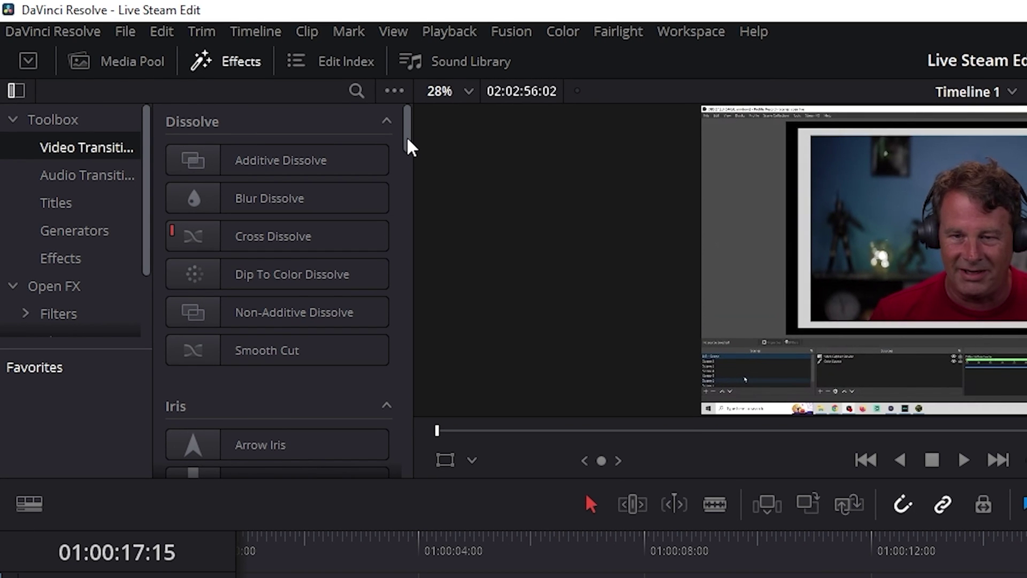
left_click_drag(409, 147, 406, 223)
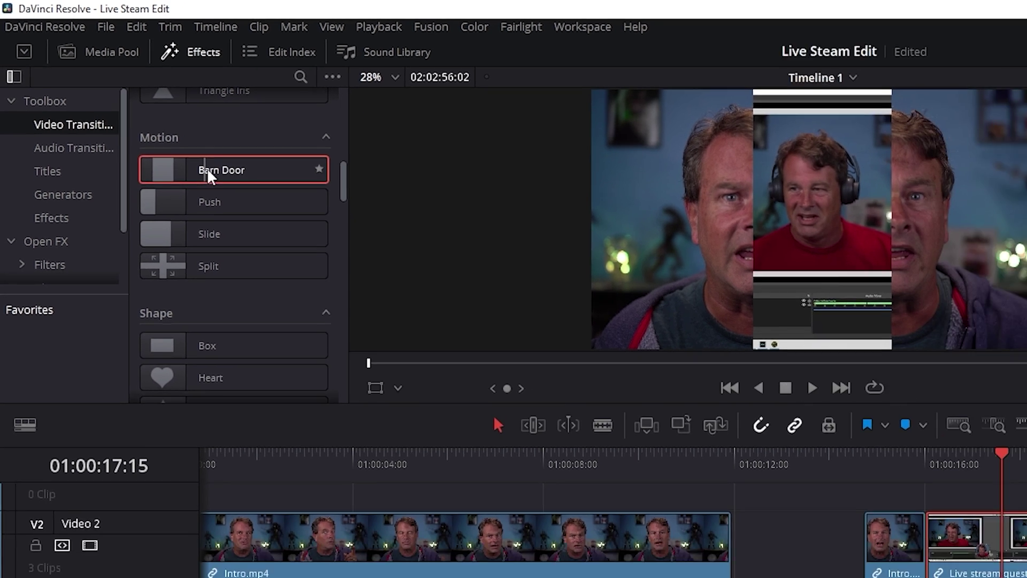
left_click_drag(244, 207, 562, 349)
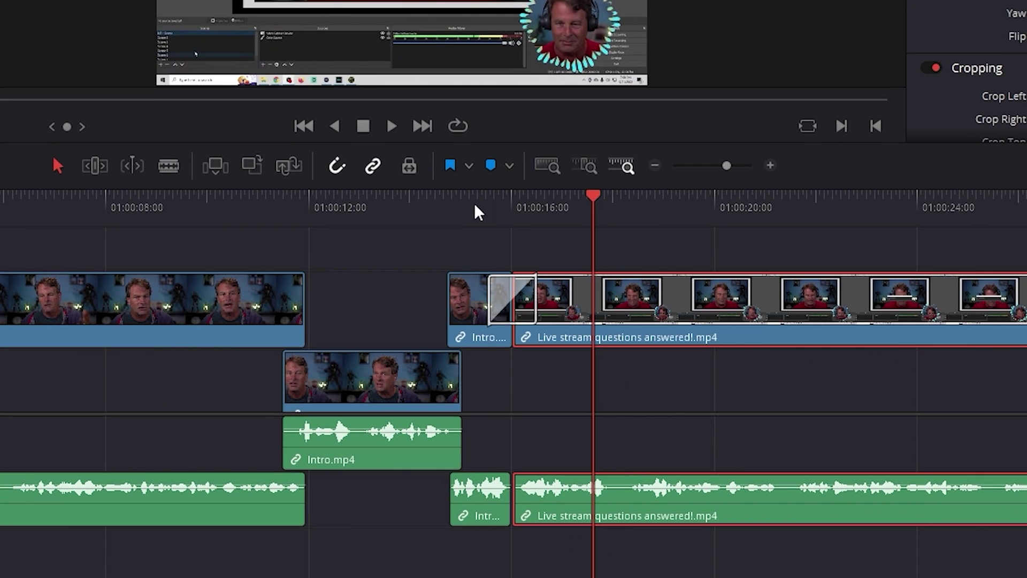
Play the Barn Door transition from about 01:00:14 and stop at 01:00:17:22.
left_click(486, 206)
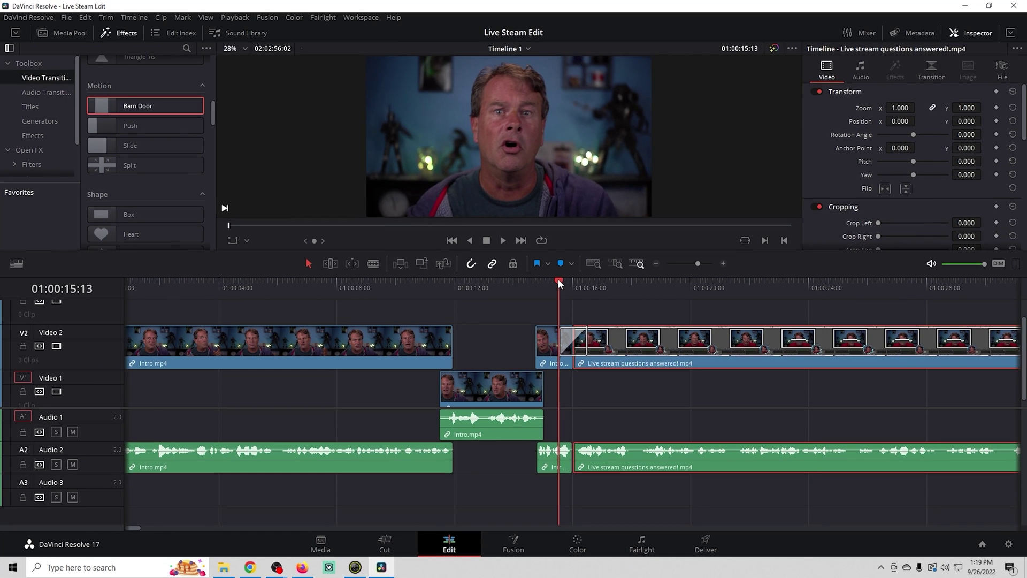
left_click_drag(559, 282, 522, 291)
left_click(503, 241)
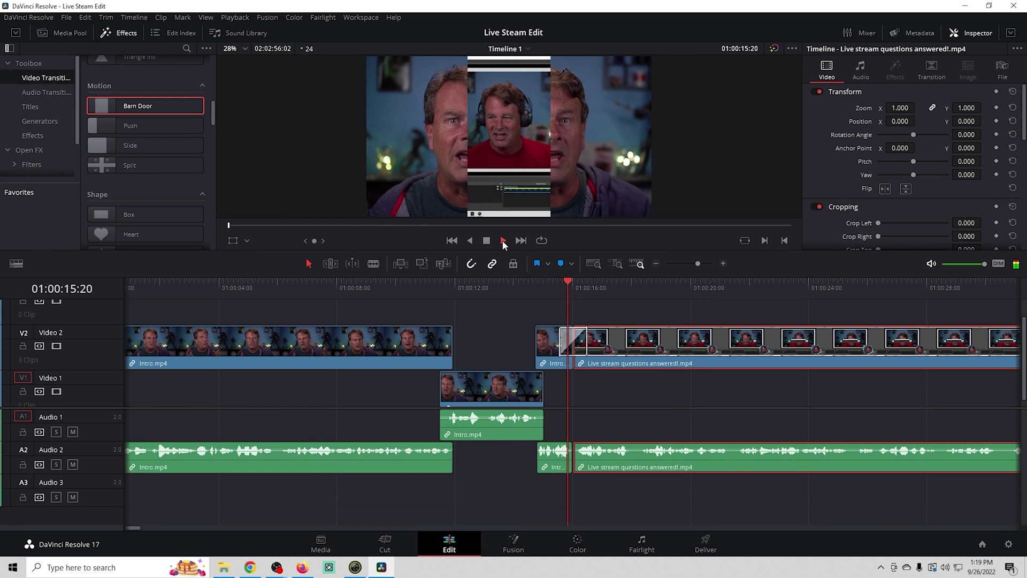
left_click(486, 241)
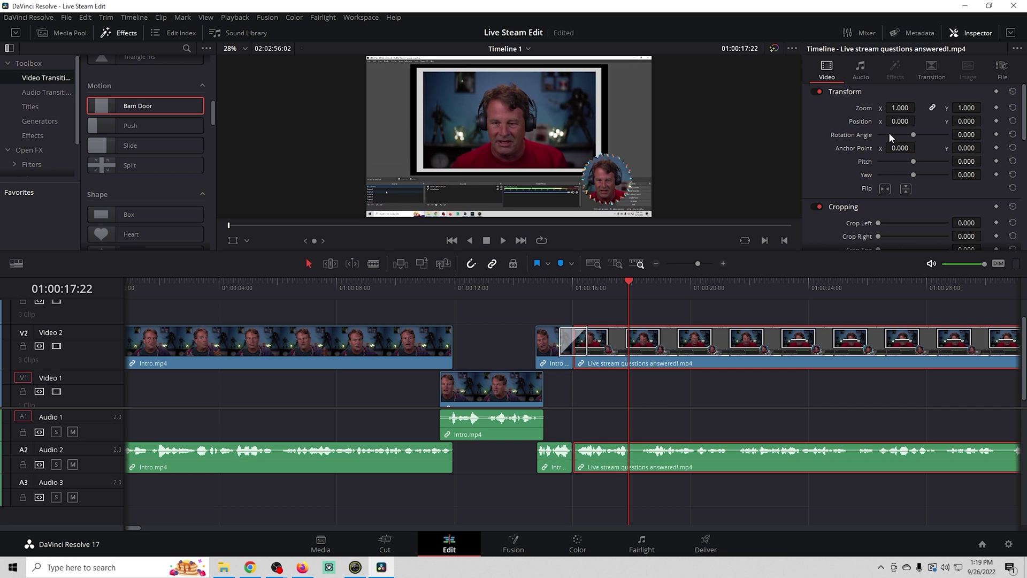
Set the Barn Door transition's motion blur to about 0.611 and its duration to 0.5 seconds.
left_click(567, 351)
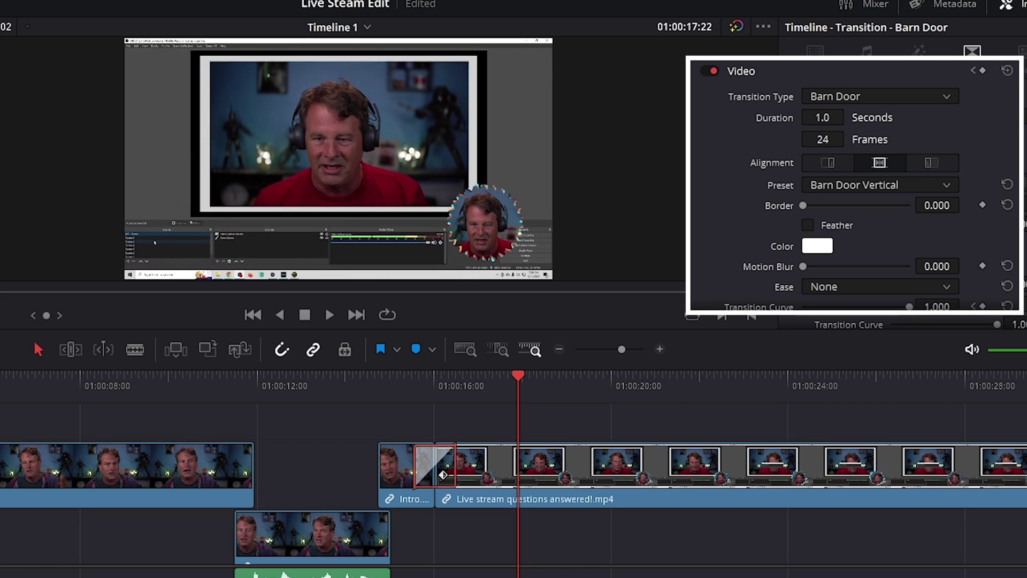
scroll(856, 185, "down", 1)
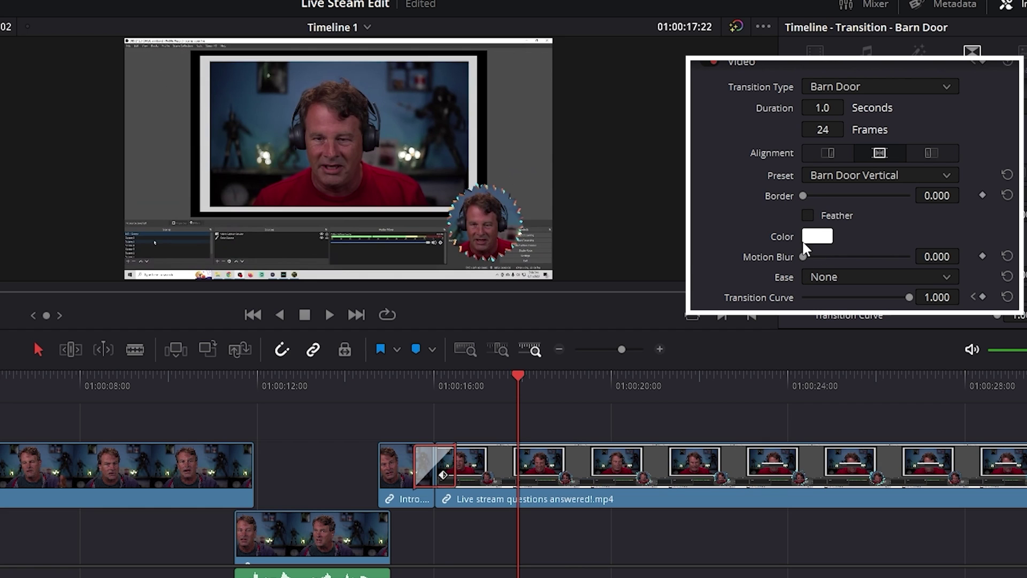
left_click_drag(803, 257, 870, 271)
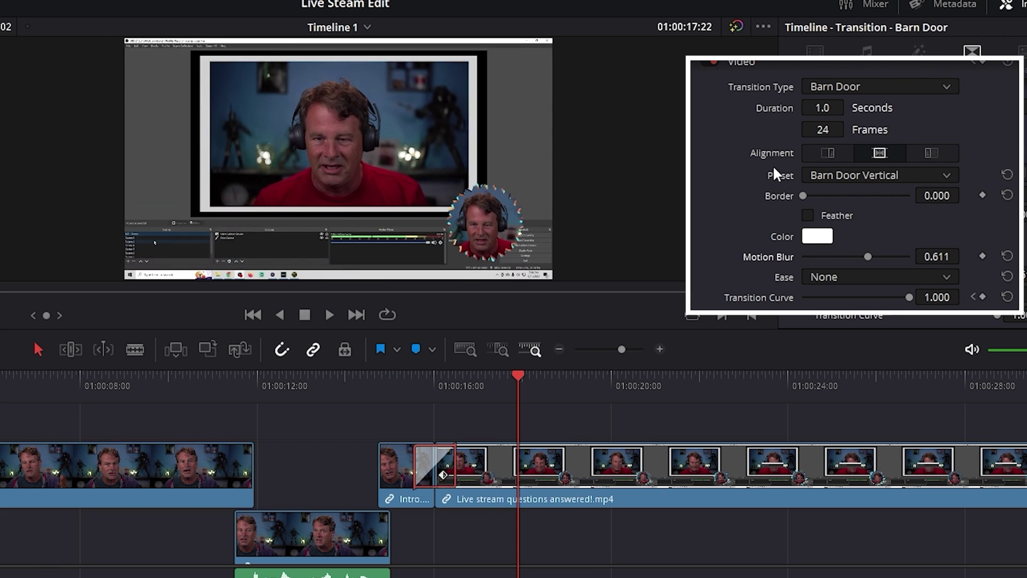
left_click(828, 107)
type(".5")
key("Return")
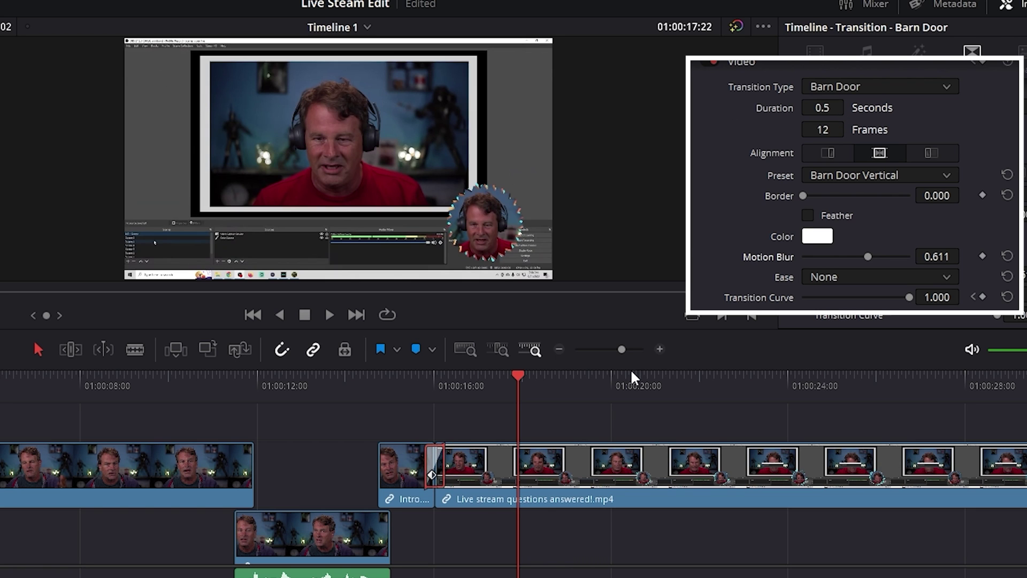
Play the shortened Barn Door transition from 01:00:15:01 and stop at 01:00:17:16.
left_click(391, 393)
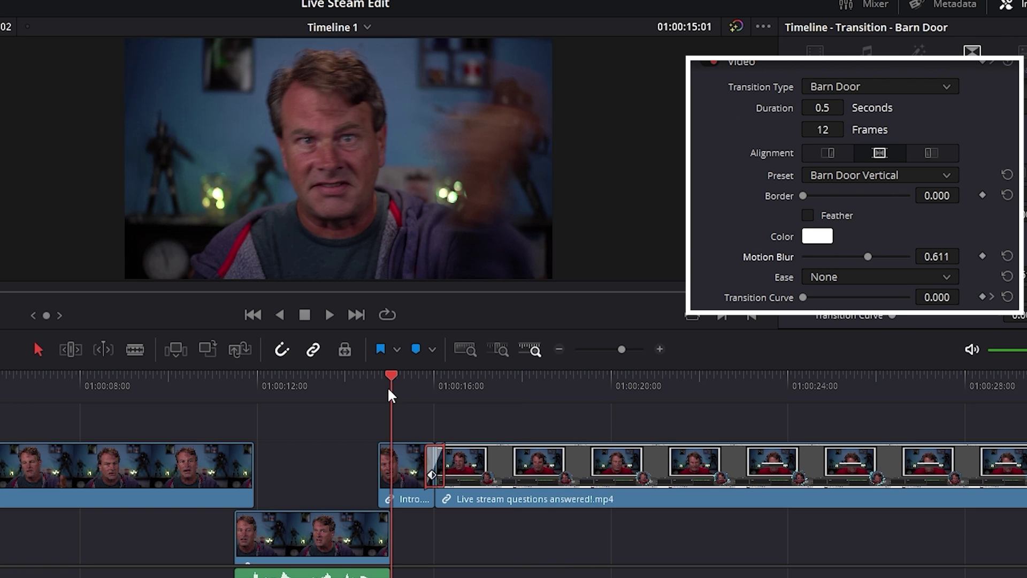
left_click(328, 313)
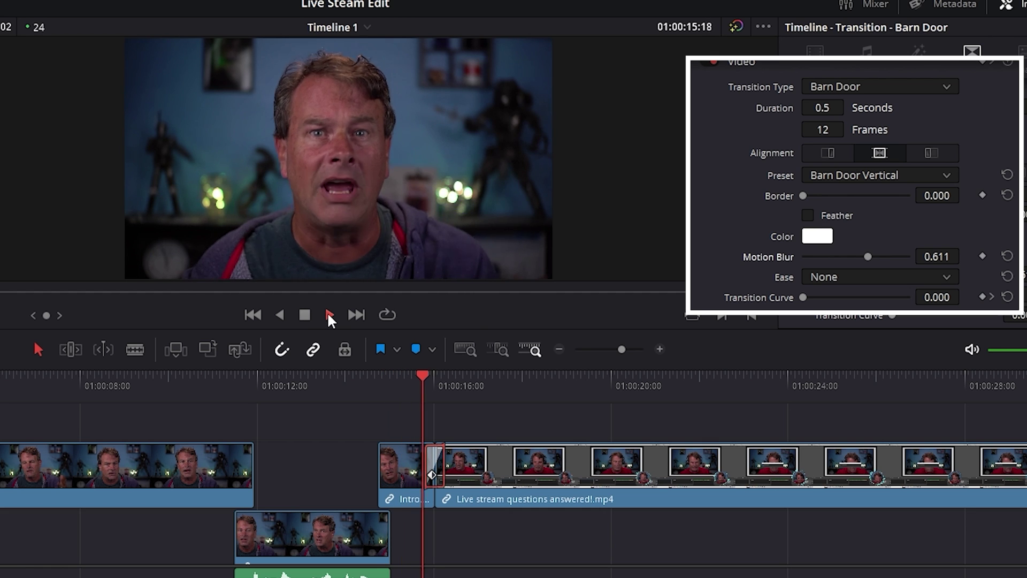
left_click(309, 311)
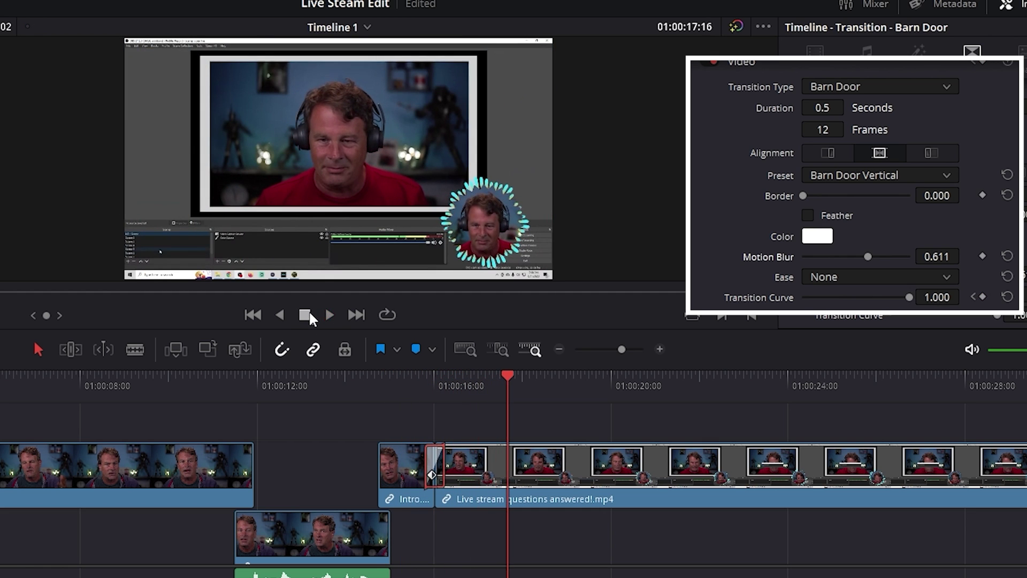
Preview the Barn Door transition at 01:00:16:00, reducing its motion blur to 0.420 and setting Ease to Out.
left_click_drag(506, 375, 433, 391)
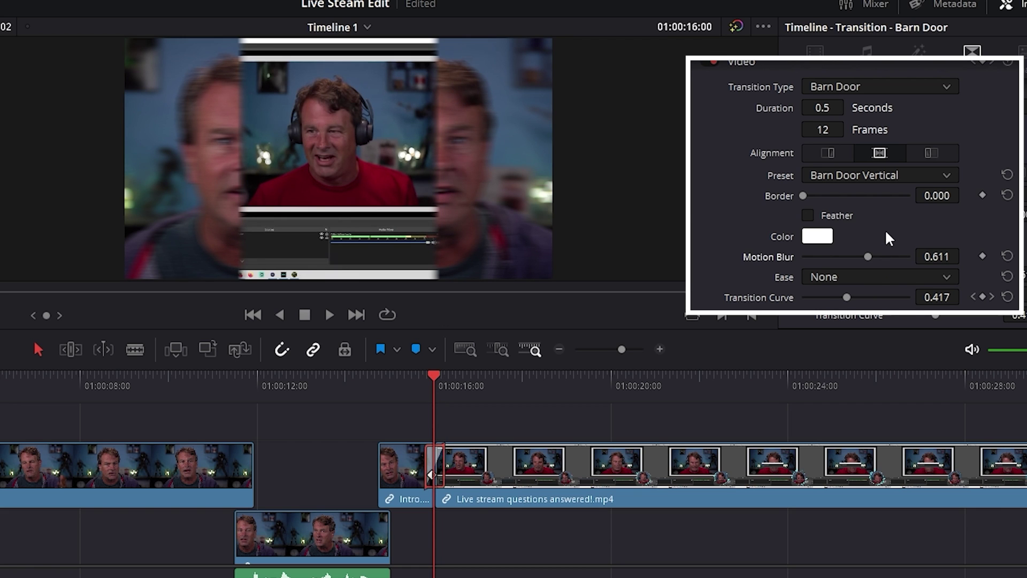
left_click_drag(868, 256, 849, 277)
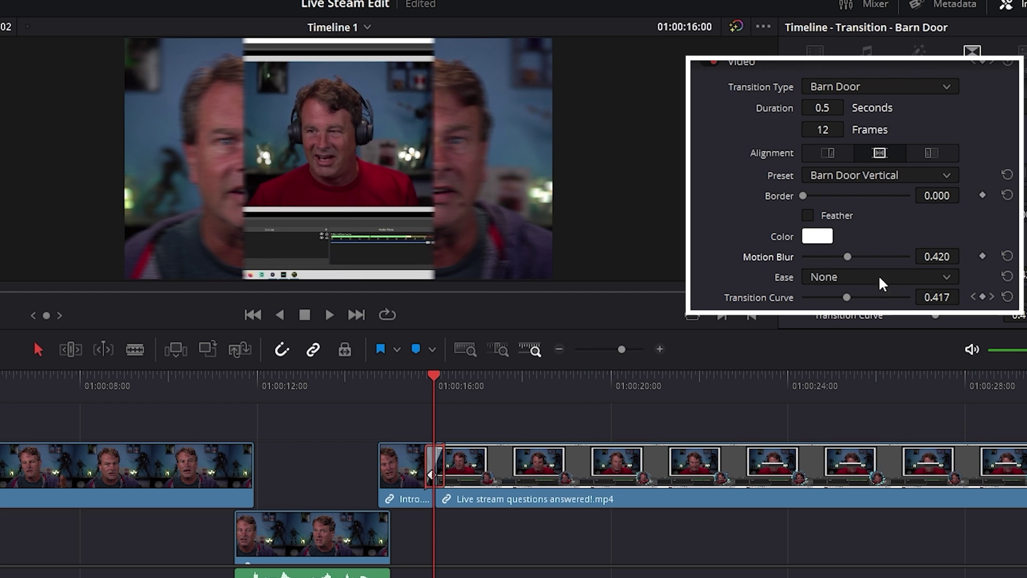
left_click(948, 275)
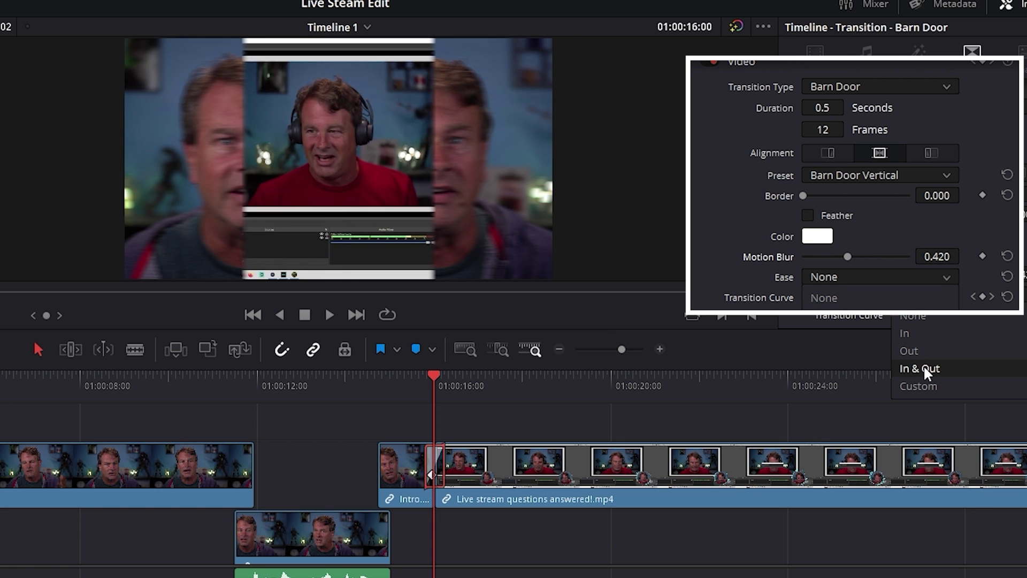
left_click(919, 350)
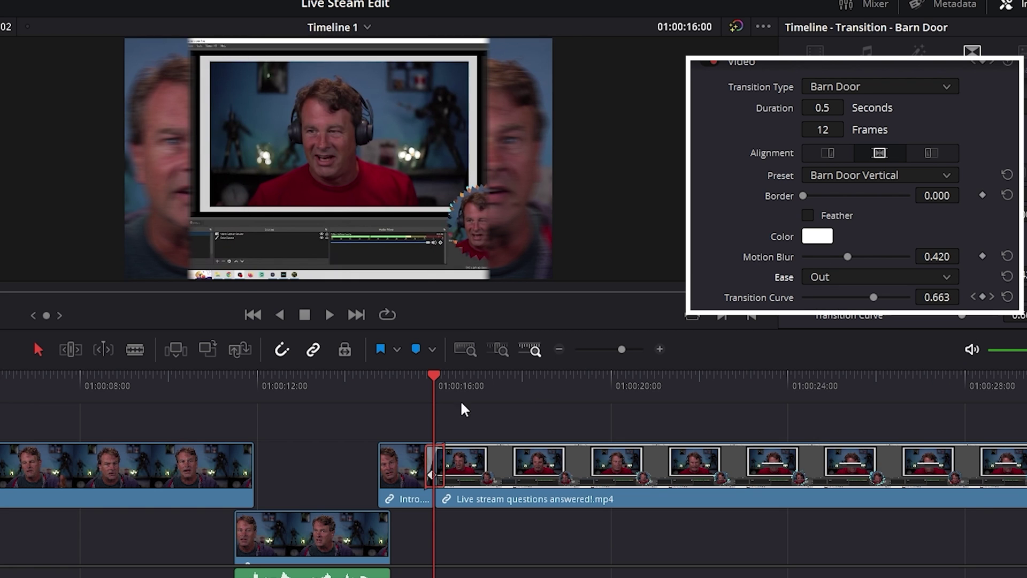
Play the Barn Door transition from 01:00:15:09 and stop after it has passed.
left_click_drag(431, 375, 406, 373)
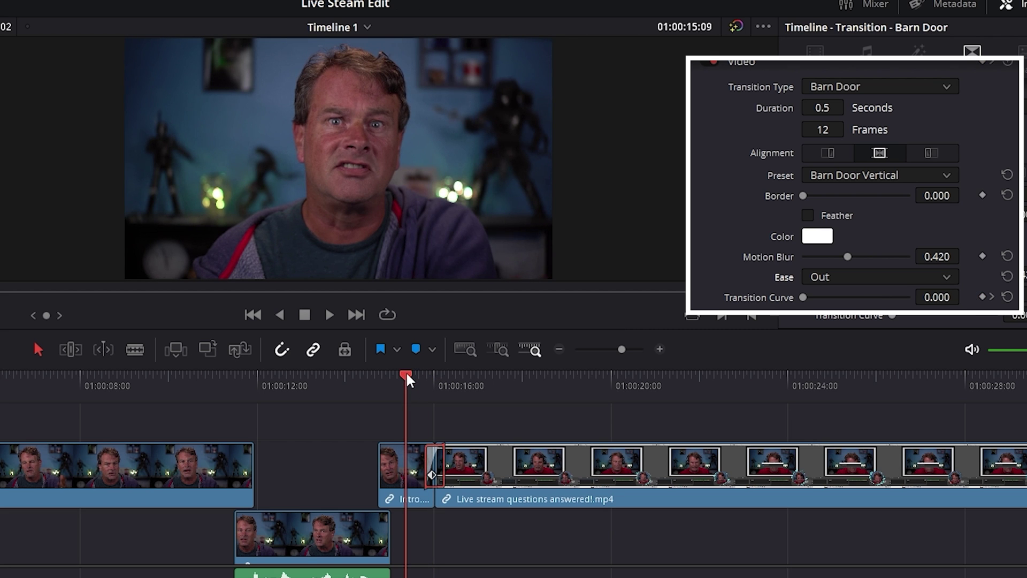
left_click(329, 316)
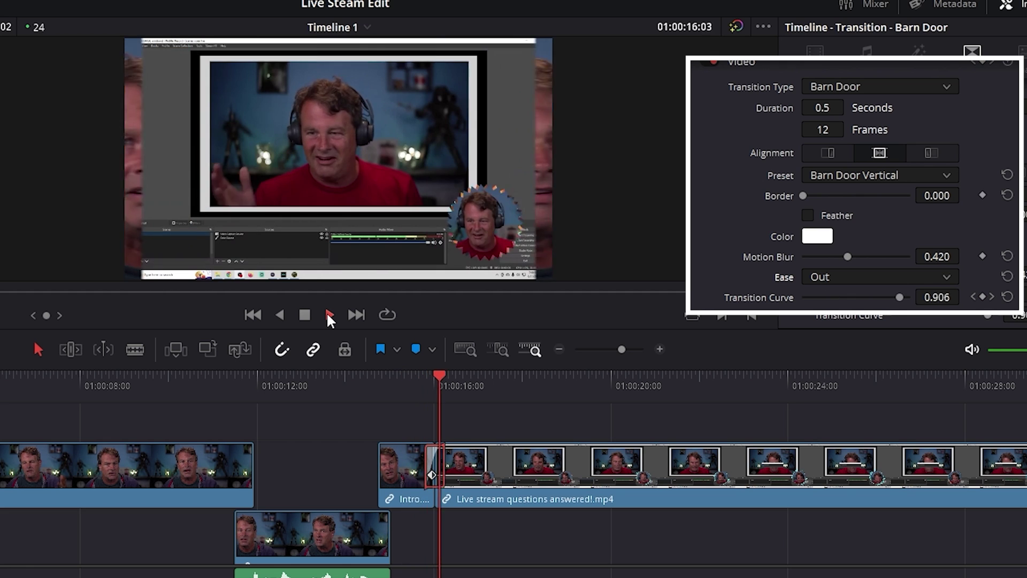
left_click(303, 316)
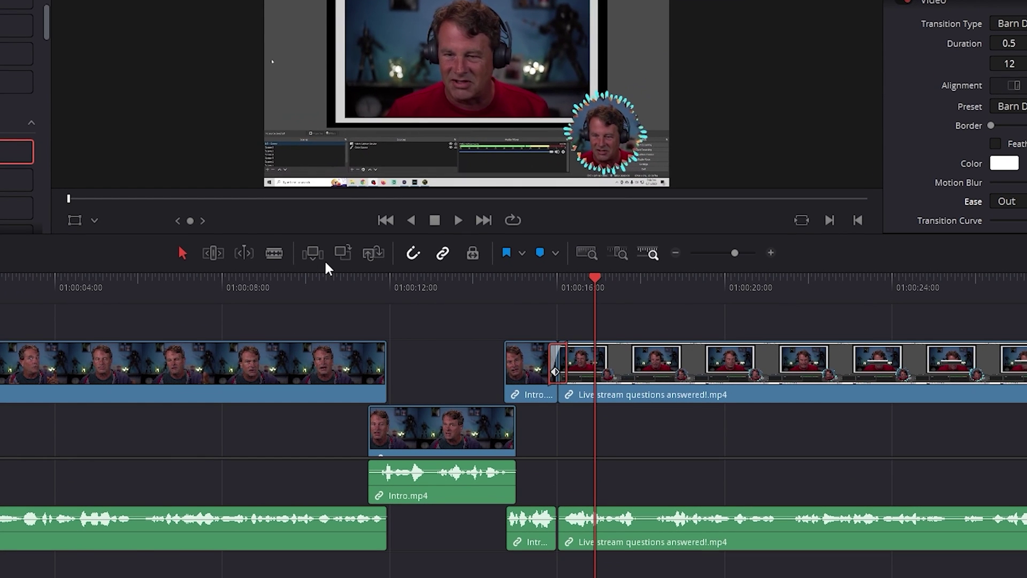
Split the live stream clip at about 01:00:17 and cut out the audio of the section after the split.
left_click(271, 254)
left_click(597, 358)
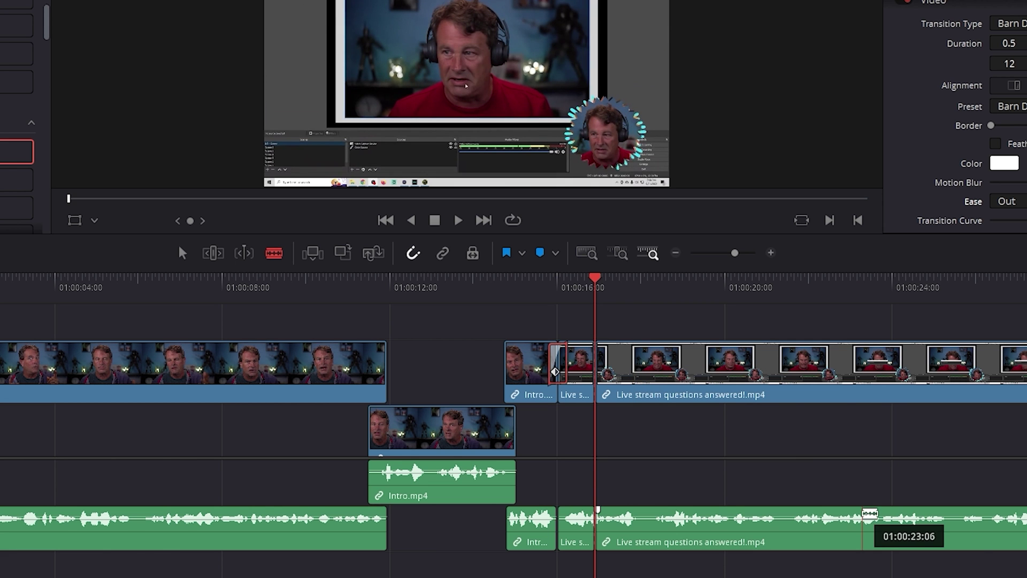
left_click(879, 532)
right_click(879, 532)
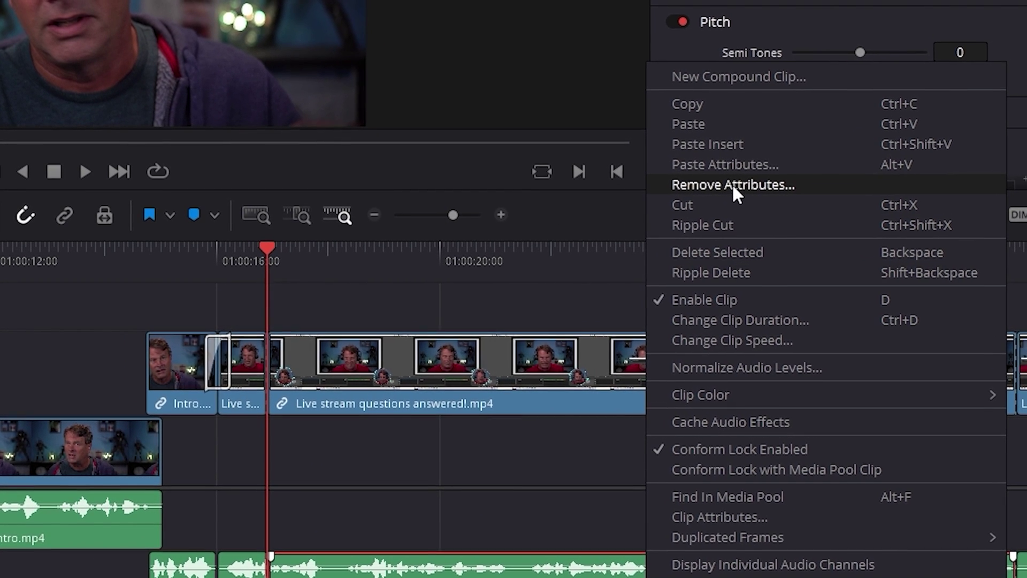
left_click(707, 206)
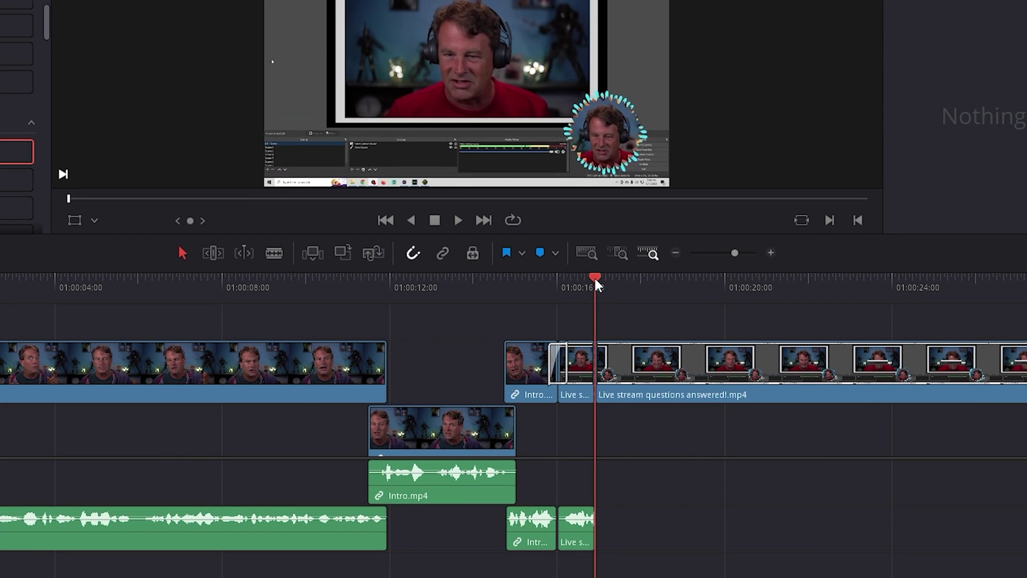
Set the soundless live stream section's speed to 150% with Ripple Timeline enabled, and play it briefly from 01:00:19:11.
left_click_drag(261, 250, 380, 260)
left_click_drag(691, 290, 702, 328)
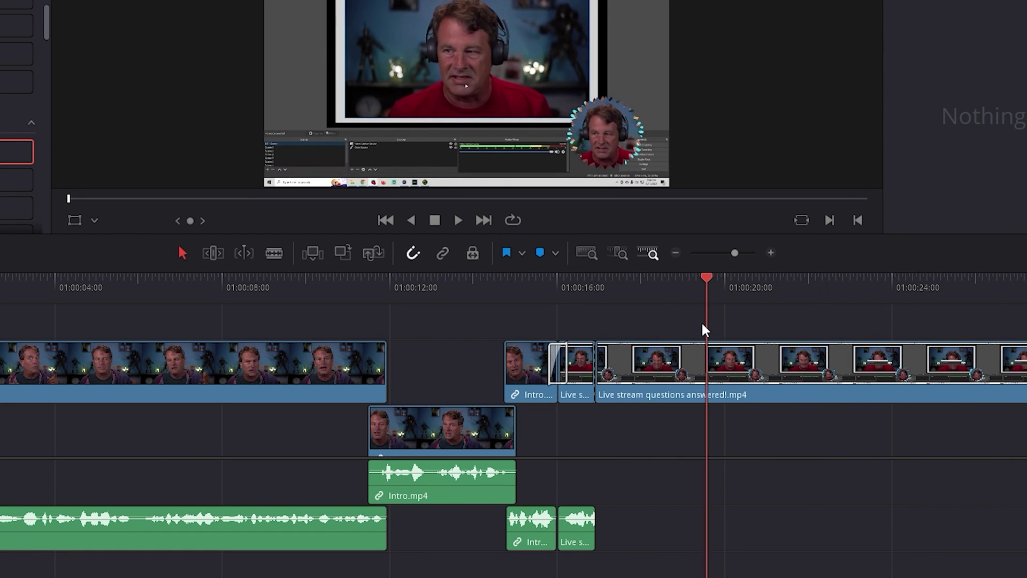
left_click(763, 378)
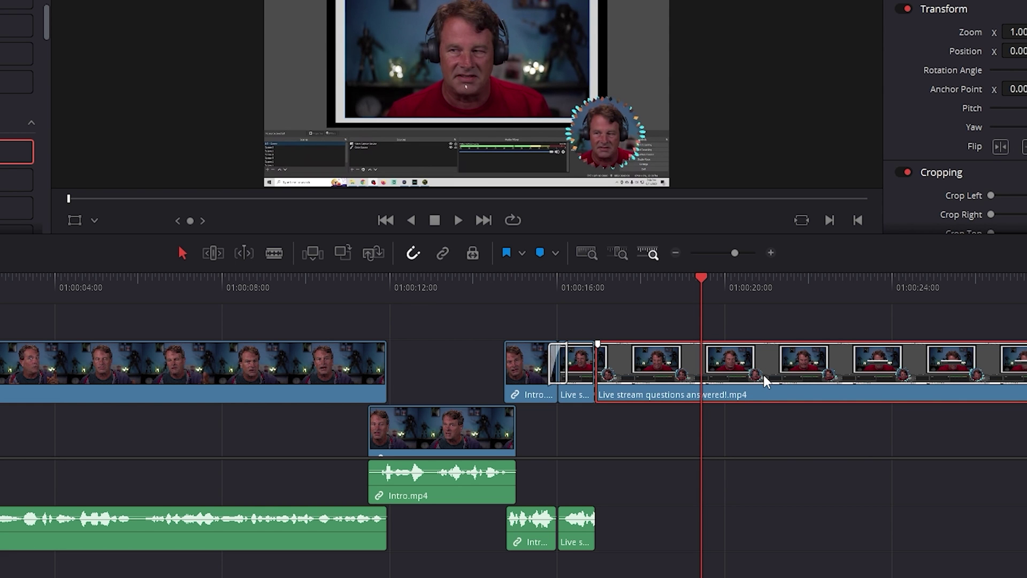
right_click(763, 371)
left_click(779, 377)
right_click(783, 383)
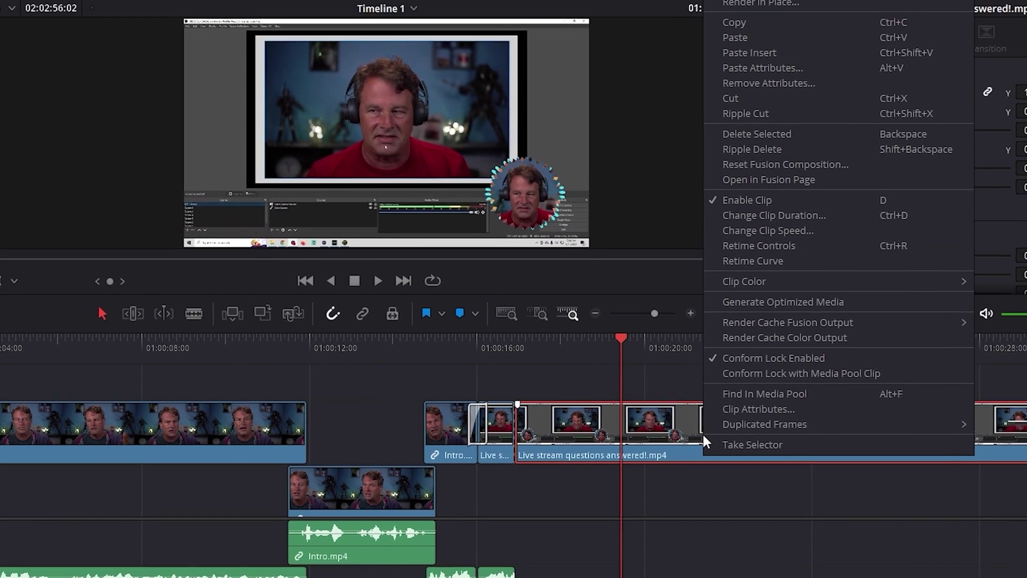
left_click(765, 231)
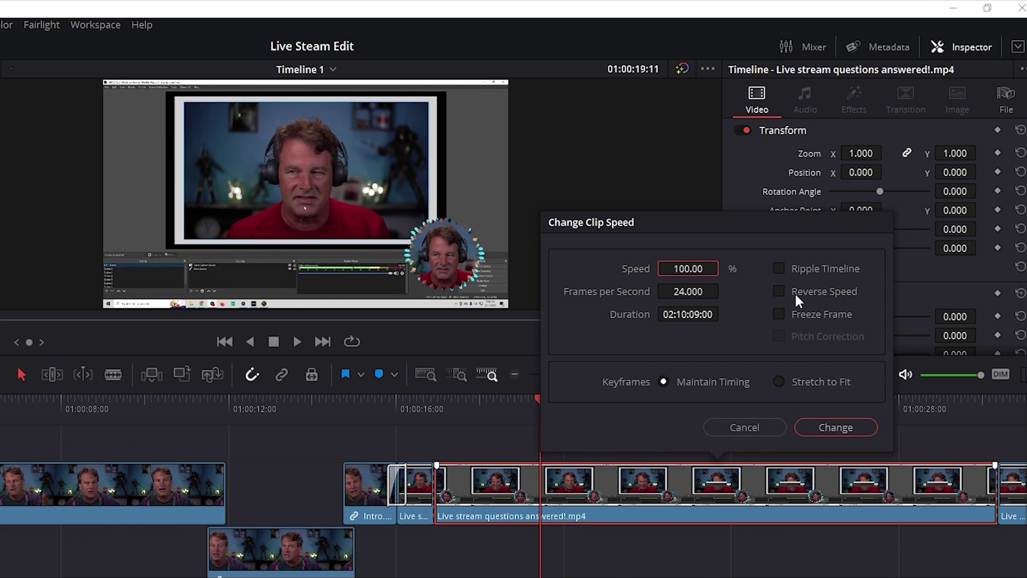
left_click(780, 269)
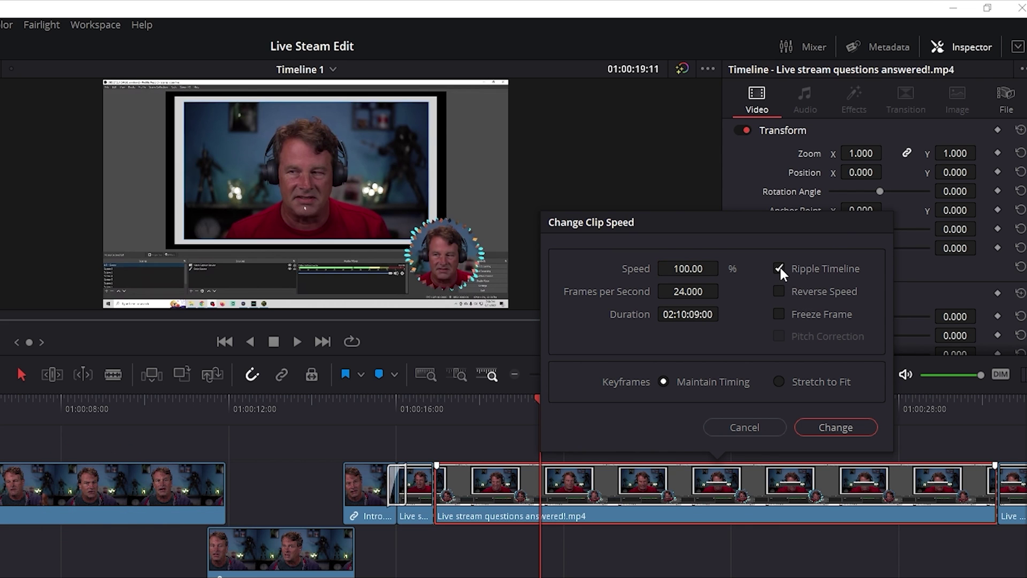
left_click_drag(688, 268, 725, 268)
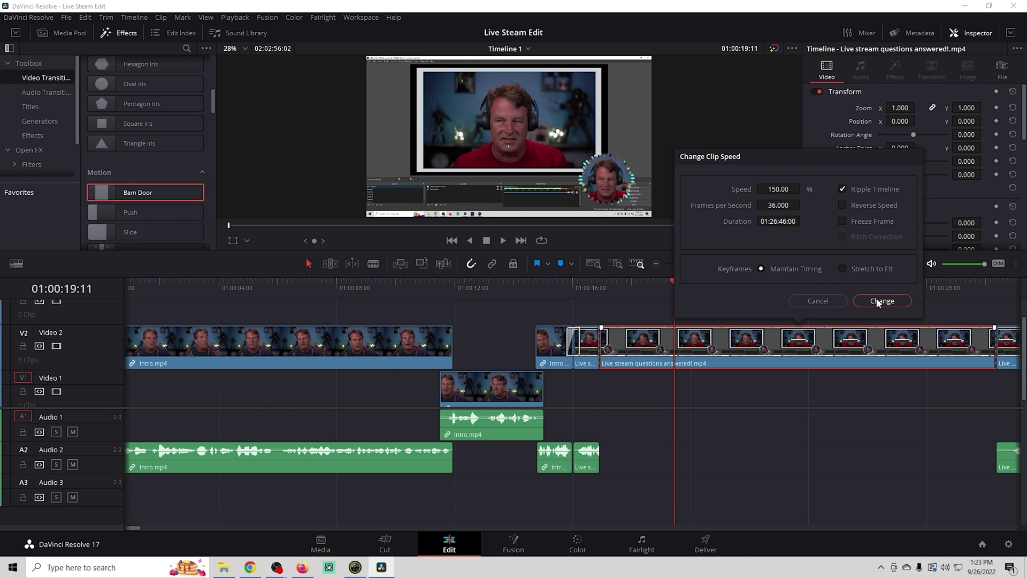
left_click(878, 301)
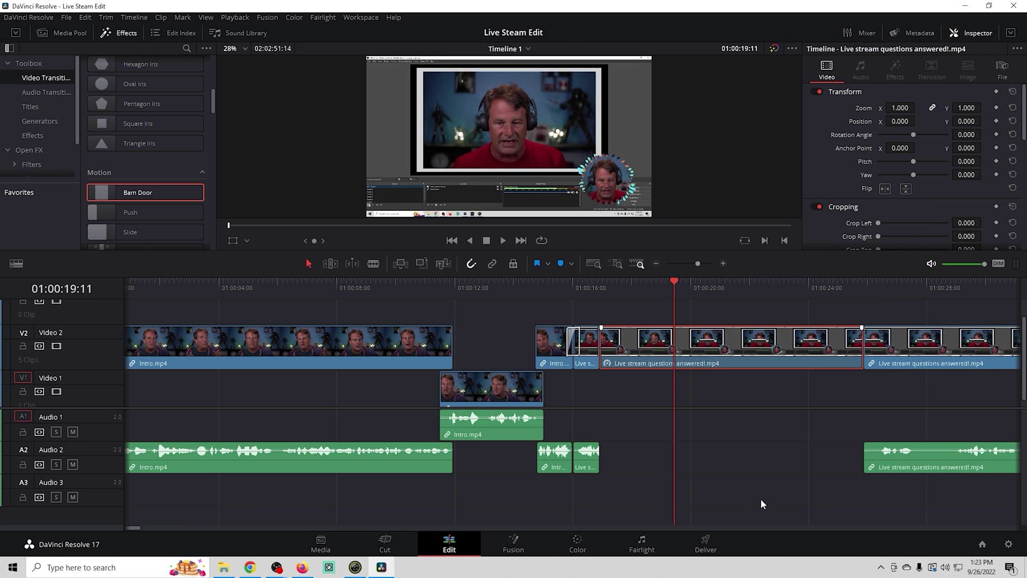
left_click(486, 241)
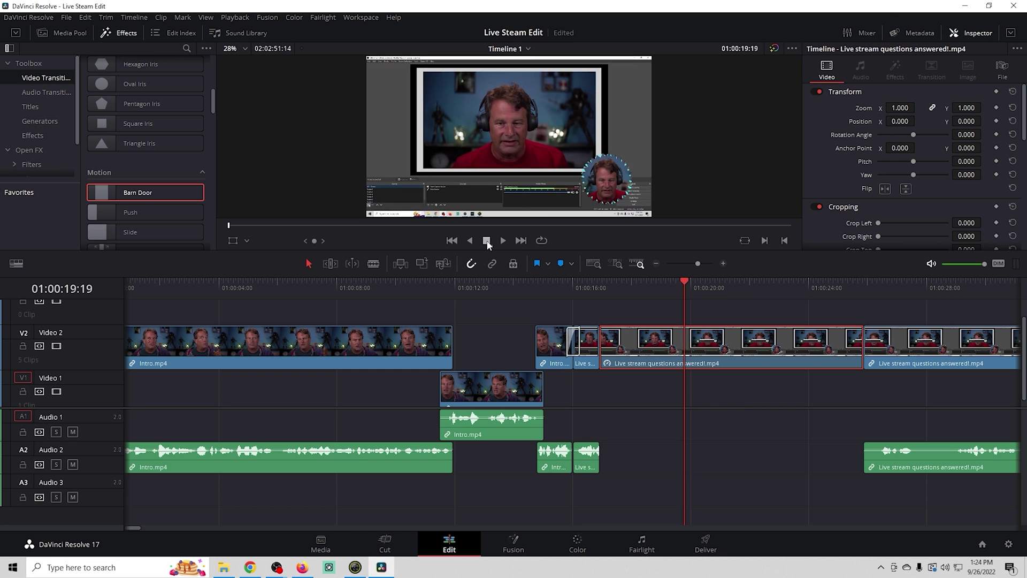
Slow the same live stream section to well below its normal speed with Ripple Timeline on, and play it from 01:00:19:19.
right_click(701, 354)
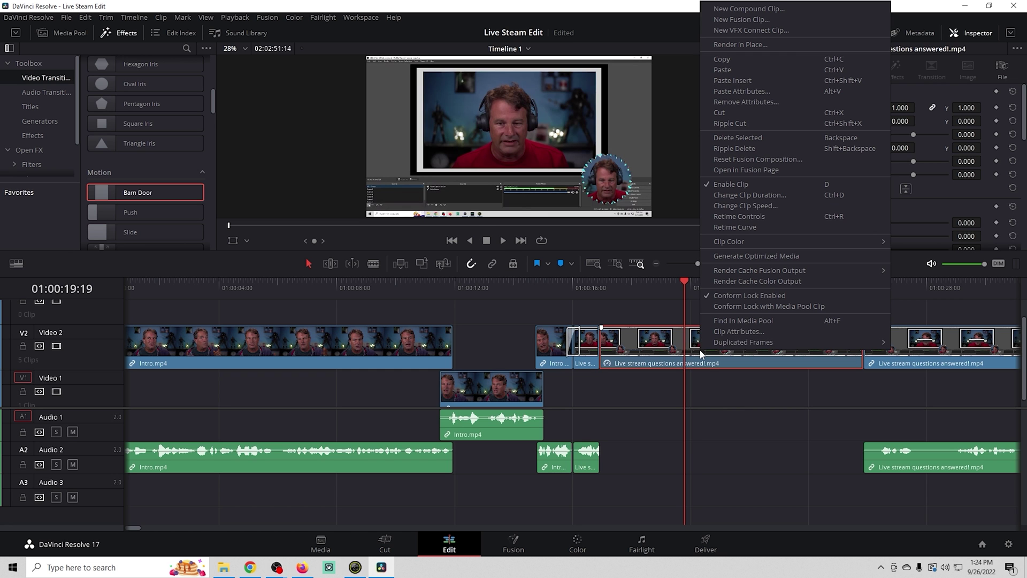
left_click(748, 207)
left_click(712, 189)
type("30")
scroll(712, 189, "up", 20)
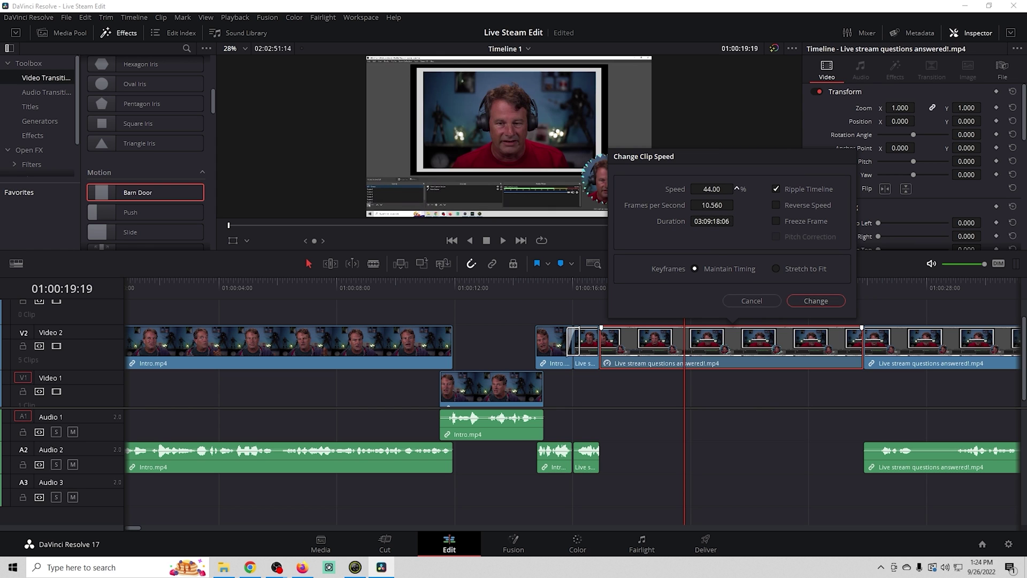
scroll(711, 189, "down", 1)
scroll(712, 189, "down", 1)
left_click(823, 302)
left_click(808, 301)
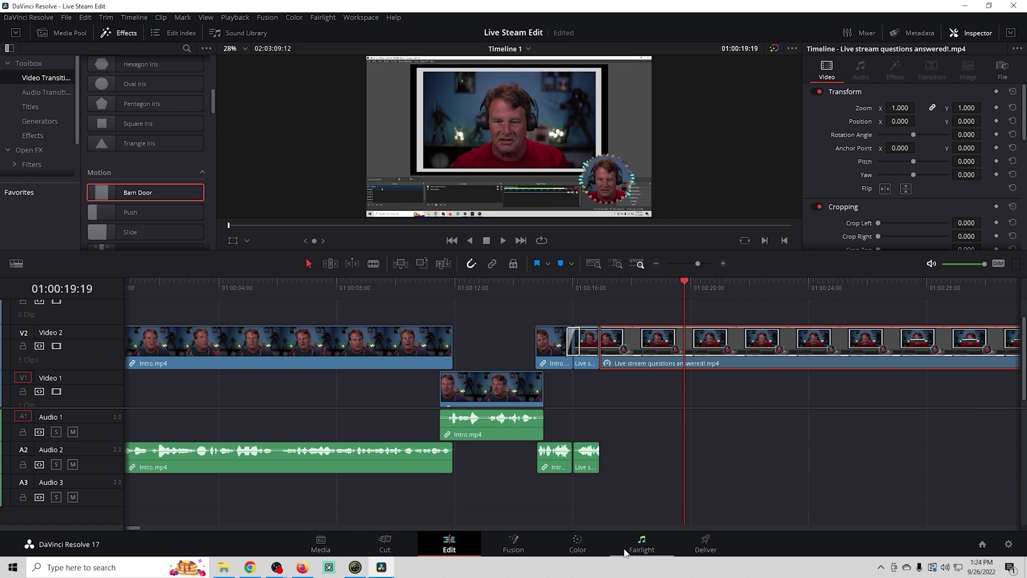
left_click(502, 242)
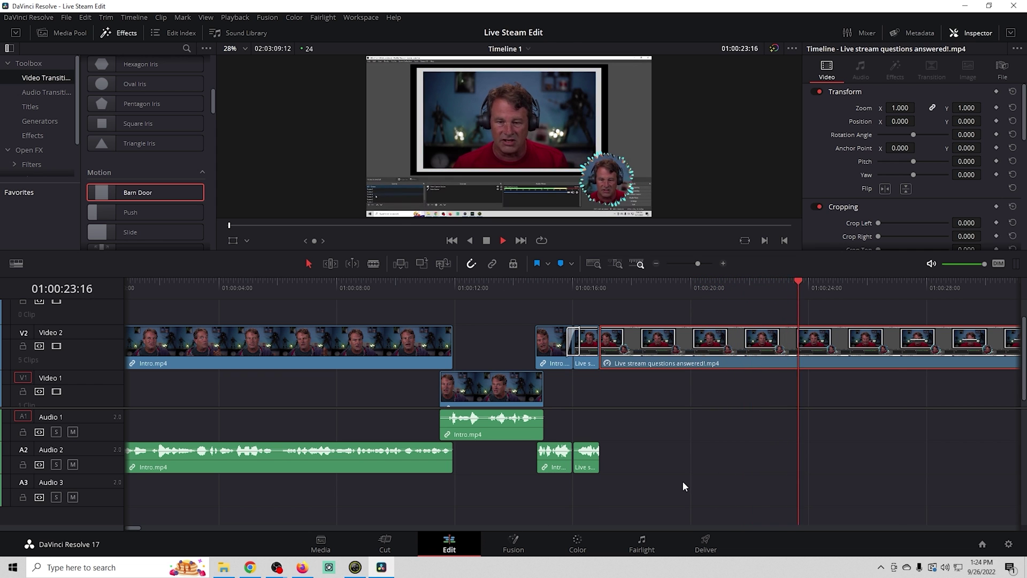
left_click(487, 240)
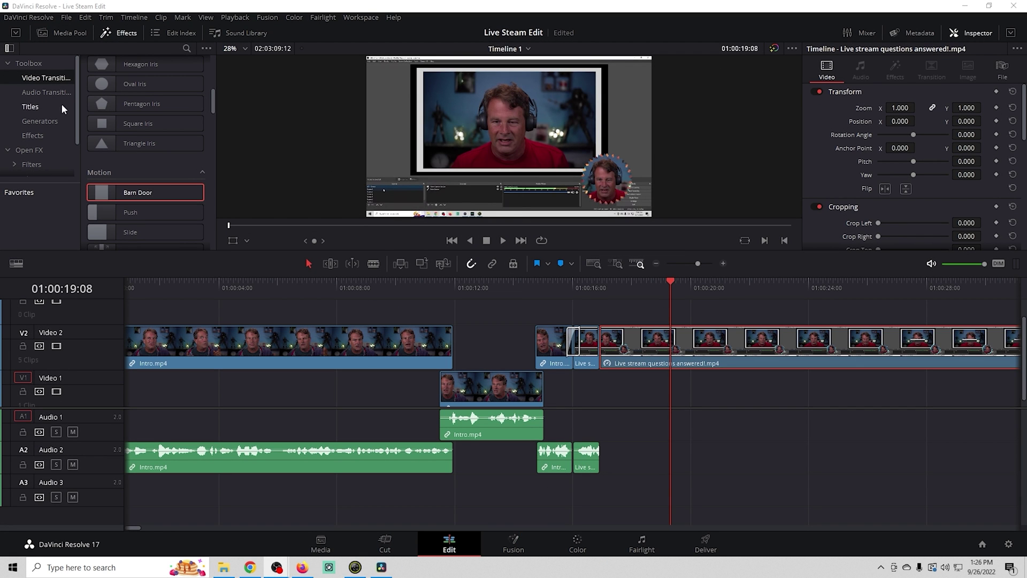
Add a Text+ title on the track above the live stream clip, starting at about 01:00:19.
left_click(8, 64)
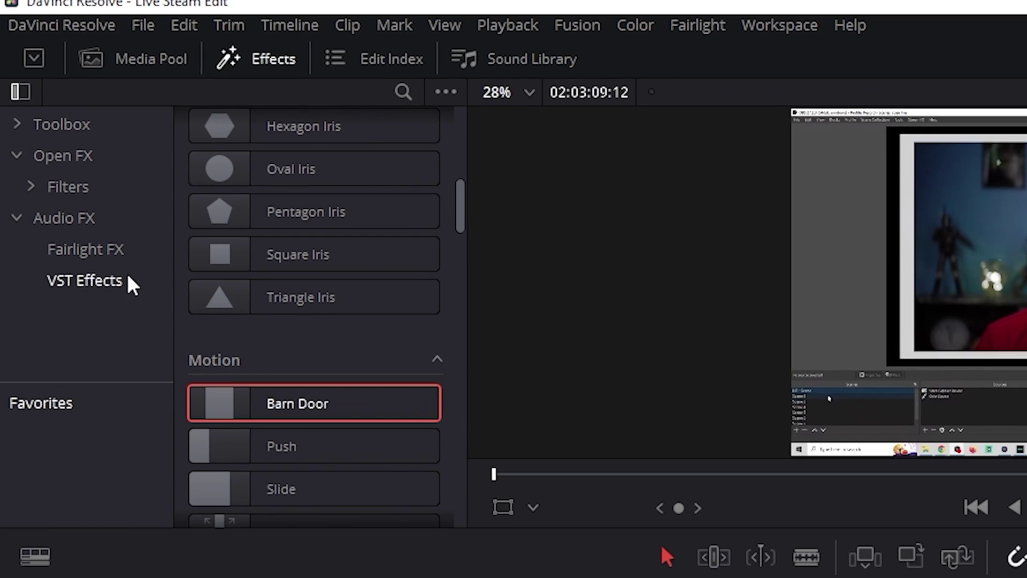
left_click(276, 55)
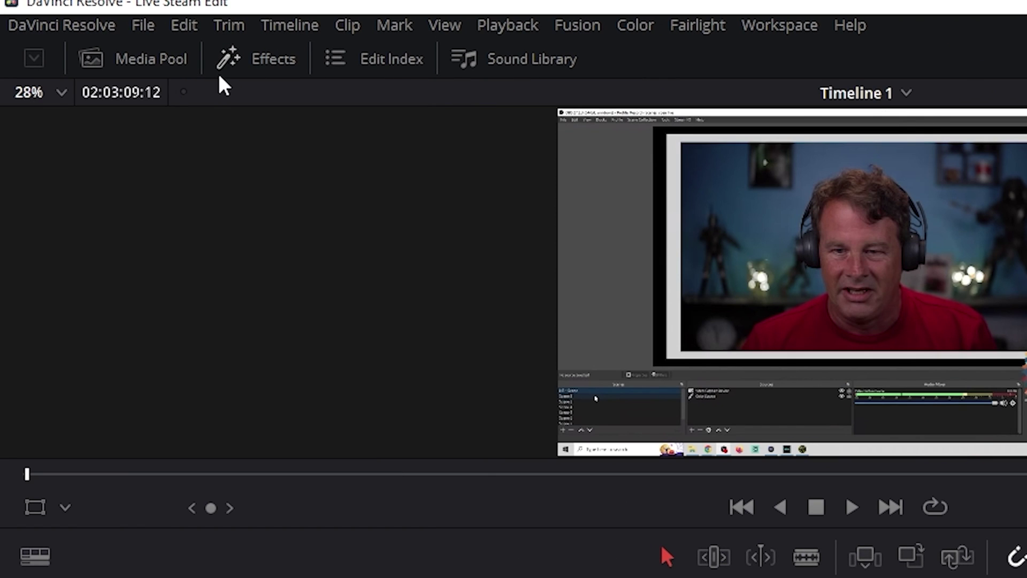
left_click(252, 60)
left_click(18, 124)
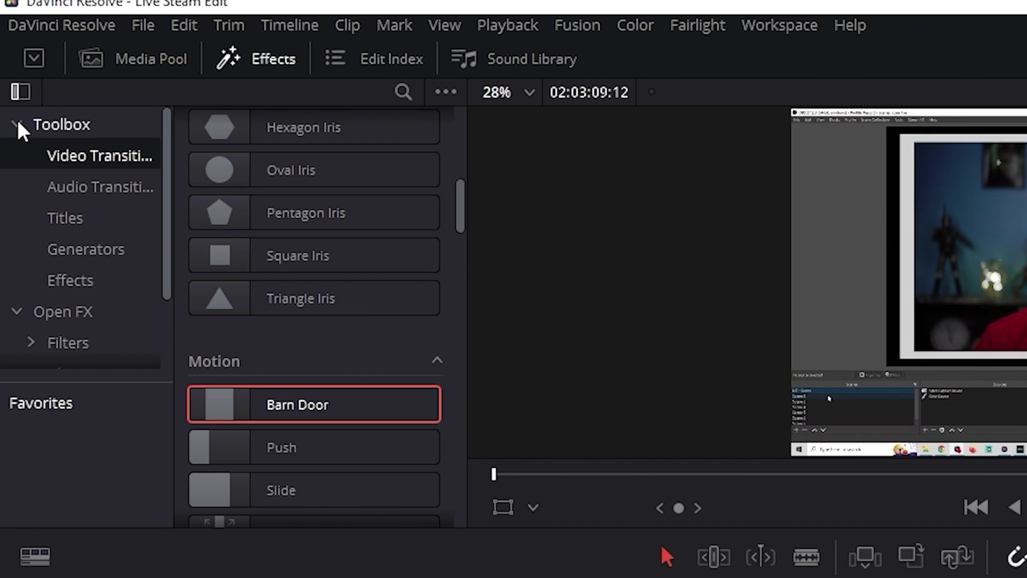
left_click(76, 219)
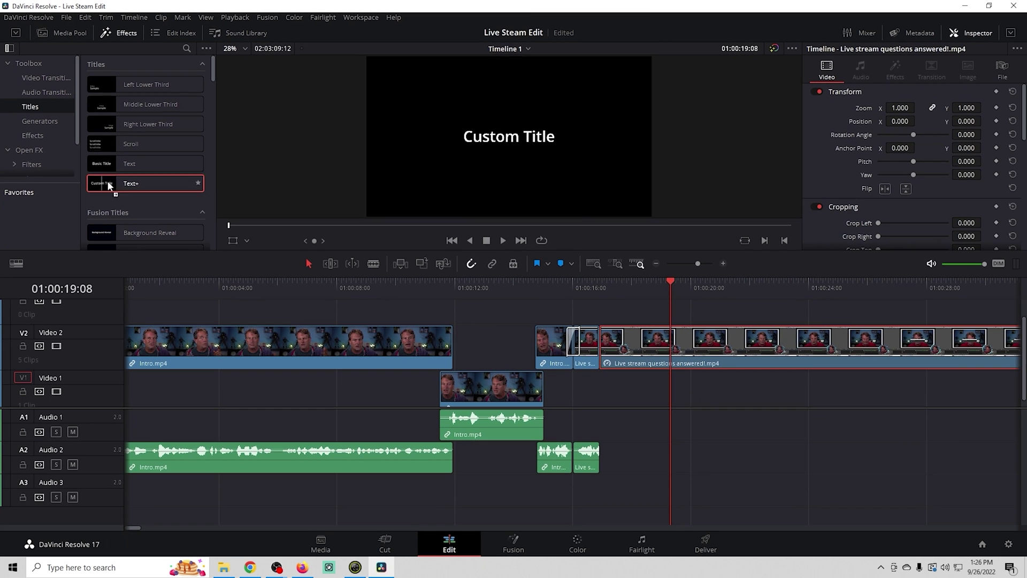
left_click_drag(151, 251, 932, 440)
left_click_drag(660, 315, 695, 308)
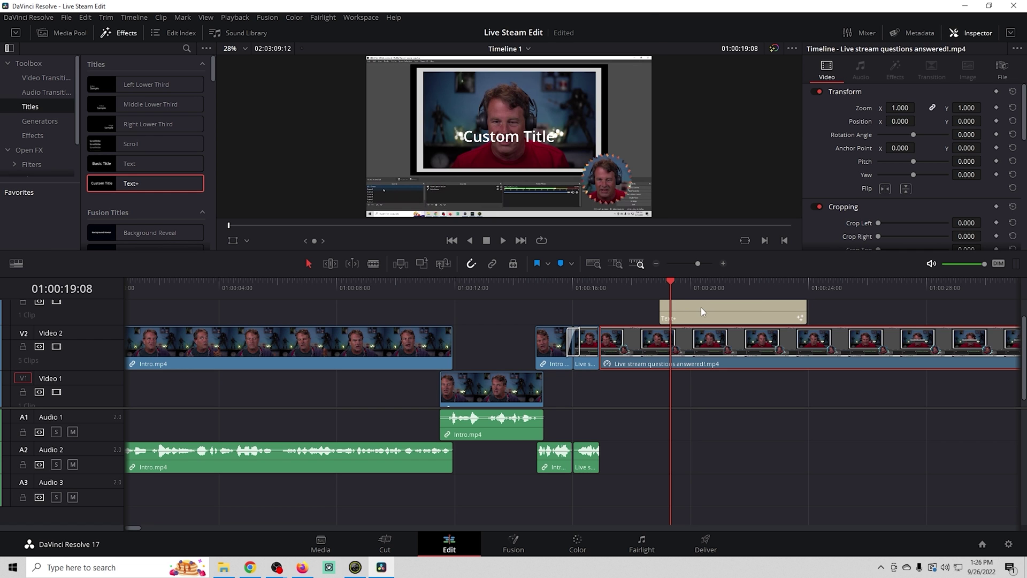
Replace the Text+ title's text with "WOW! That Just Happened!".
left_click(702, 312)
left_click(921, 173)
key("ctrl+a")
type("WOW! That just Happened!")
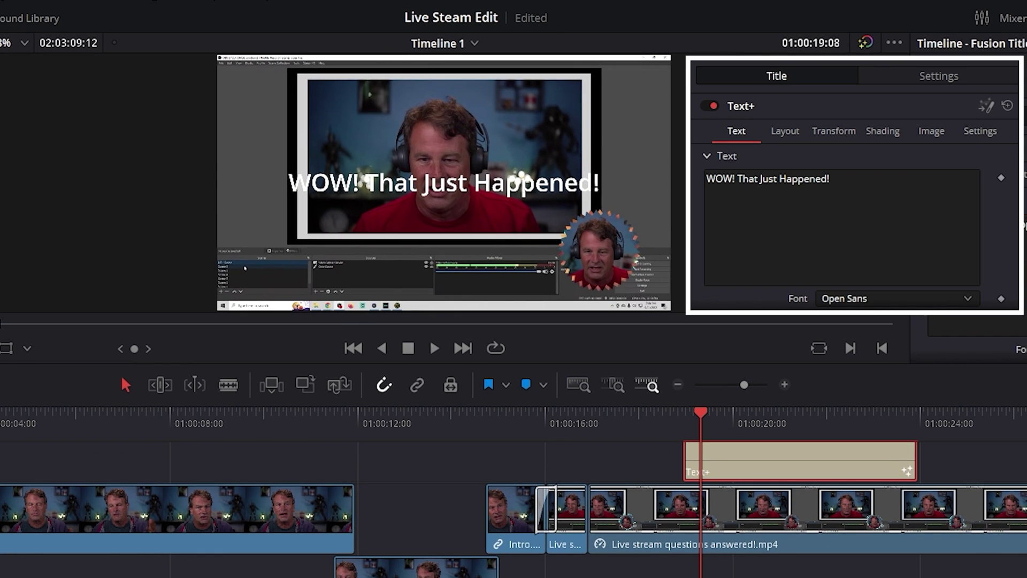
Change the title's font to Aldo the Apache and its color to bright blue.
scroll(970, 206, "down", 4)
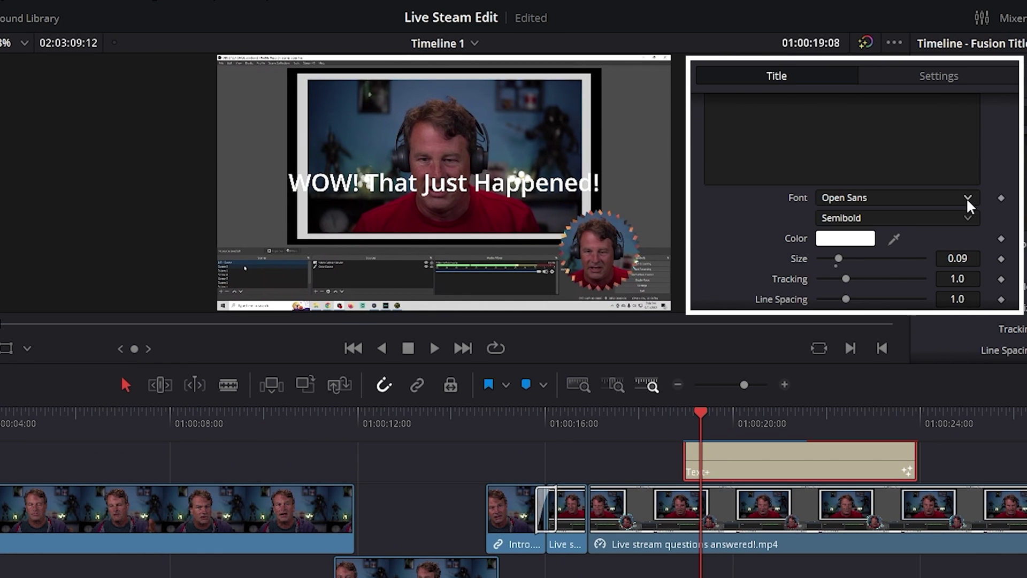
left_click(968, 199)
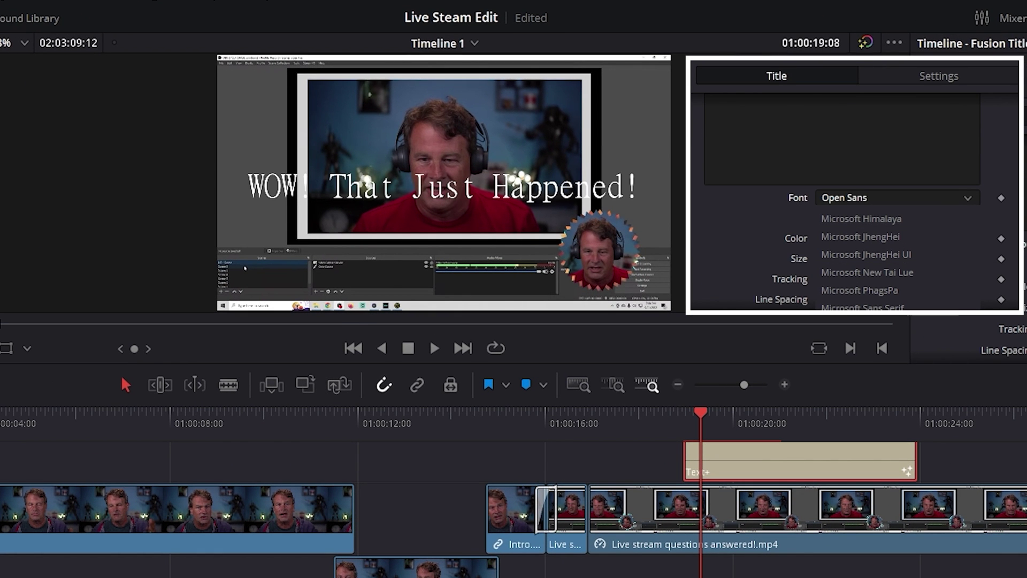
scroll(968, 251, "up", 10)
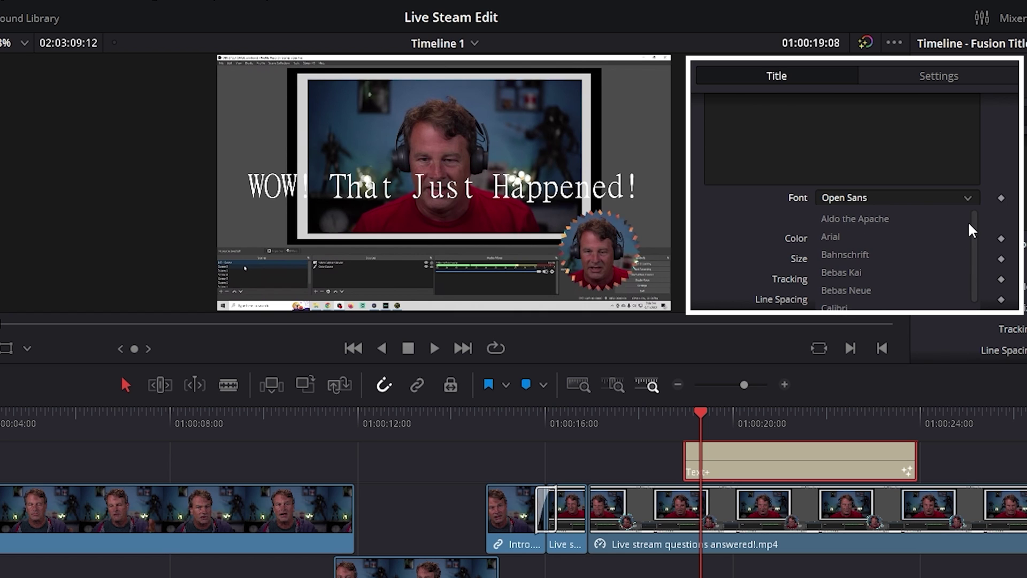
left_click(906, 221)
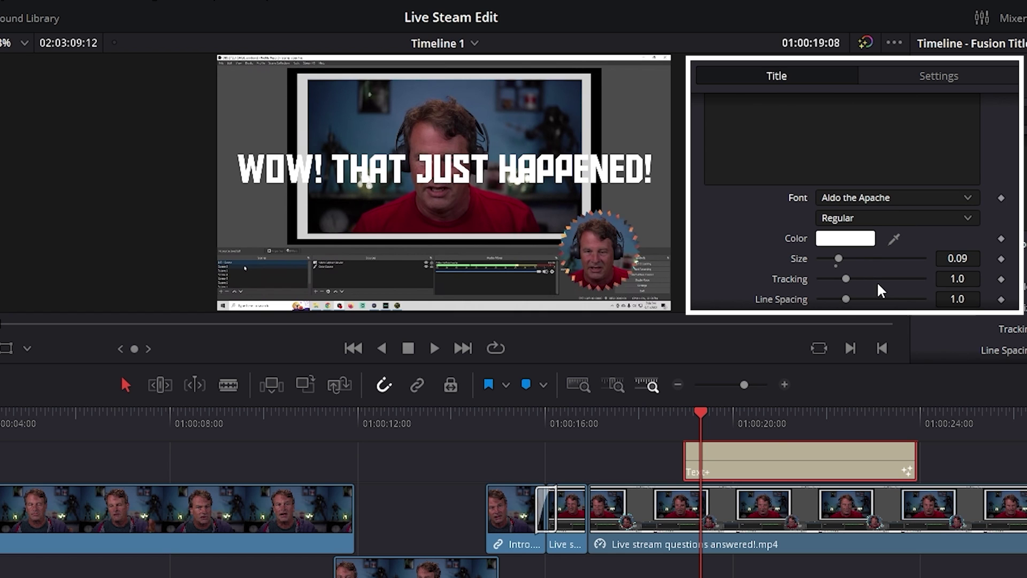
left_click(839, 240)
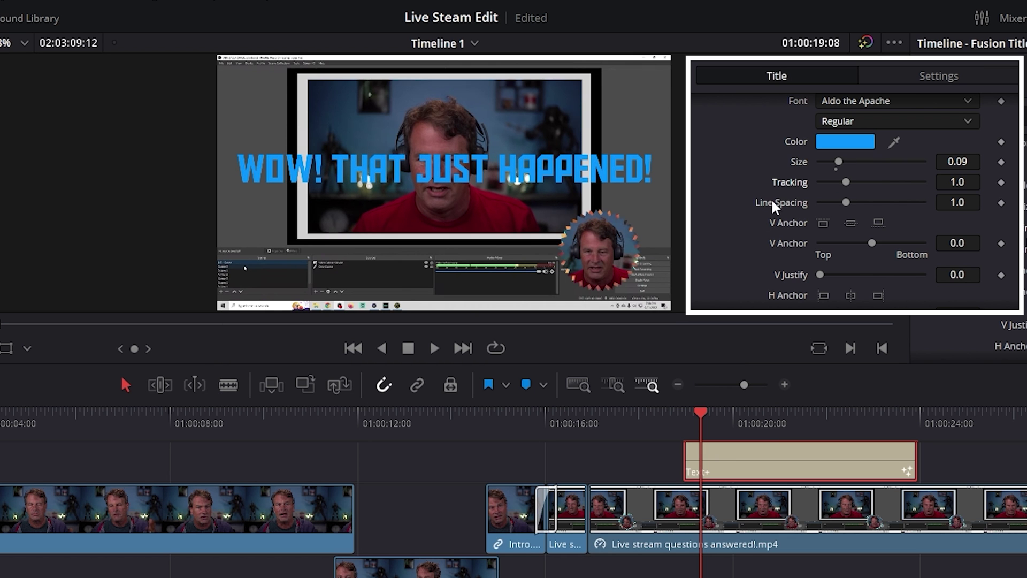
Set the title's Write On end to 0.0 and place the playhead at the start of the title clip.
scroll(834, 214, "down", 2)
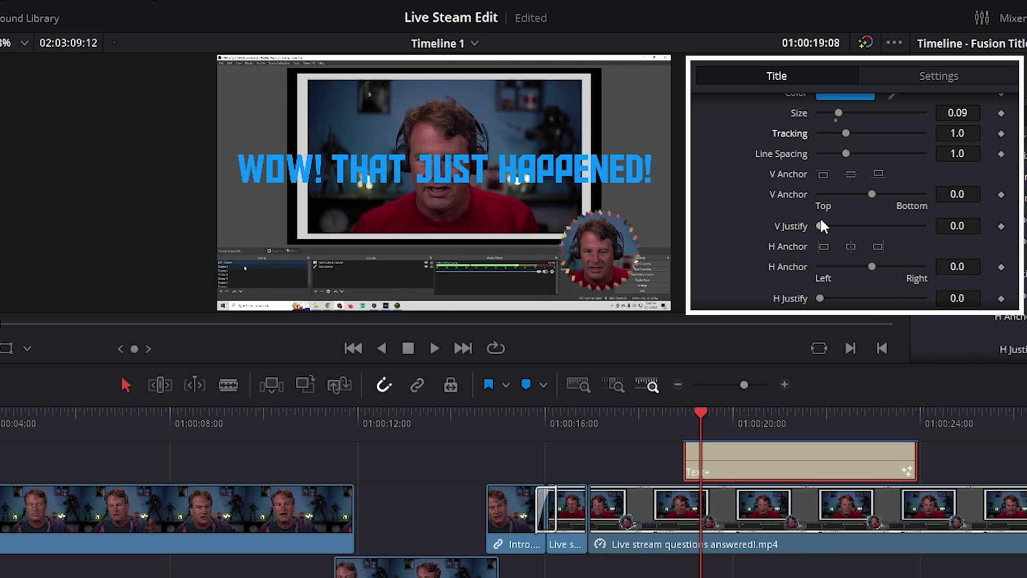
scroll(733, 255, "down", 4)
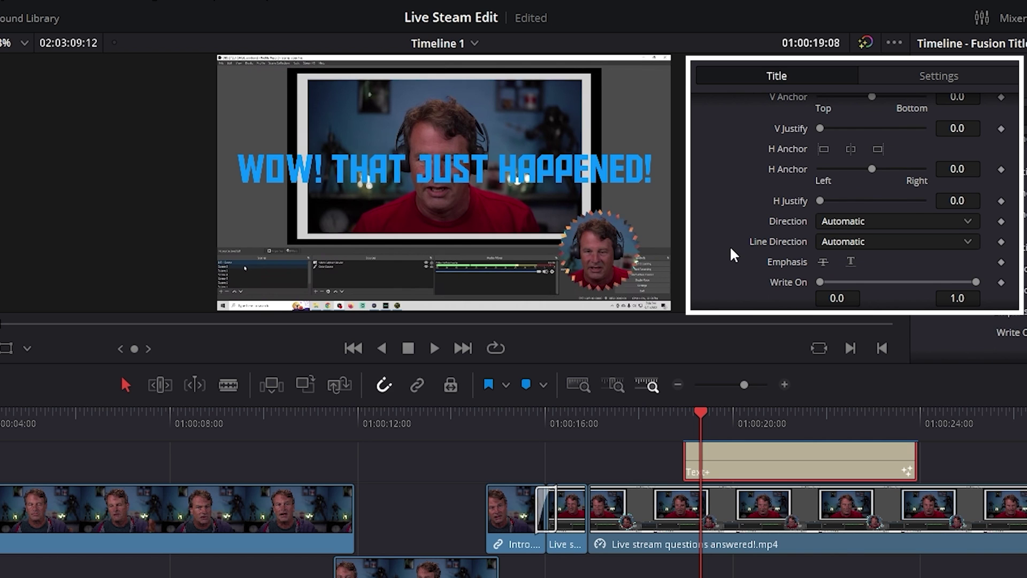
scroll(751, 224, "down", 1)
scroll(750, 225, "up", 1)
scroll(749, 225, "down", 1)
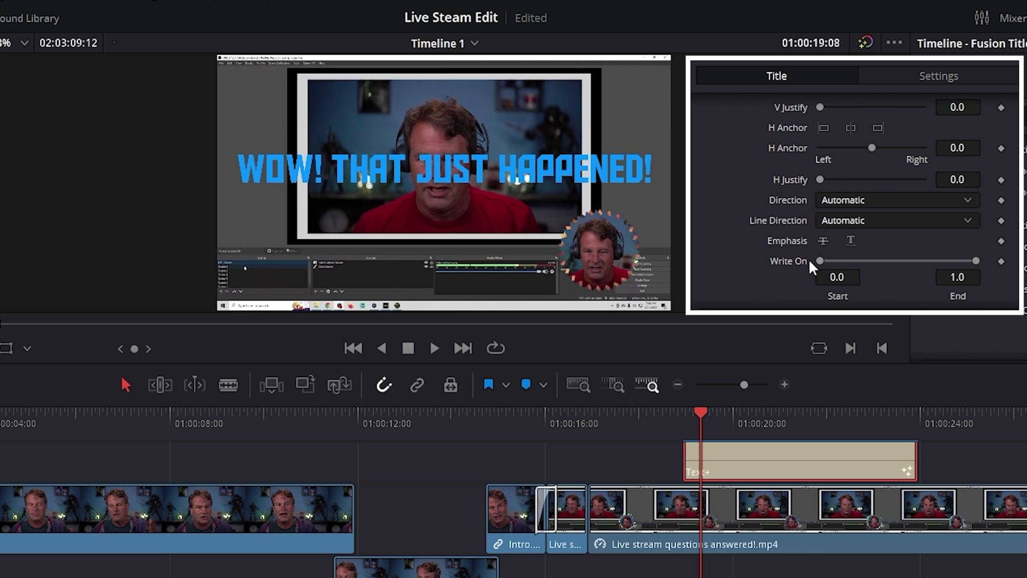
left_click_drag(820, 262, 824, 265)
left_click_drag(830, 266, 837, 218)
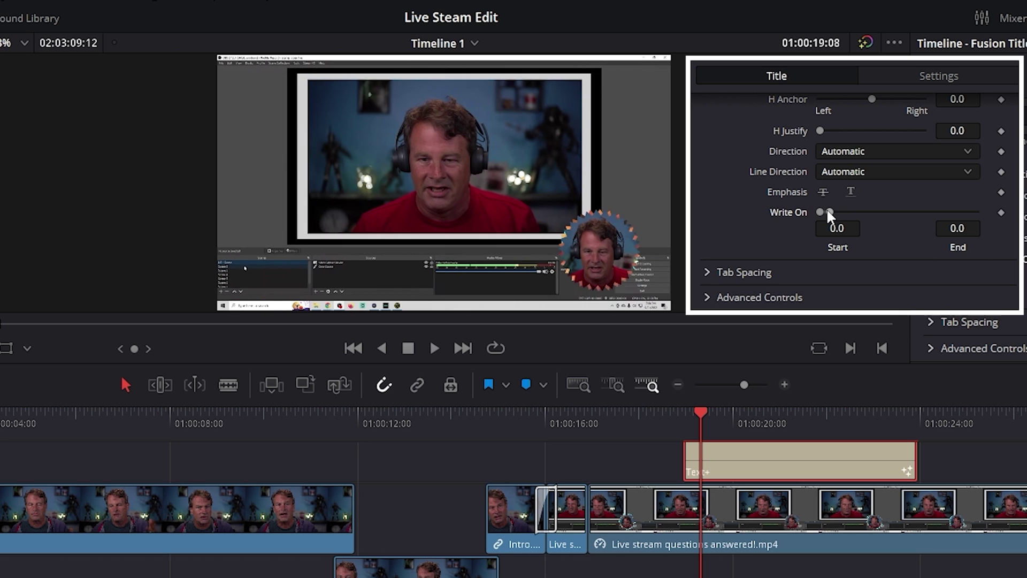
mouse_move(829, 216)
left_mouse_down()
mouse_move(979, 220)
mouse_move(816, 222)
left_mouse_up()
left_click_drag(710, 414, 694, 416)
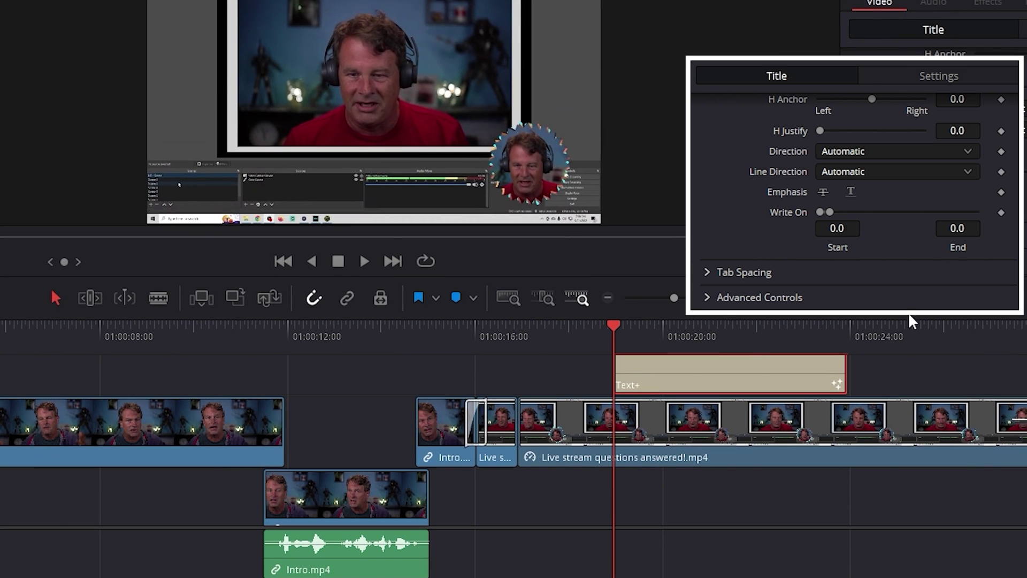
Keyframe the title's Write On end from 0.0 at the clip start to 1.0 at about 01:00:21 and play it back.
left_click(1001, 213)
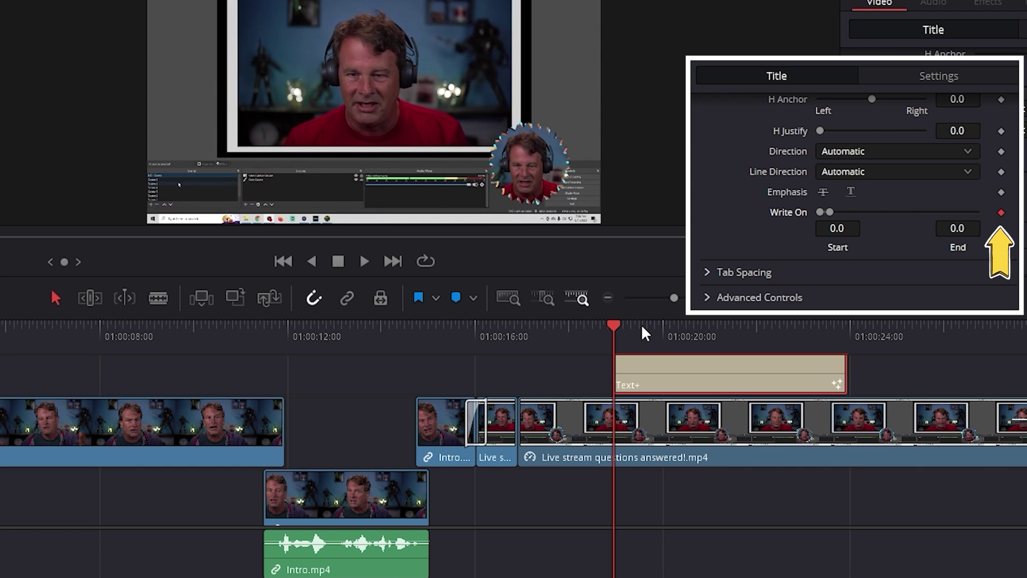
left_click_drag(628, 328, 728, 343)
left_click_drag(829, 212, 994, 224)
left_click_drag(726, 336, 618, 328)
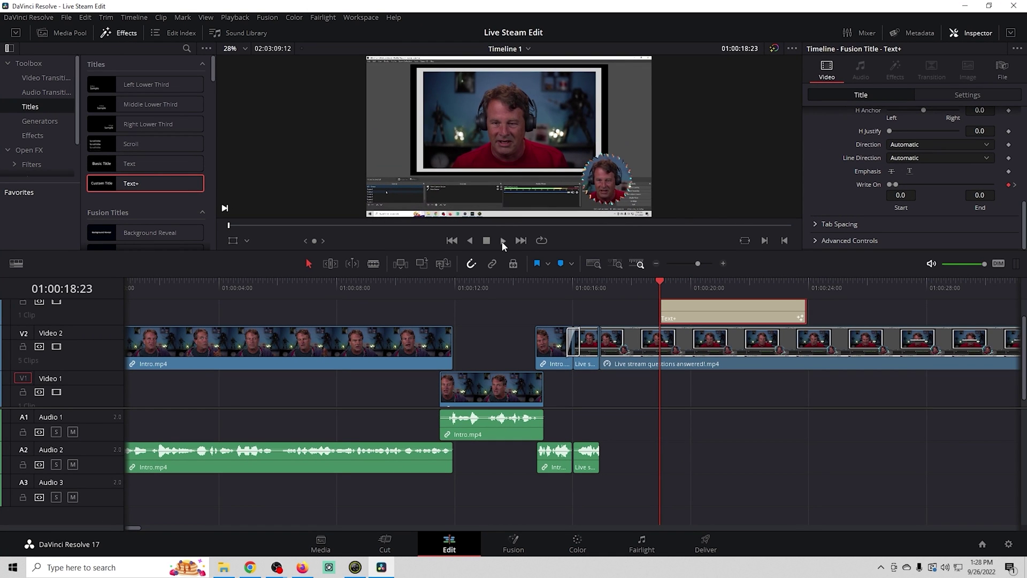
left_click(503, 241)
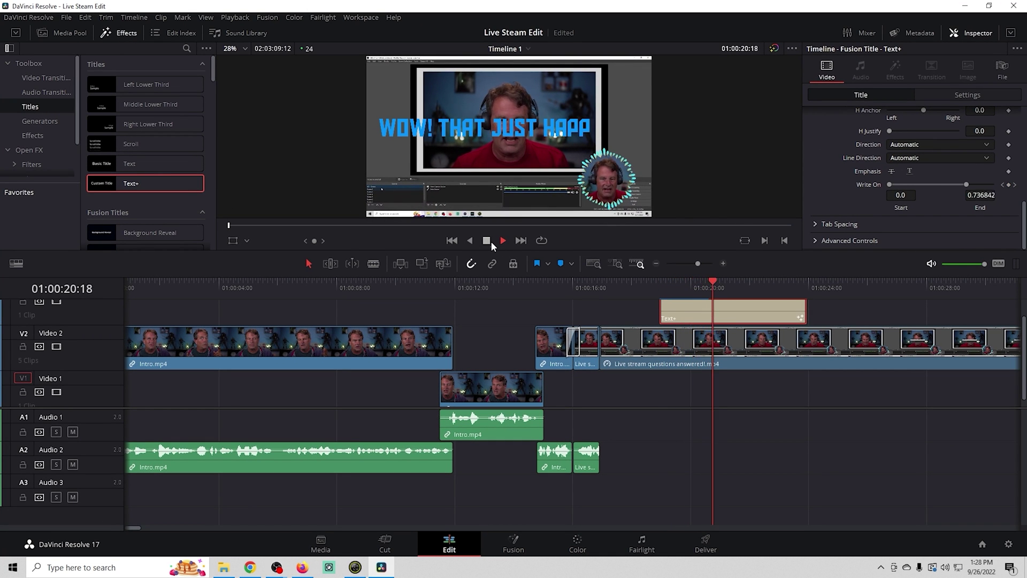
left_click(486, 241)
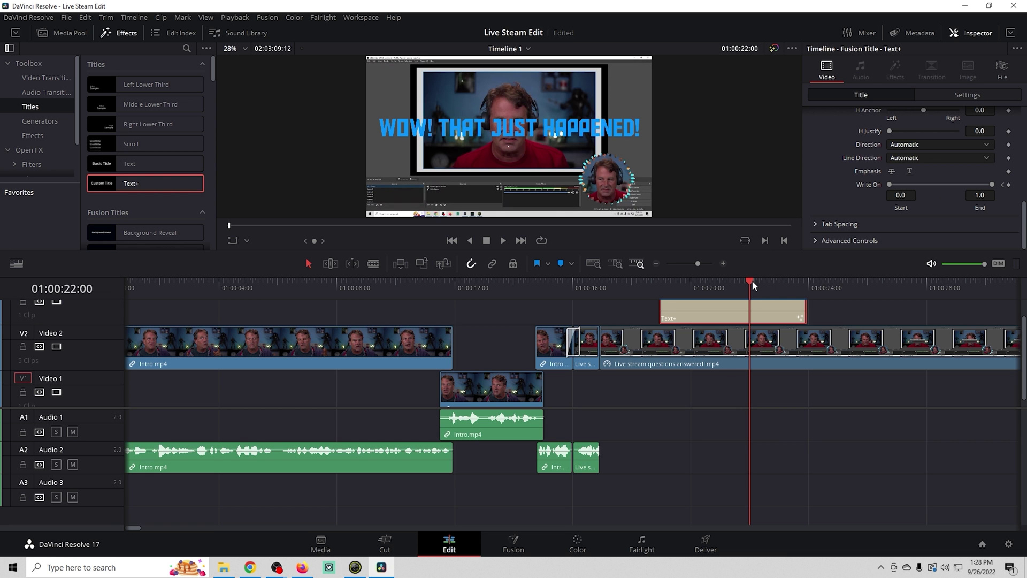
Try rotating the title's layout about the Y axis, first to -26.1 and up to 28.7.
left_click(816, 240)
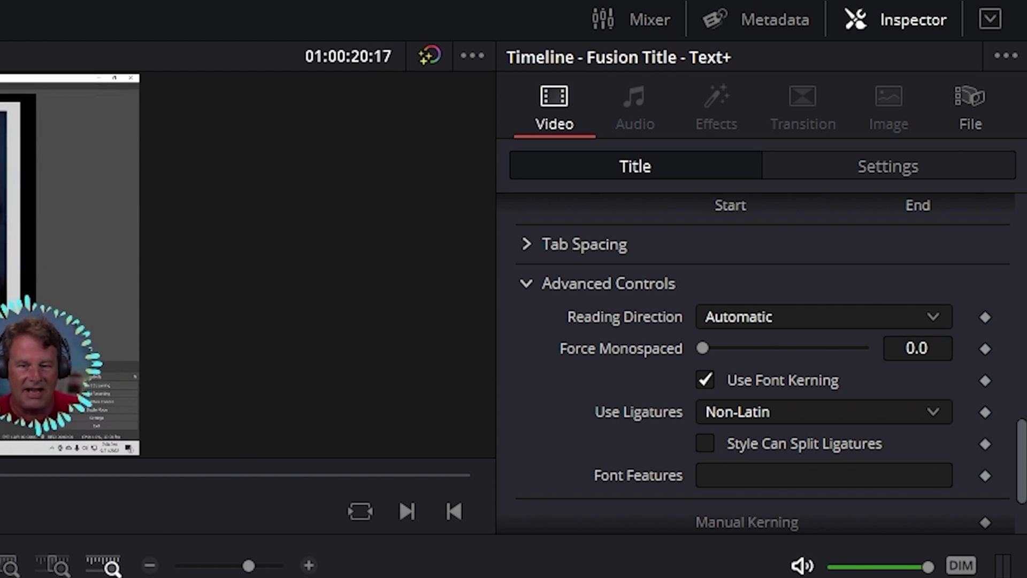
scroll(623, 453, "up", 15)
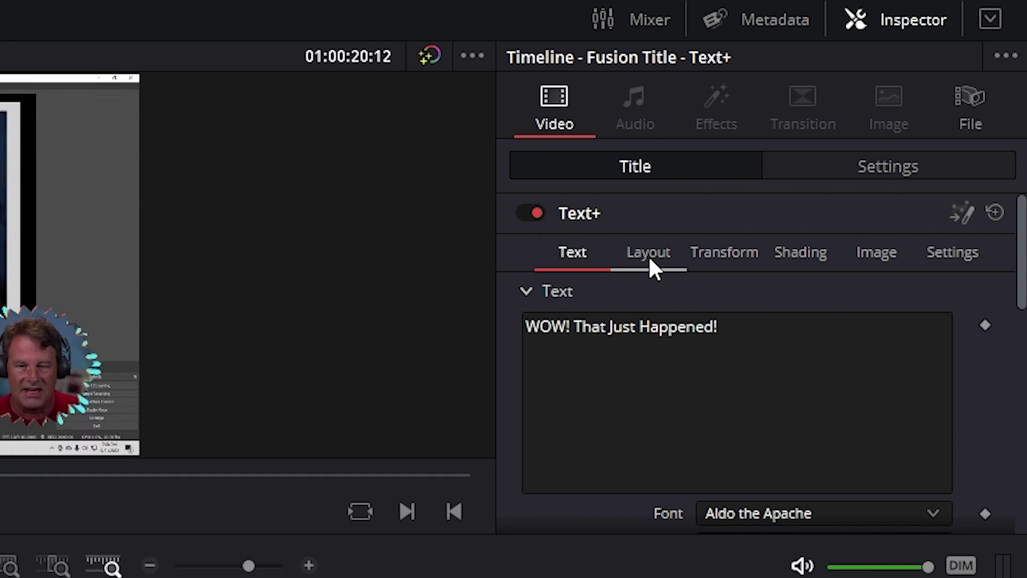
left_click(648, 256)
scroll(615, 401, "down", 3)
scroll(568, 435, "down", 2)
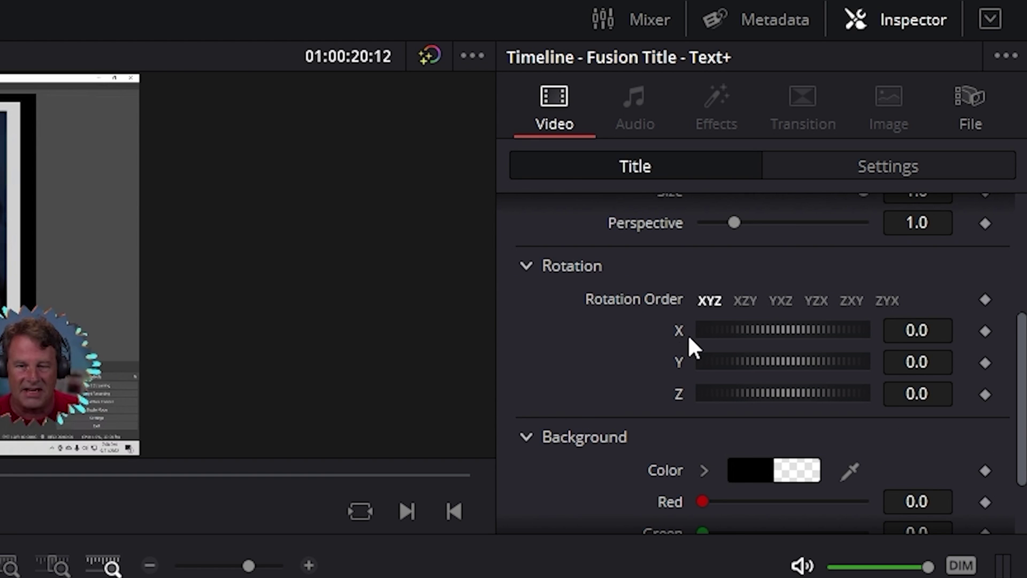
mouse_move(754, 346)
left_mouse_down()
mouse_move(777, 357)
mouse_move(712, 362)
mouse_move(754, 365)
left_mouse_up()
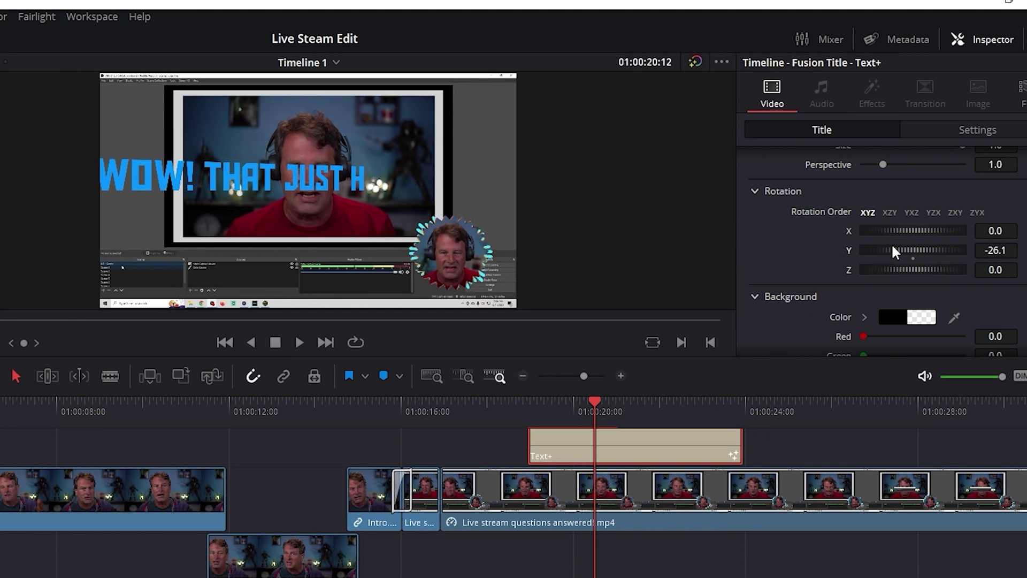
left_click_drag(894, 252, 913, 253)
Look over the title's remaining layout settings, including Background, and its character transform settings.
scroll(789, 250, "down", 1)
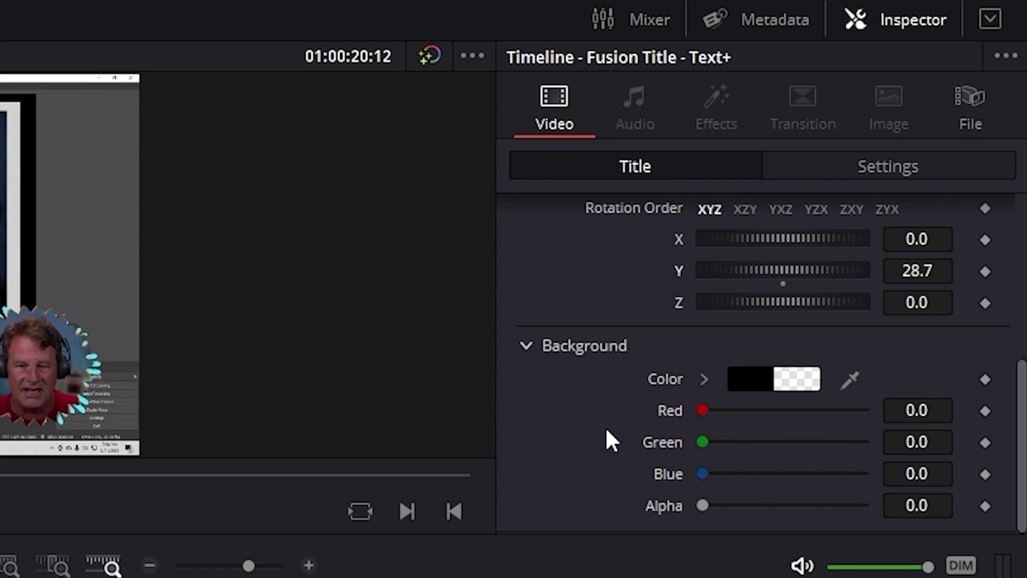
scroll(805, 291, "up", 1)
scroll(609, 439, "down", 1)
scroll(621, 428, "up", 5)
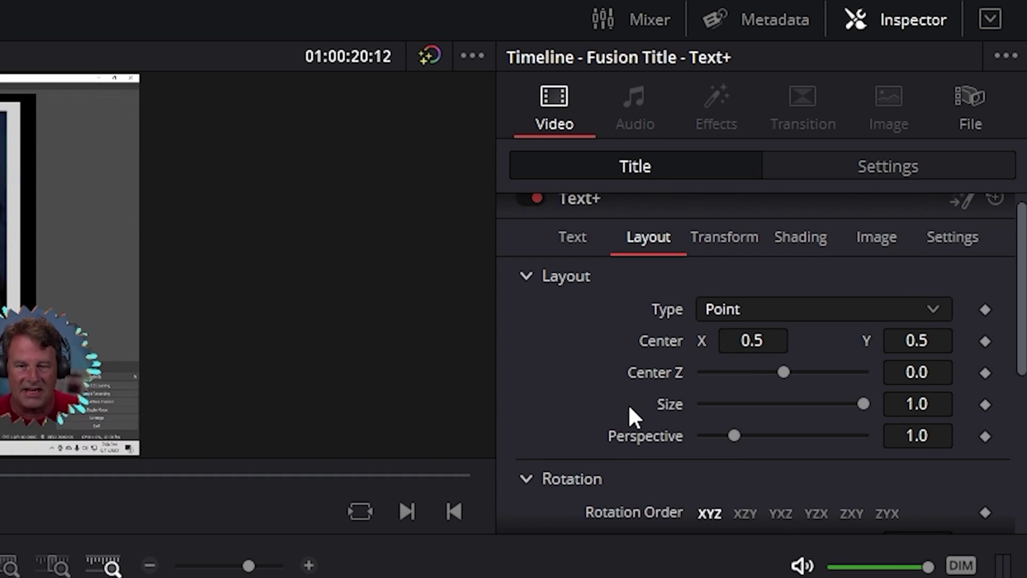
left_click(717, 253)
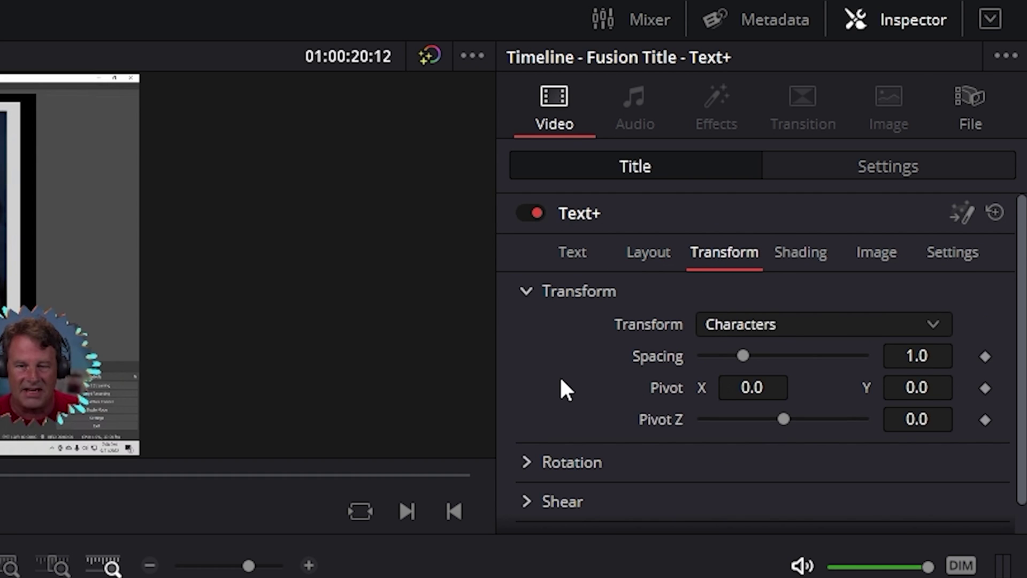
scroll(561, 380, "down", 1)
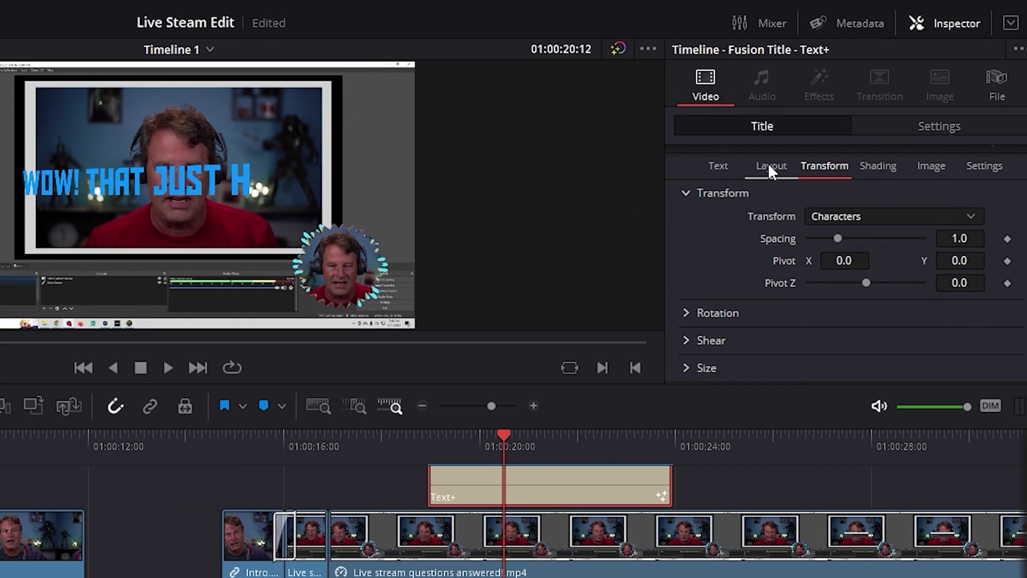
Reset the Y rotation in the title's layout settings to 0.0.
left_click(648, 222)
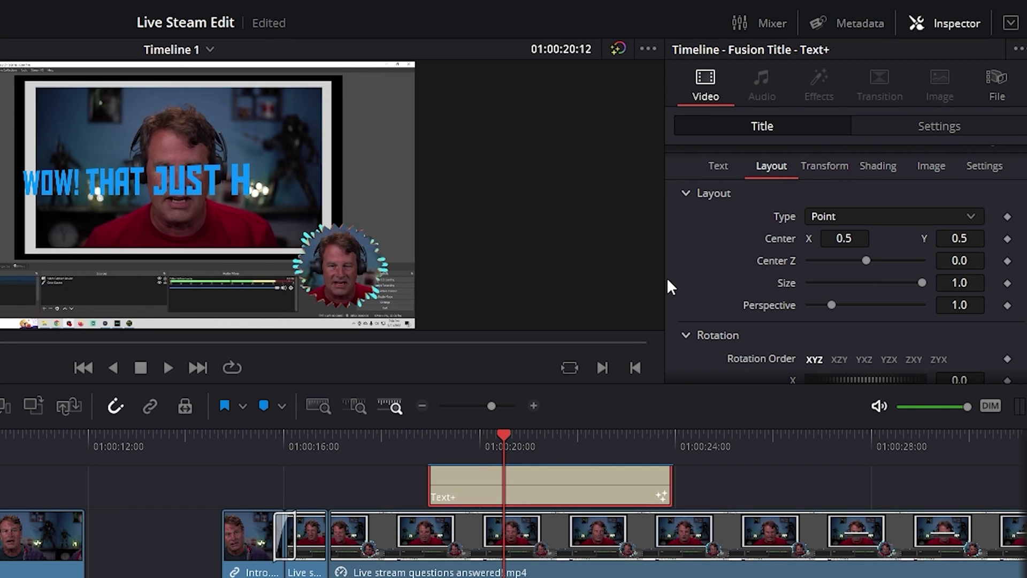
scroll(717, 272, "down", 4)
double_click(860, 298)
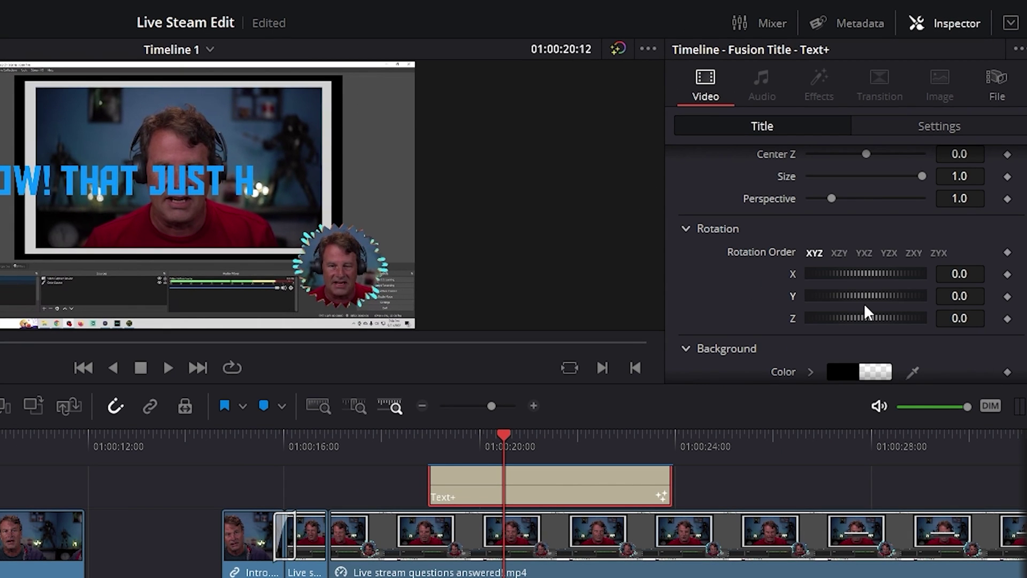
Keyframe the title's layout Y rotation from 0.0 at 01:00:21:12 to 360.0 at 01:00:23:12.
left_click_drag(507, 432, 558, 455)
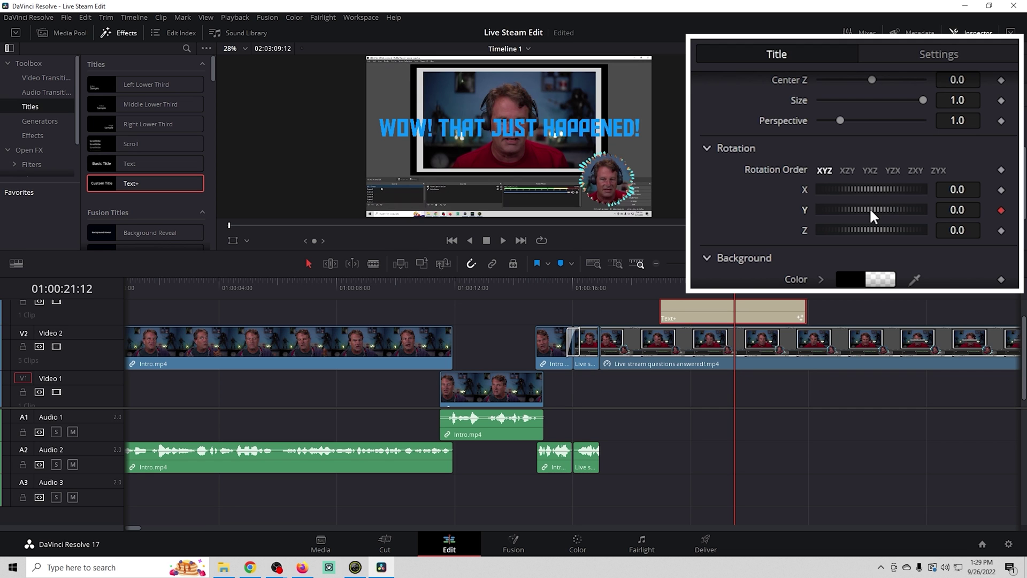
left_click_drag(735, 295, 797, 295)
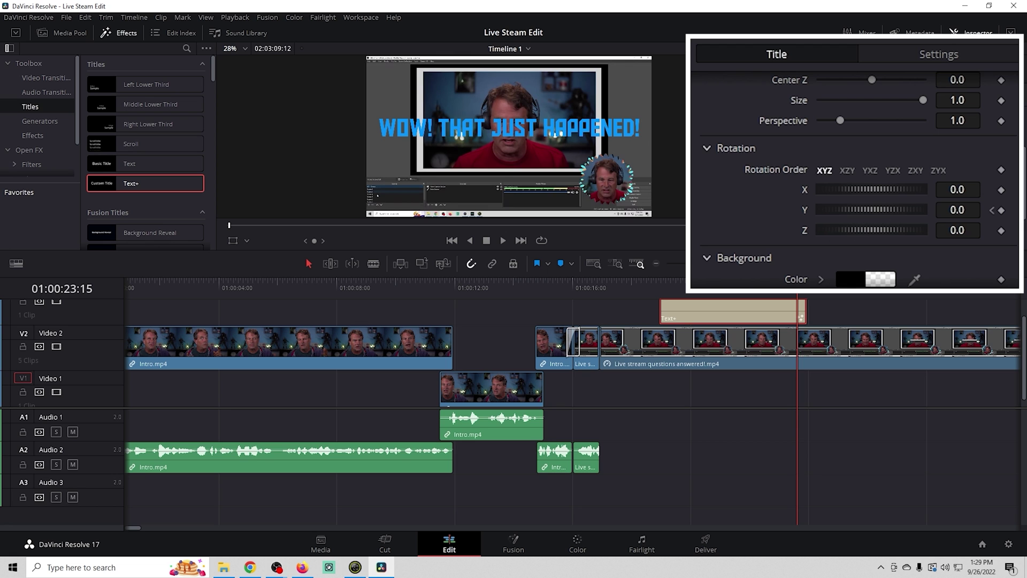
key("Left")
key("Left")
key("Left")
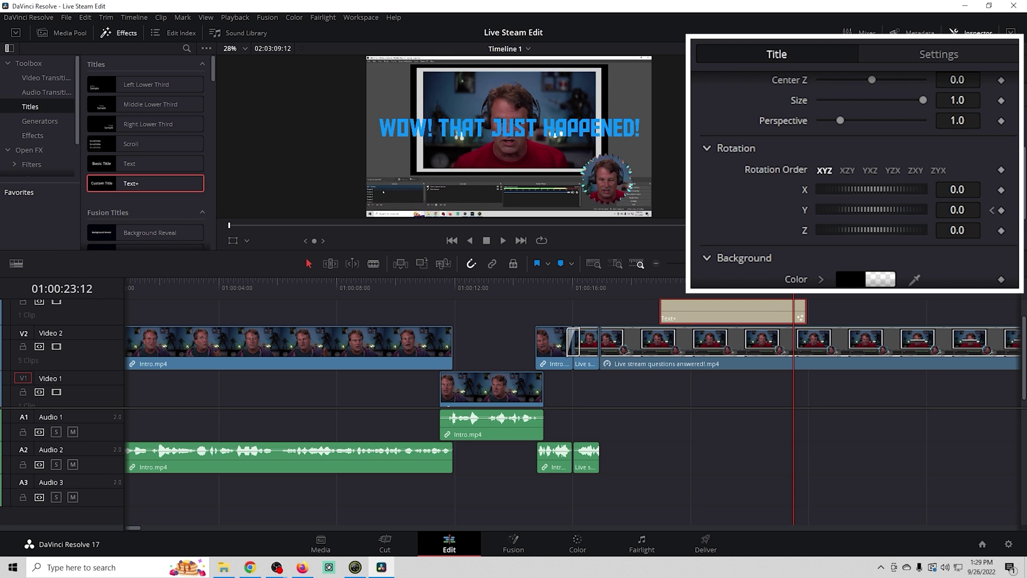
left_click_drag(863, 207, 975, 223)
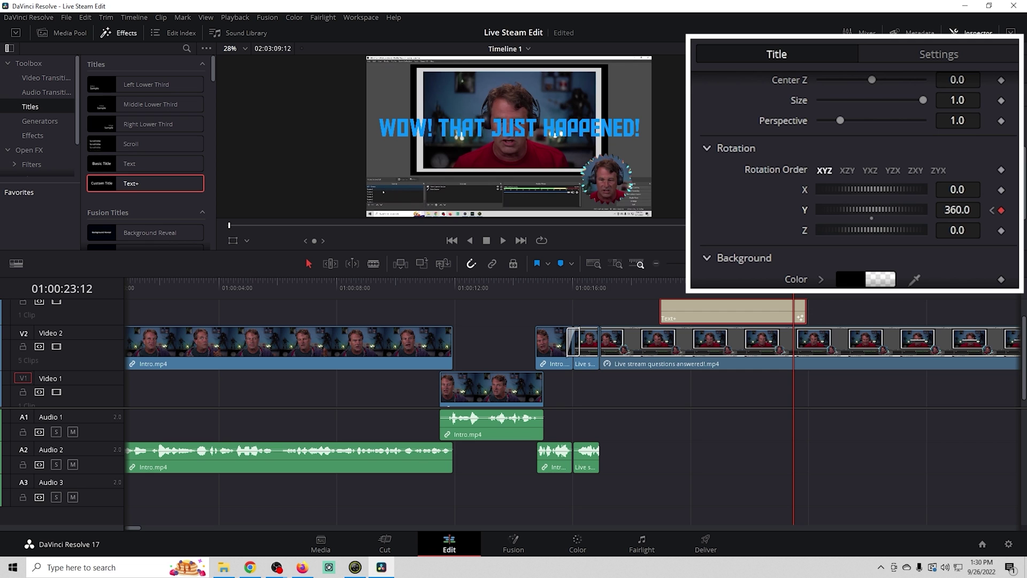
Play back the title's animation from the clip start, and extend the title clip's end to about 01:00:26.
left_click_drag(680, 281, 666, 281)
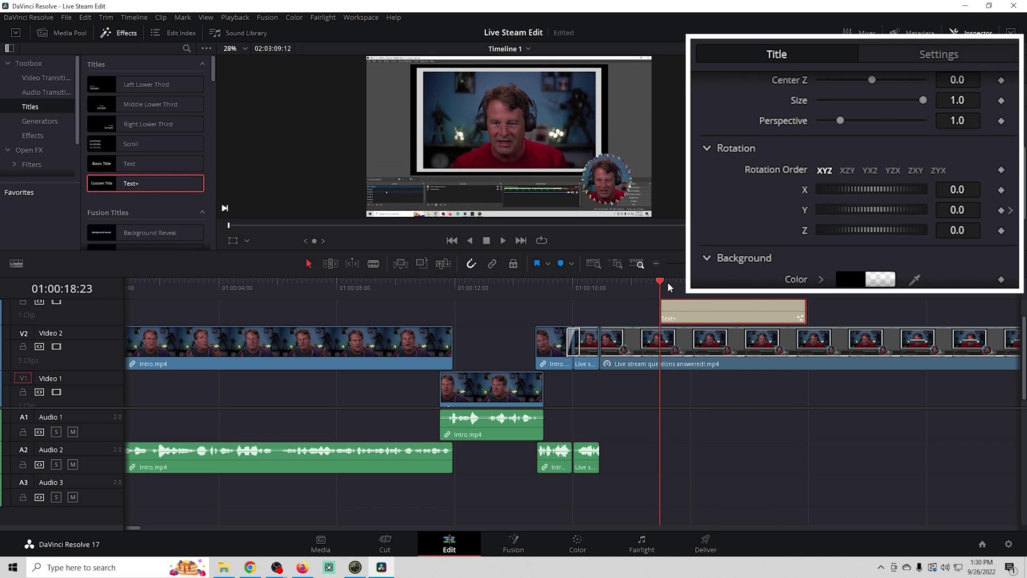
left_click(504, 240)
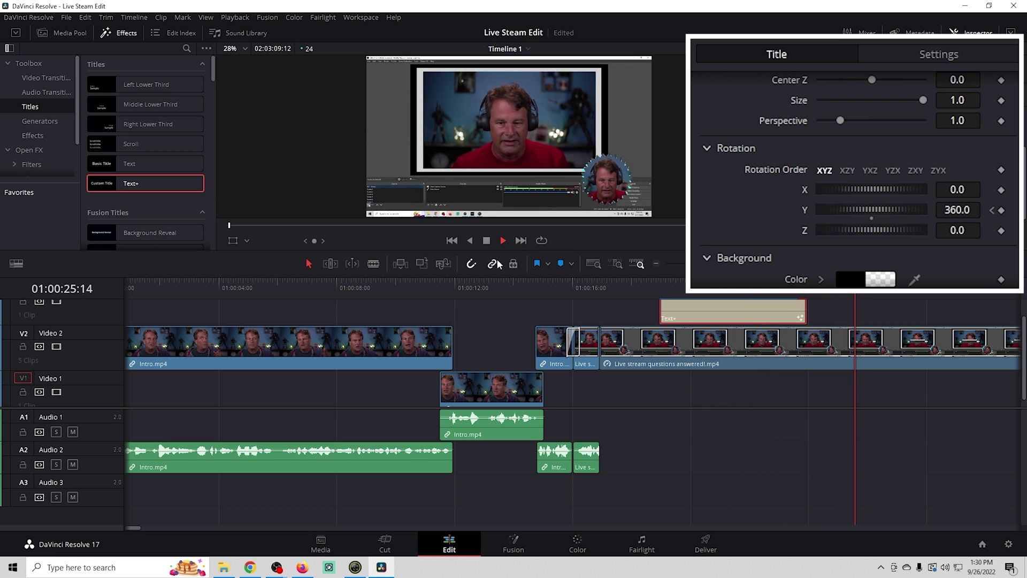
left_click(486, 240)
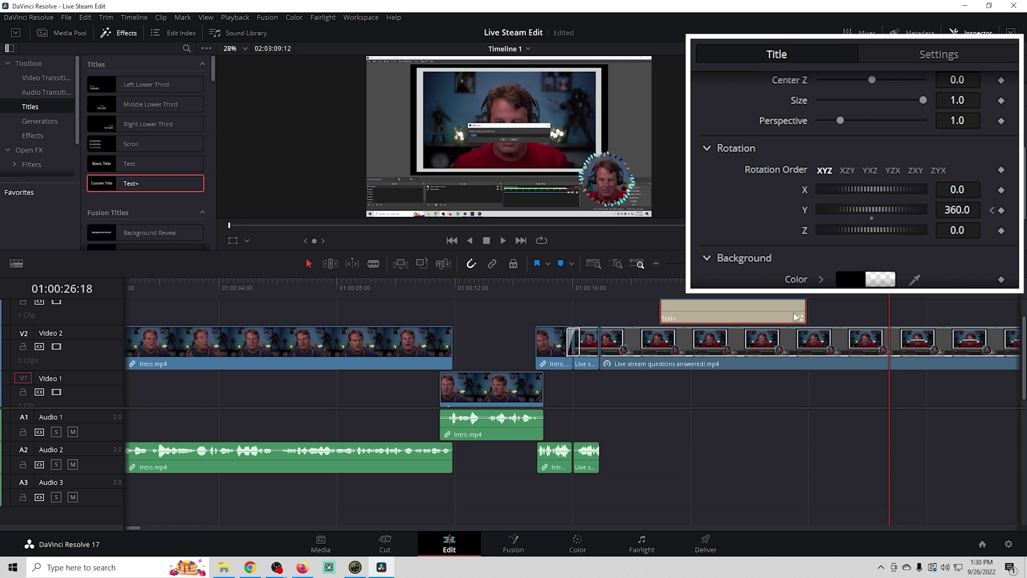
left_click_drag(803, 312, 698, 286)
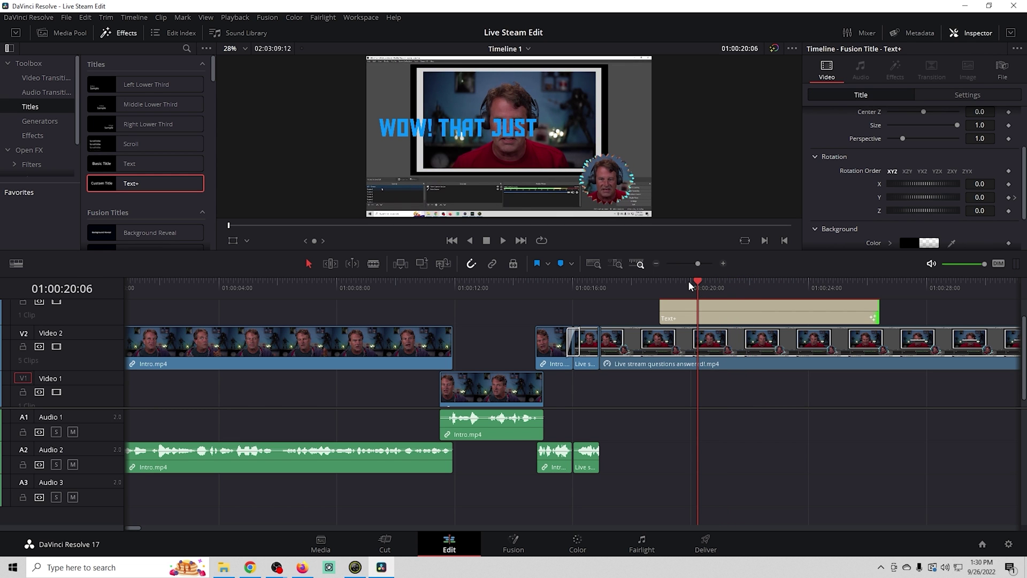
left_click_drag(699, 282, 794, 304)
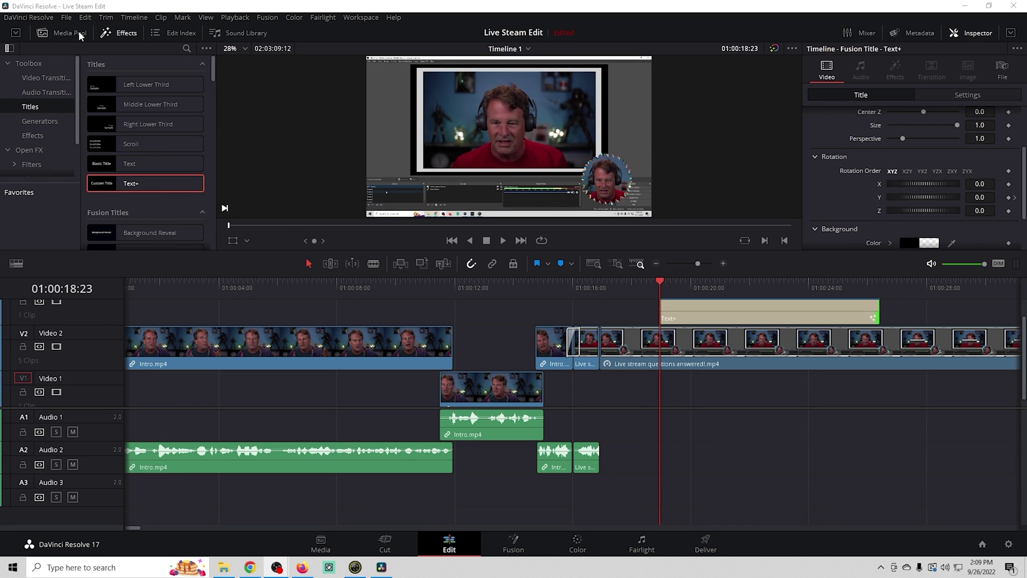
Import Typing on Keyboard.mp3 from the "Edit your stream to create easy content" folder into the media pool.
left_click(73, 32)
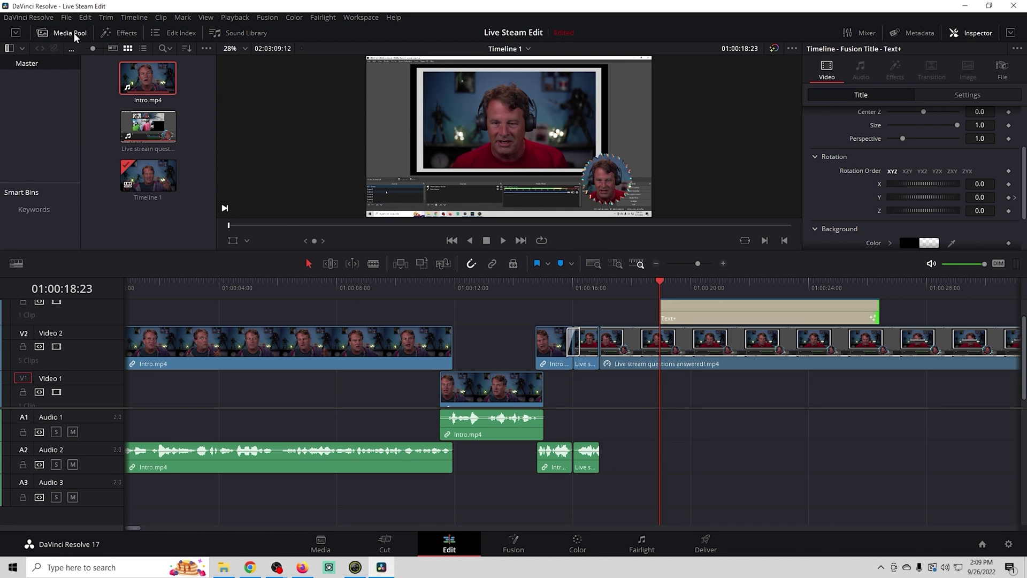
left_click(223, 566)
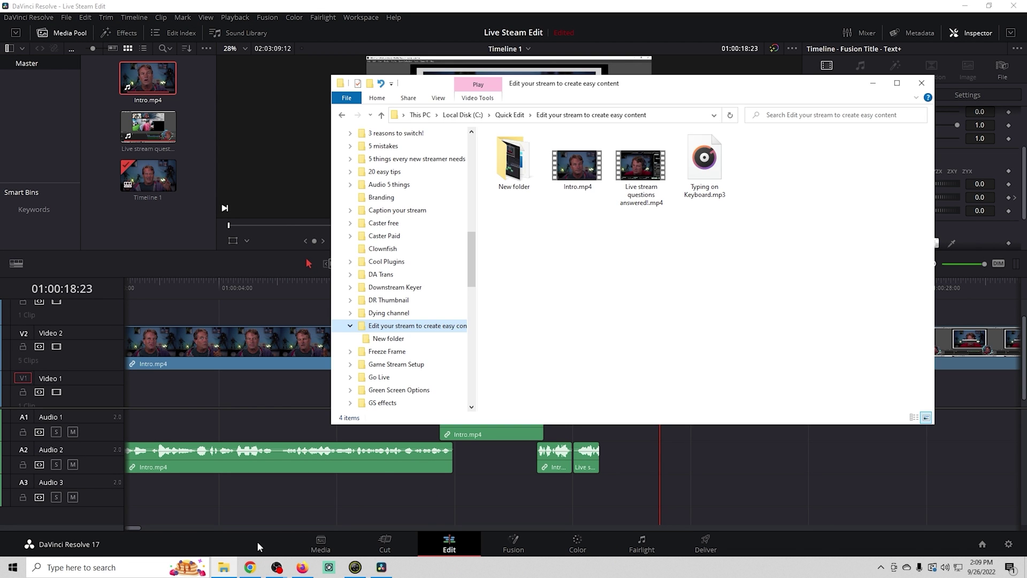
left_click(702, 185)
left_click_drag(715, 171, 159, 230)
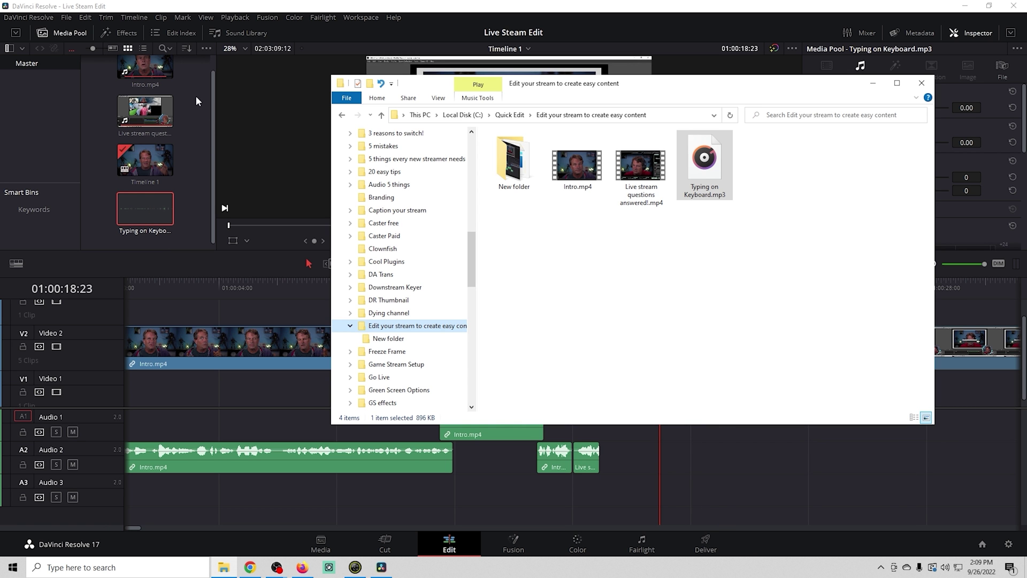
Place Typing on Keyboard.mp3 on the Audio 1 track beneath the title, starting slightly before the title clip.
left_click_drag(160, 209, 695, 521)
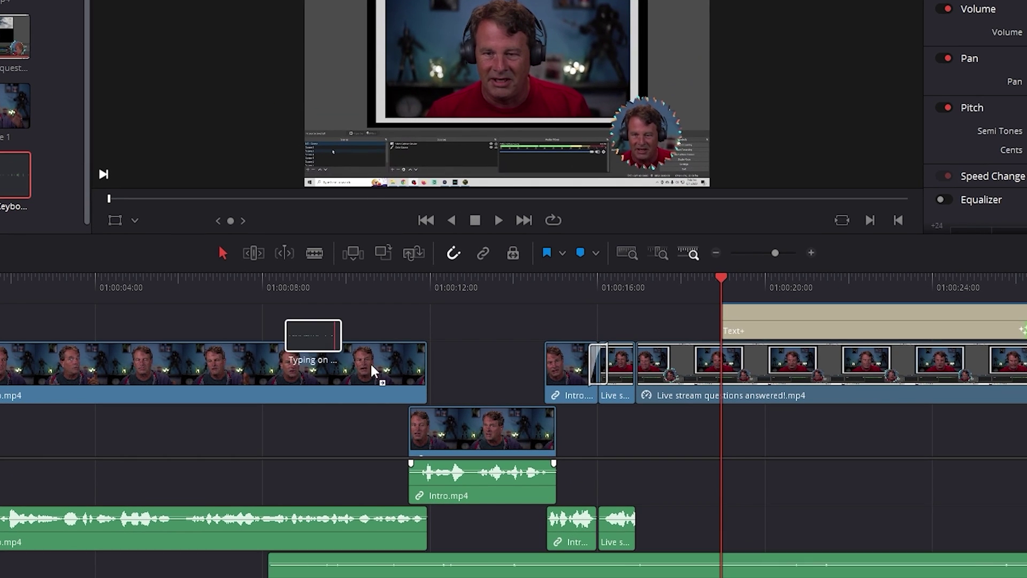
scroll(535, 513, "down", 3)
mouse_move(517, 508)
left_mouse_down()
mouse_move(516, 491)
mouse_move(517, 510)
left_mouse_up()
left_click_drag(491, 544, 490, 497)
Enlarge the Audio 1 track and raise the typing sound clip's volume to about 12.5 dB.
left_click_drag(771, 260, 747, 263)
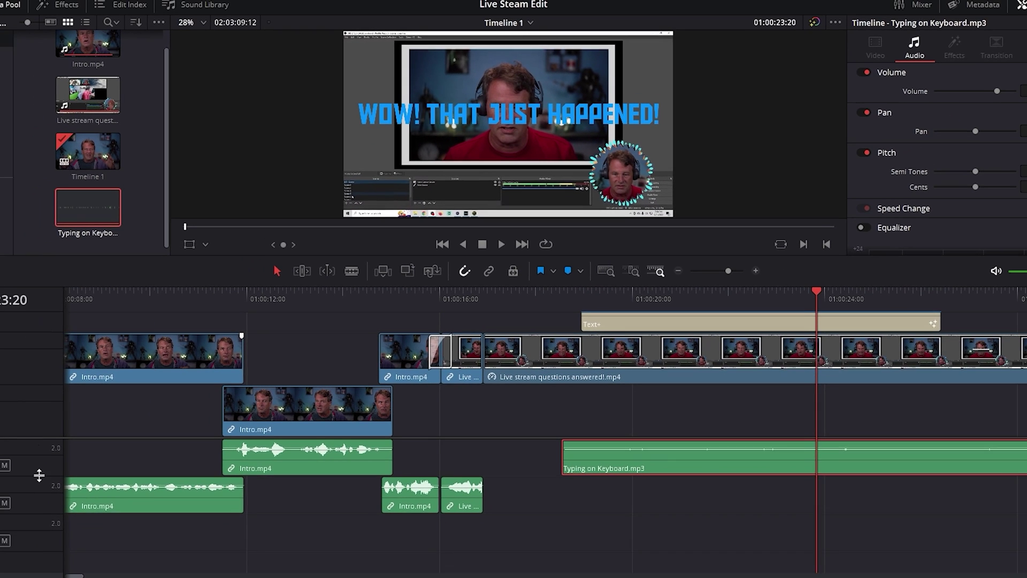
left_click_drag(38, 479, 33, 503)
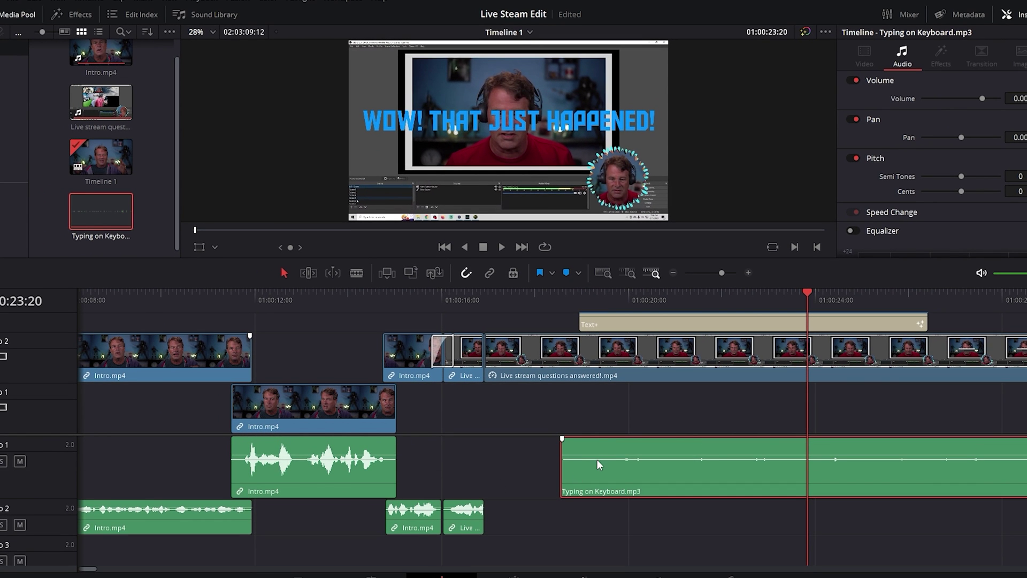
left_click_drag(597, 459, 598, 448)
Shift the typing sound slightly closer to the title's start at 01:00:18:23 and play the section back.
left_click_drag(805, 298, 587, 293)
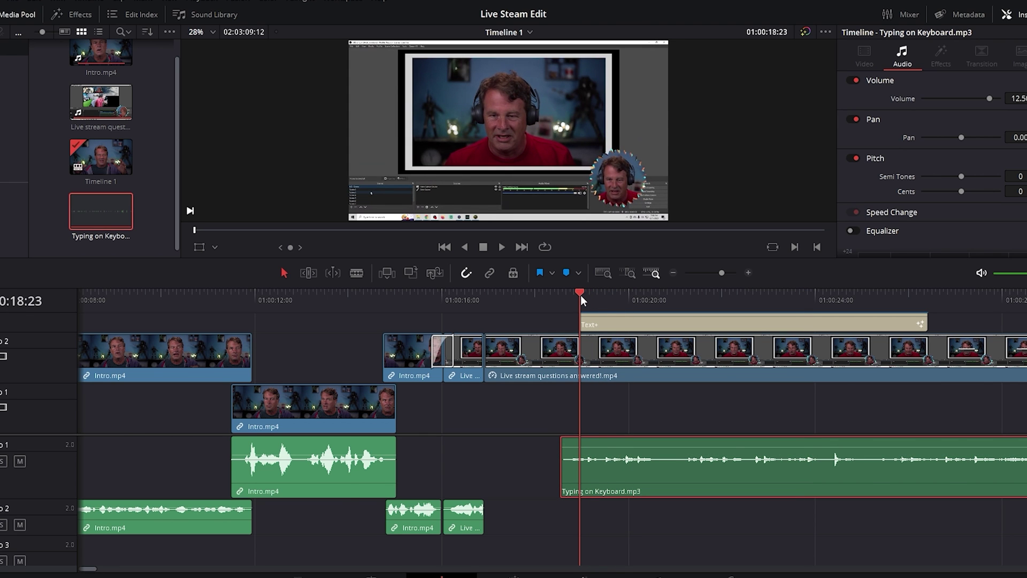
left_click_drag(613, 445, 618, 445)
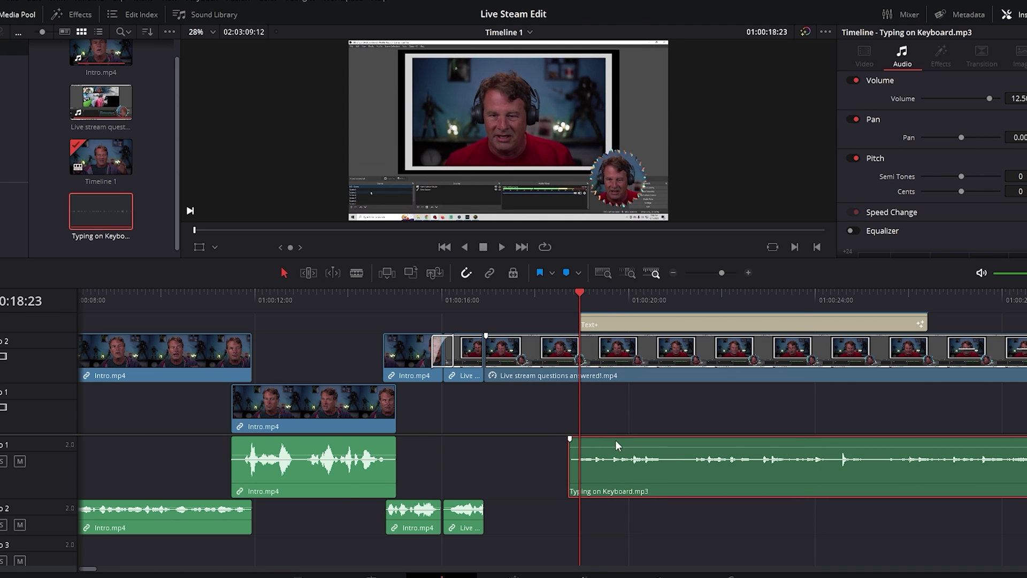
key("space")
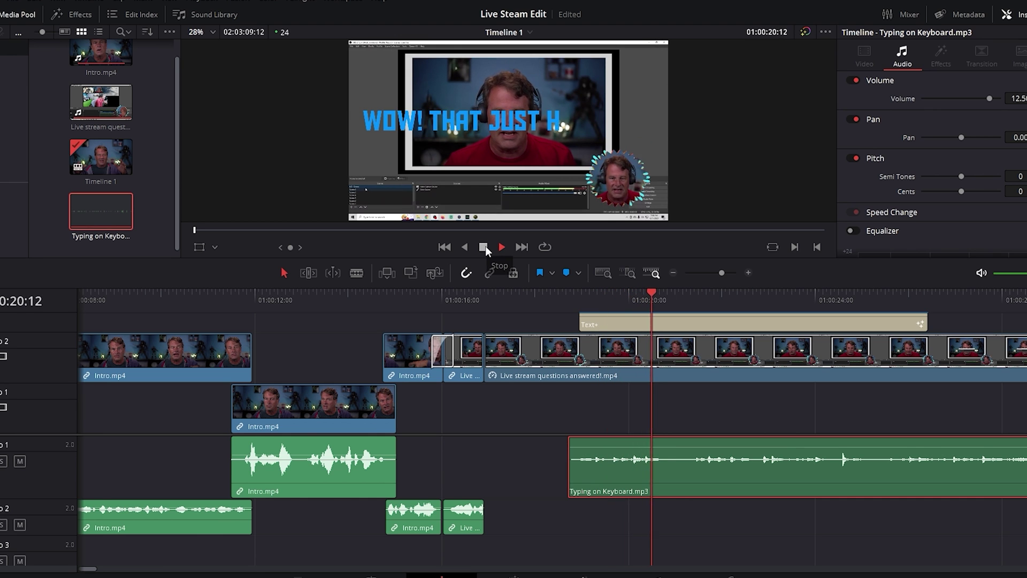
left_click(486, 245)
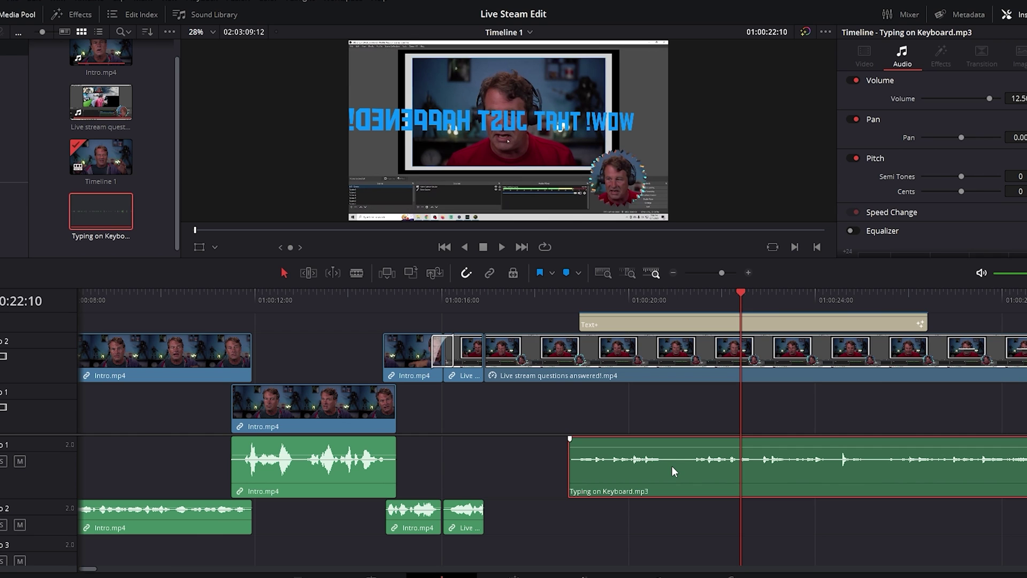
Split the typing sound clip on Audio 1 at about 01:00:20:17 with the blade tool.
left_click(356, 273)
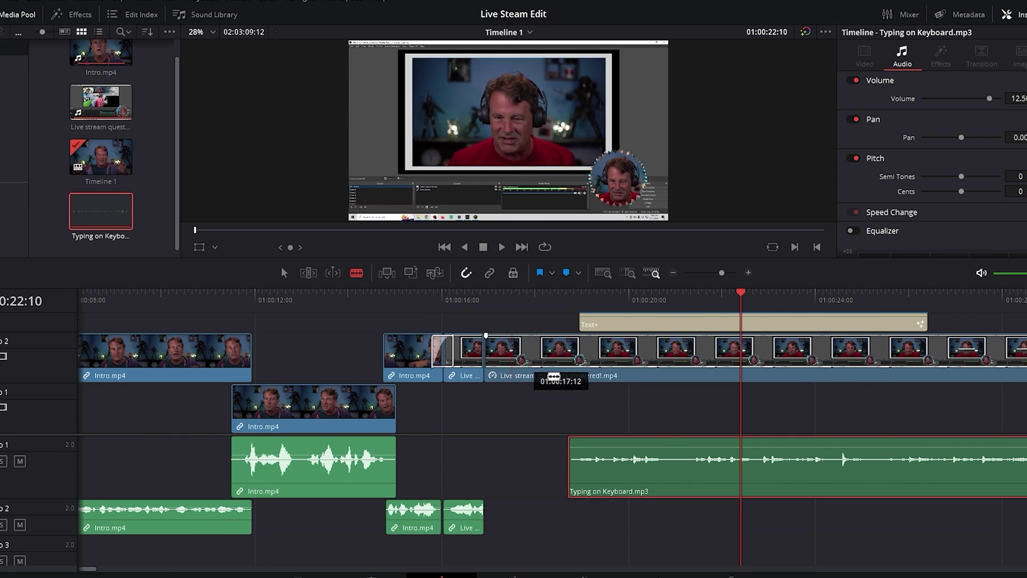
left_click(663, 468)
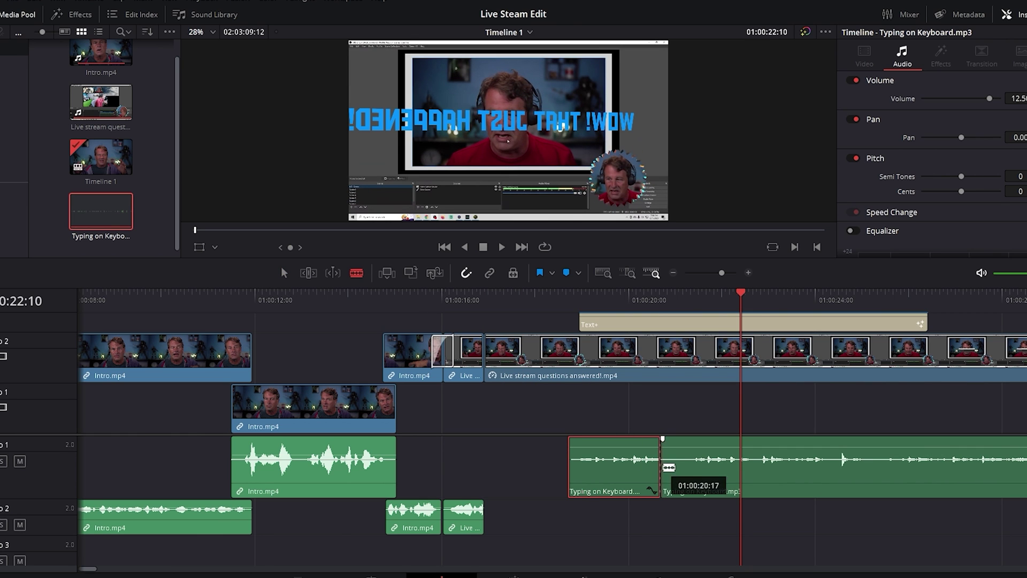
Split the typing sound again at about 01:00:21:07, ripple-cut the short piece between the splits, and play the title section back.
left_click(692, 468)
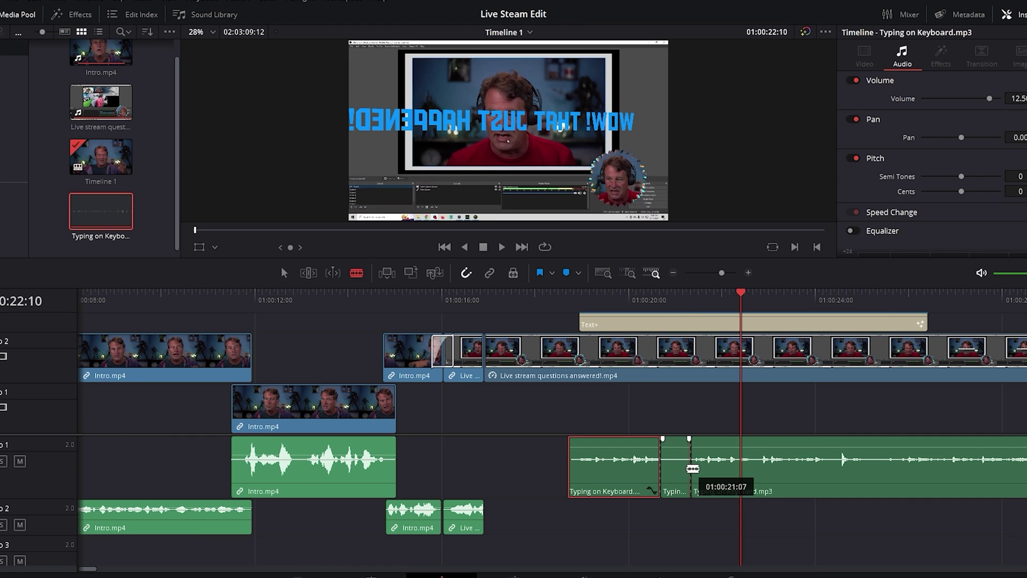
right_click(678, 470)
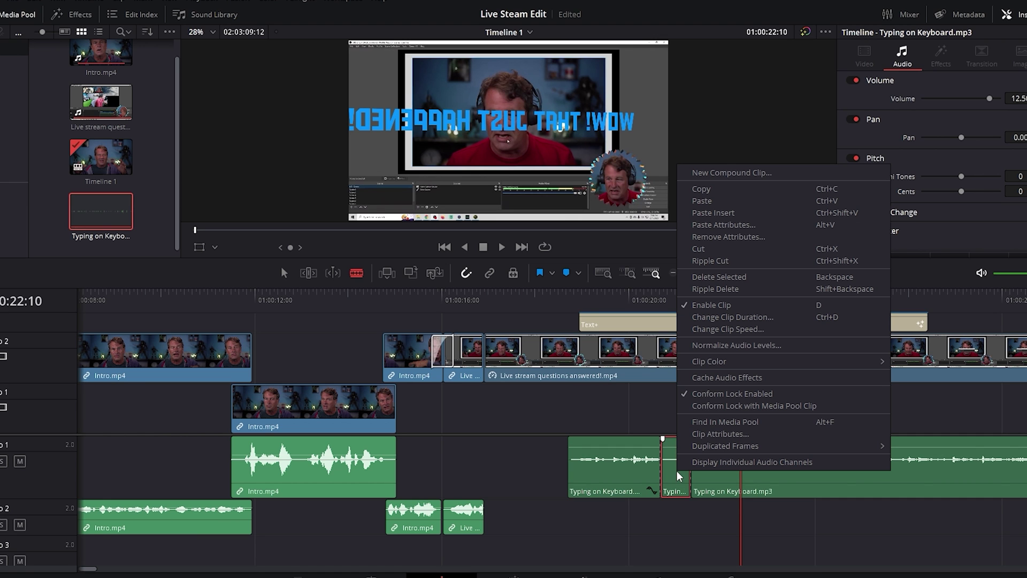
left_click(712, 261)
key("a")
left_click_drag(610, 292, 580, 292)
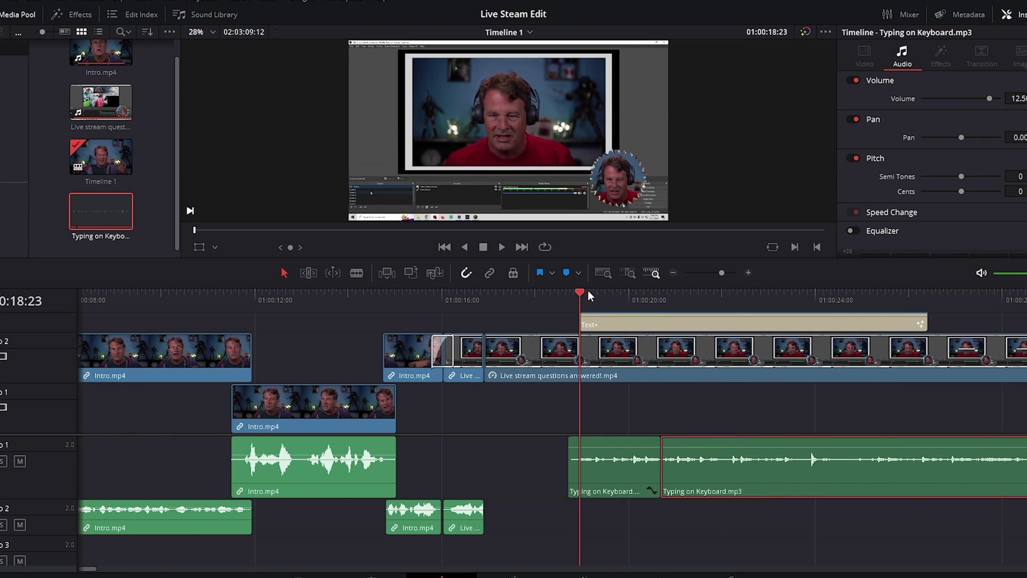
left_click(501, 248)
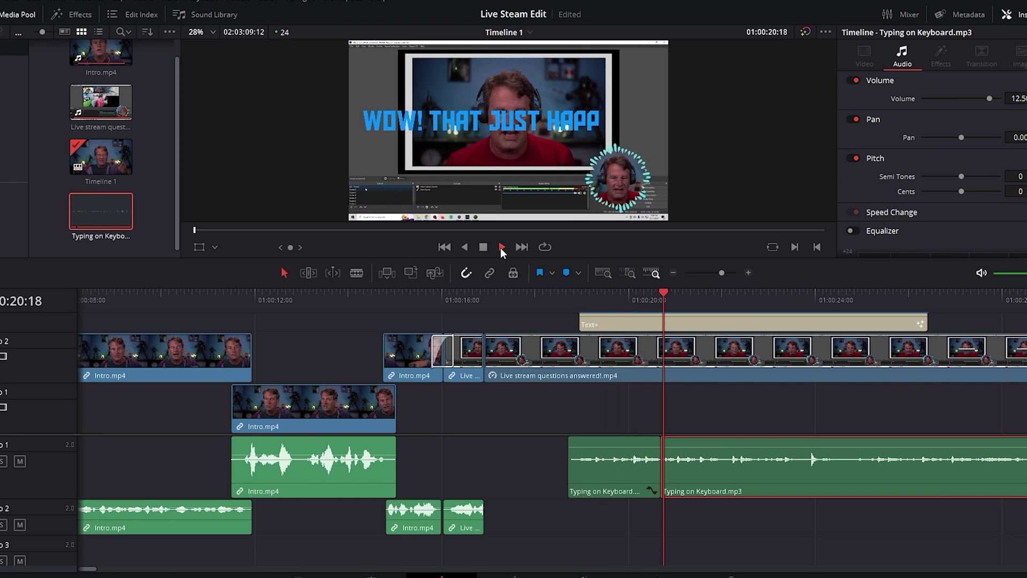
Trim the end of the second typing sound clip to 01:00:21:09, where the title text is fully written on.
left_click(720, 292)
left_click_drag(720, 292, 693, 294)
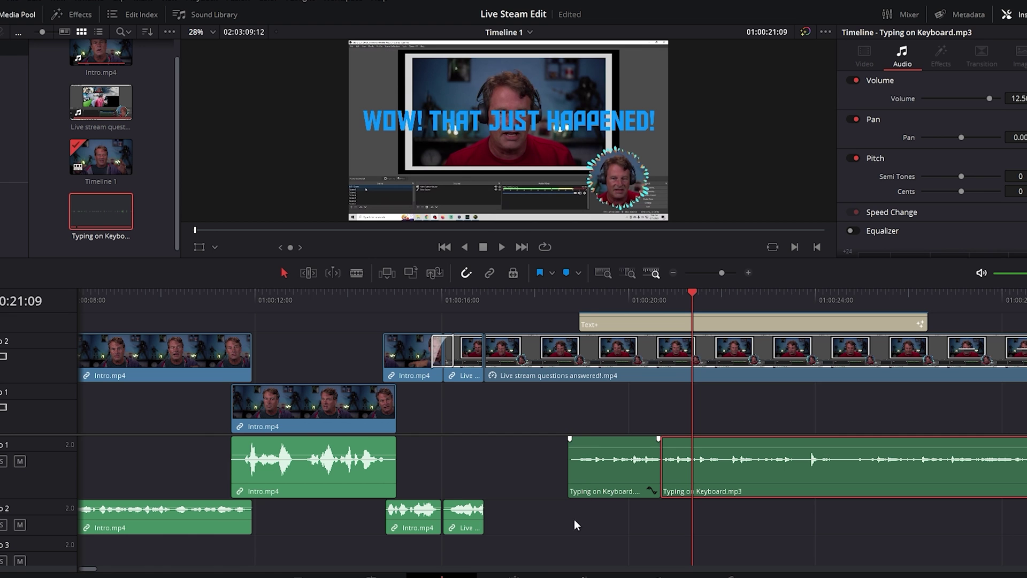
left_click_drag(87, 571, 88, 569)
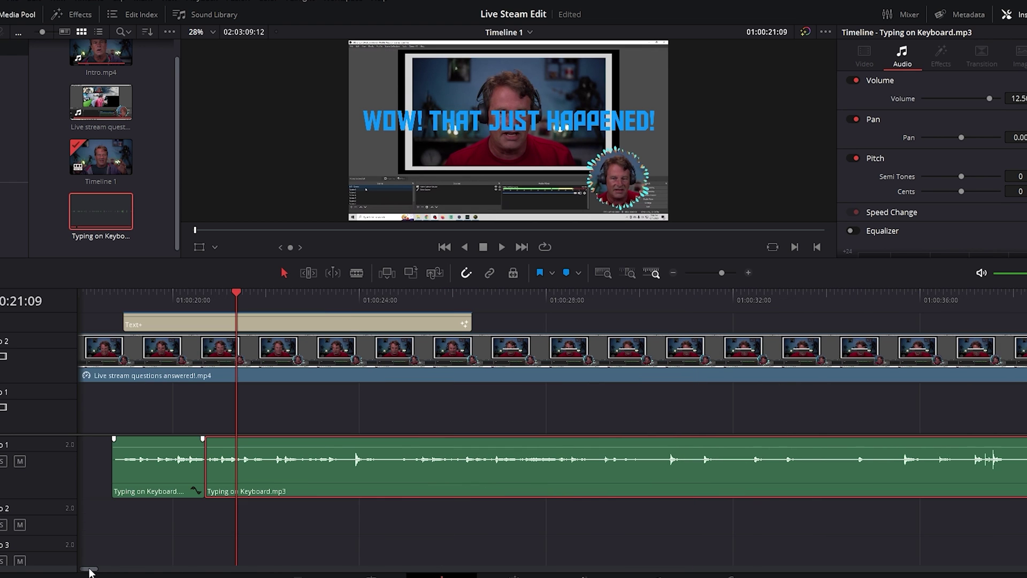
left_click_drag(718, 274, 716, 275)
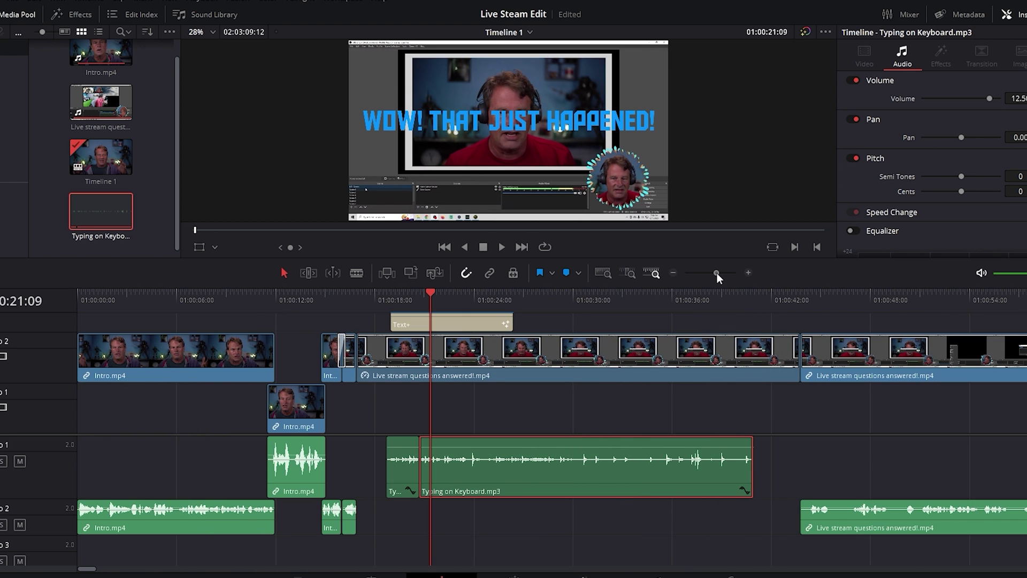
left_click_drag(752, 464, 435, 475)
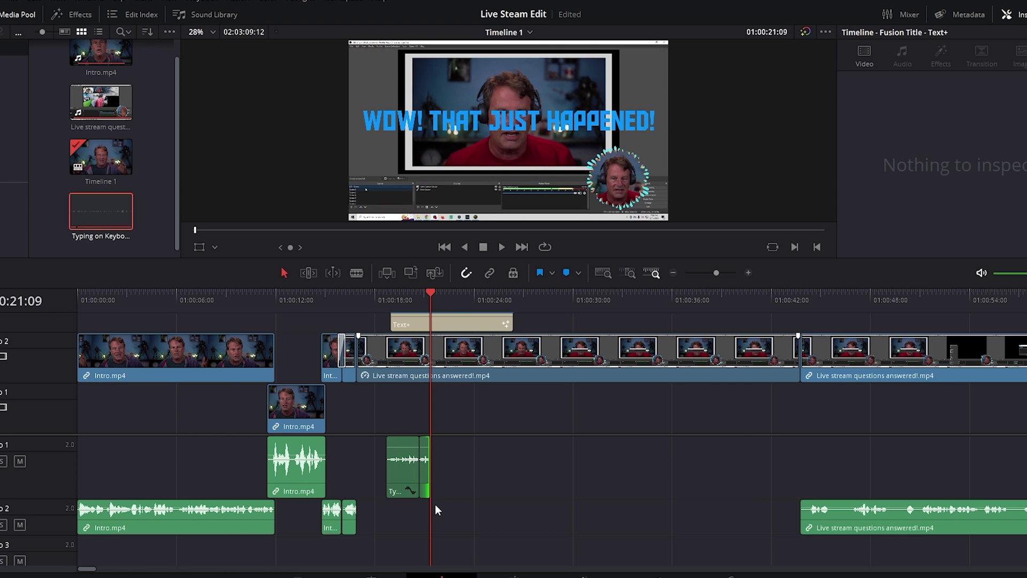
Play the title with its trimmed typing sound from 01:00:18:23 to check the timing.
mouse_move(718, 277)
left_mouse_down()
mouse_move(710, 275)
mouse_move(726, 273)
left_mouse_up()
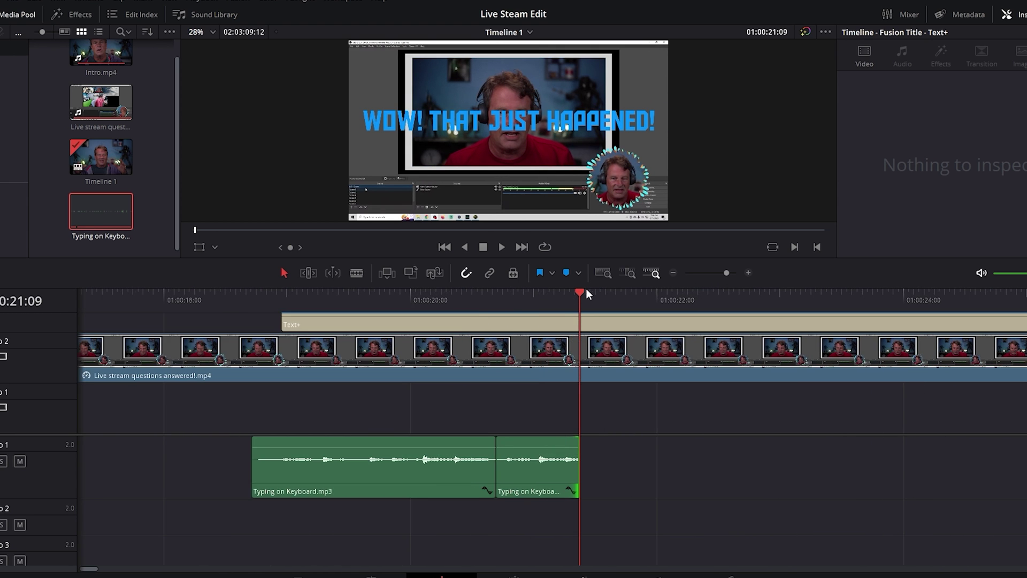
left_click_drag(582, 292, 292, 302)
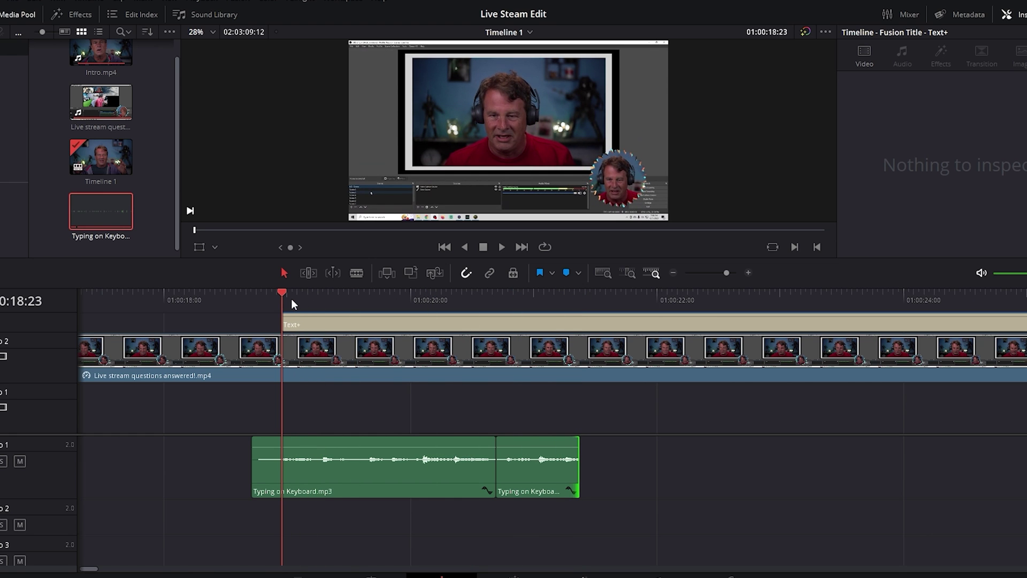
left_click(503, 247)
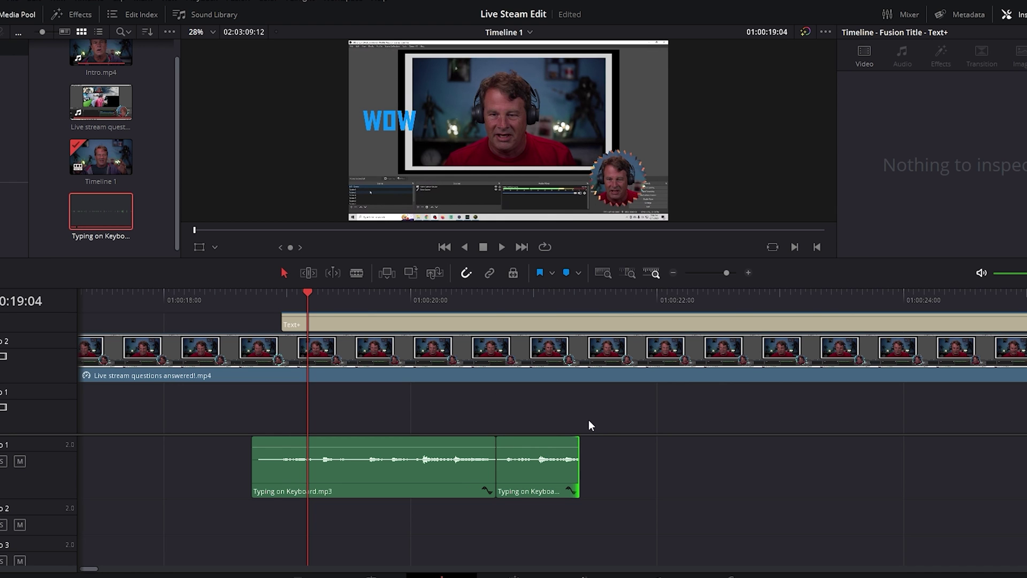
Reduce the height of the video tracks so all three fit in the timeline.
scroll(585, 414, "up", 2)
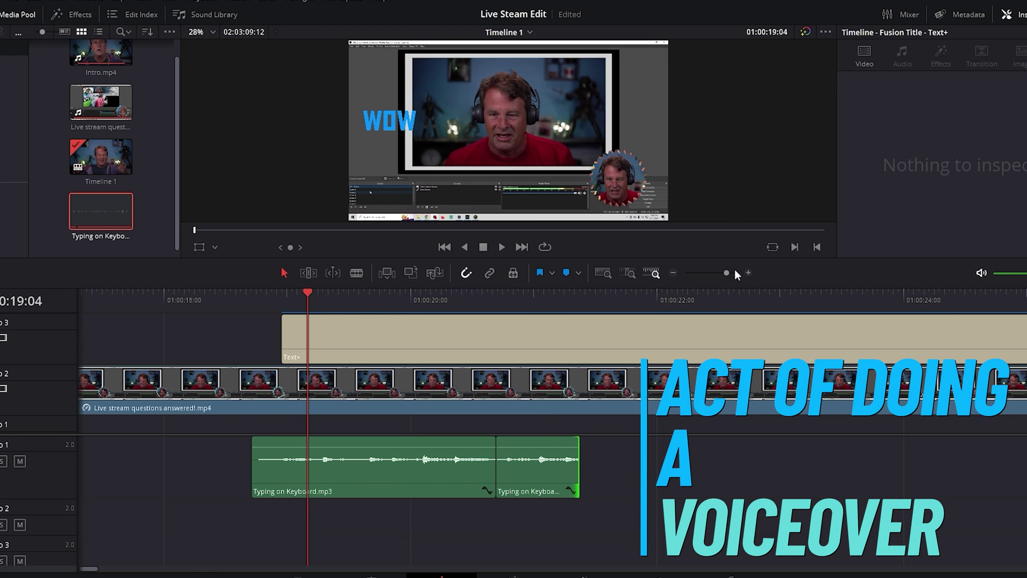
left_click_drag(725, 271, 716, 273)
left_click_drag(61, 365, 52, 401)
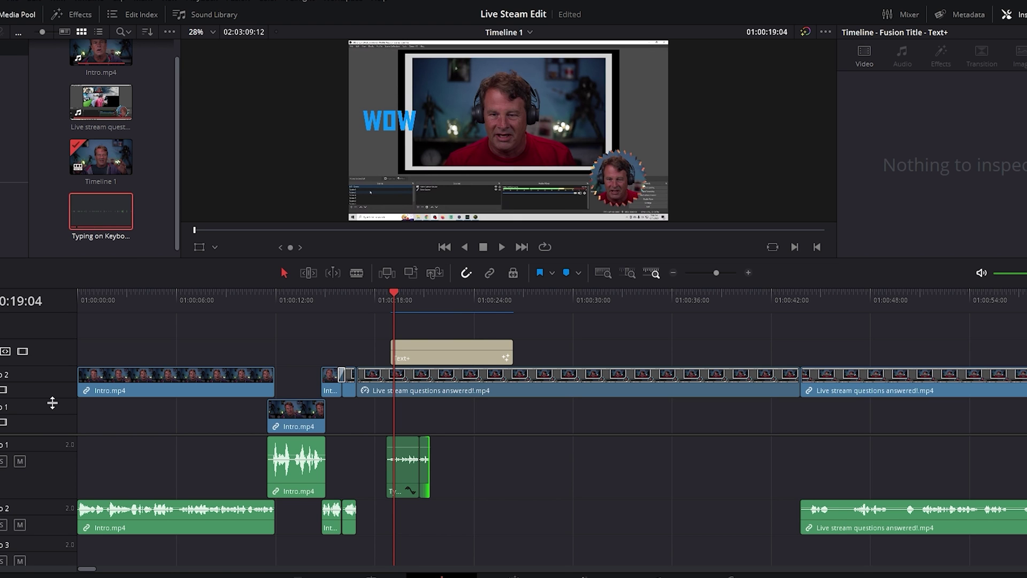
Place Intro.mp4 above the live stream clip after the title and cut out its video part, keeping only the audio.
left_click(91, 53)
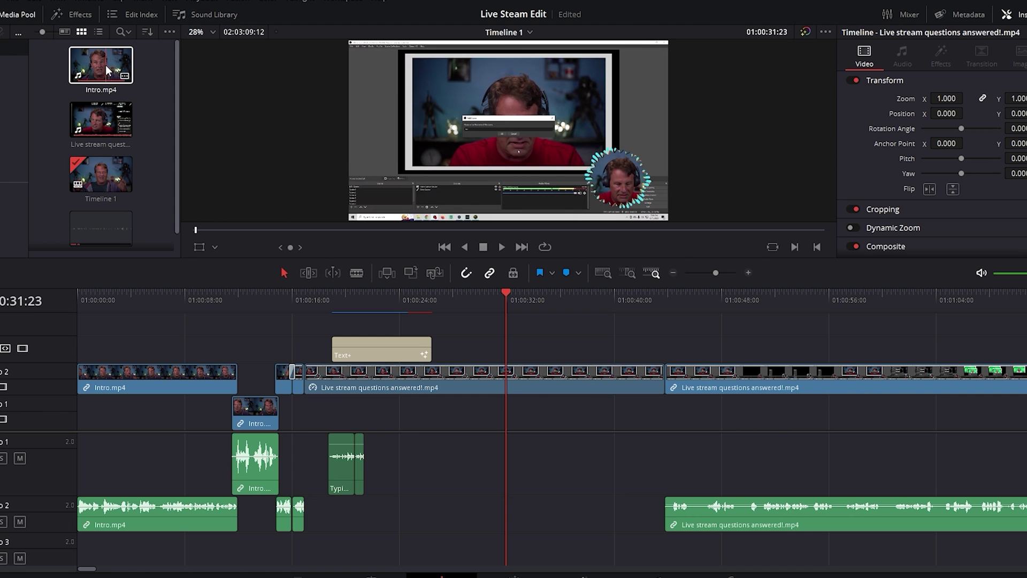
mouse_move(105, 65)
left_mouse_down()
mouse_move(290, 336)
mouse_move(521, 390)
mouse_move(550, 361)
mouse_move(523, 364)
mouse_move(491, 393)
mouse_move(479, 432)
mouse_move(450, 433)
mouse_move(549, 417)
mouse_move(554, 377)
mouse_move(538, 357)
mouse_move(553, 345)
left_mouse_up()
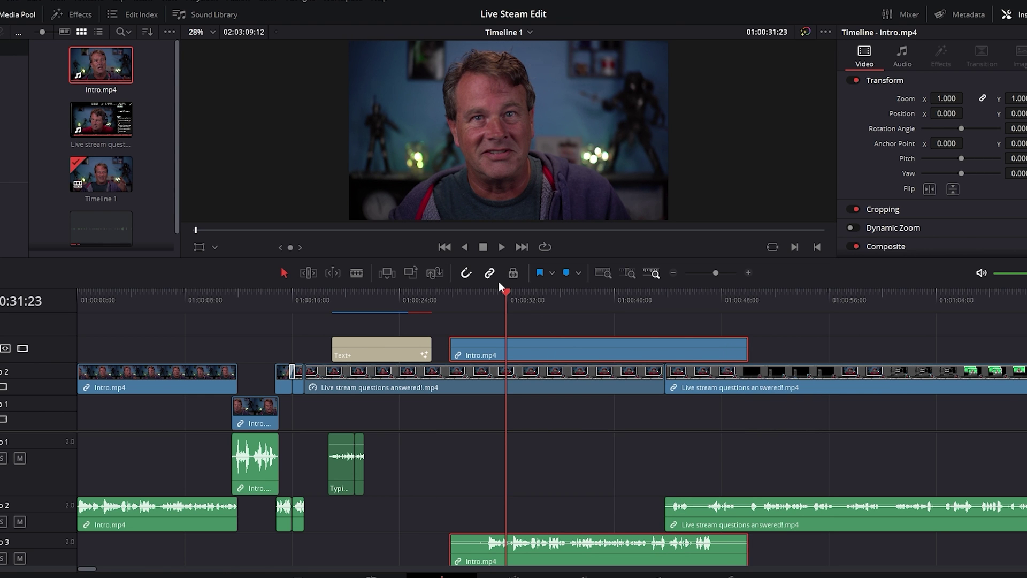
mouse_move(507, 291)
left_mouse_down()
mouse_move(538, 300)
mouse_move(519, 301)
left_mouse_up()
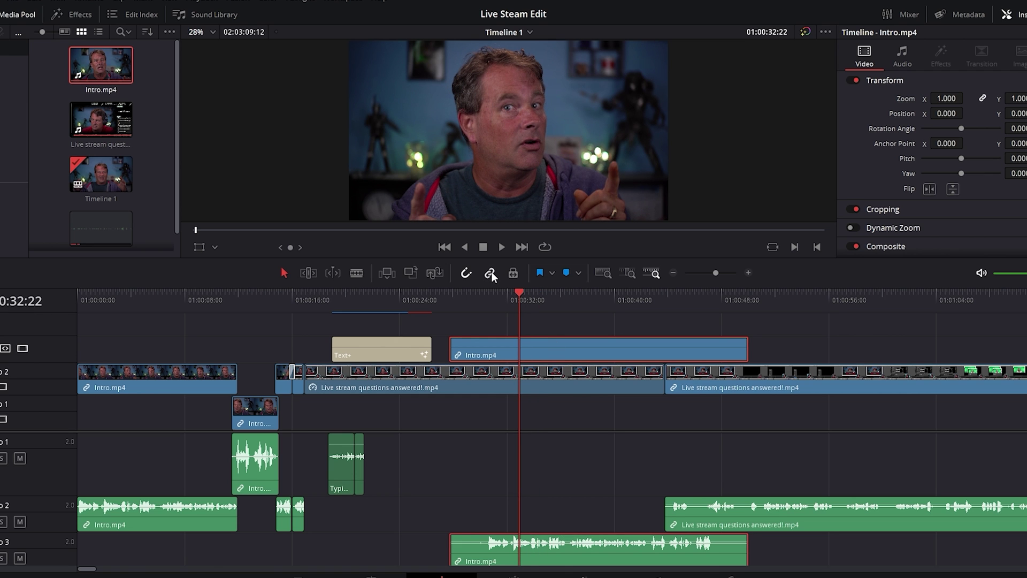
right_click(547, 346)
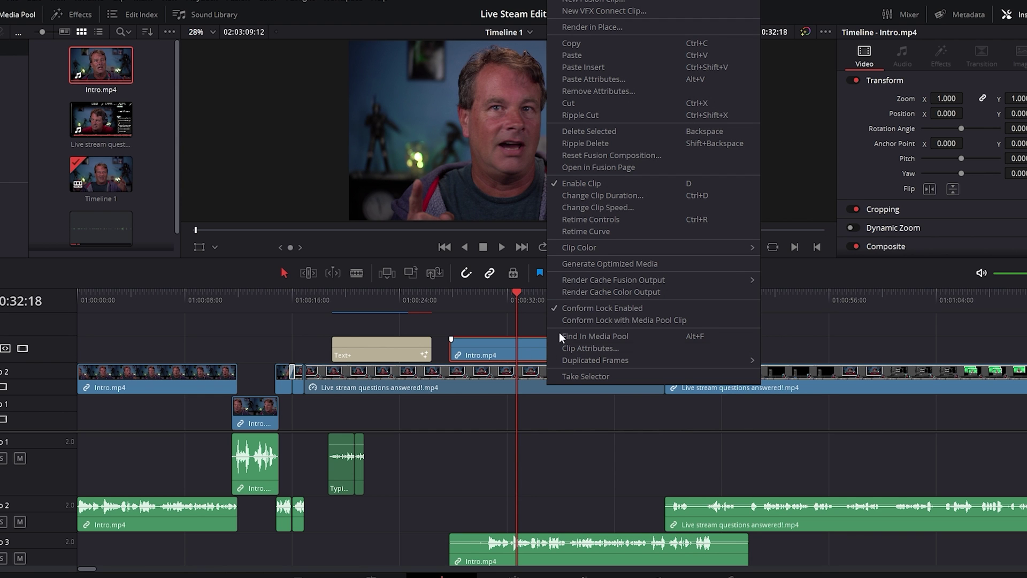
left_click(582, 102)
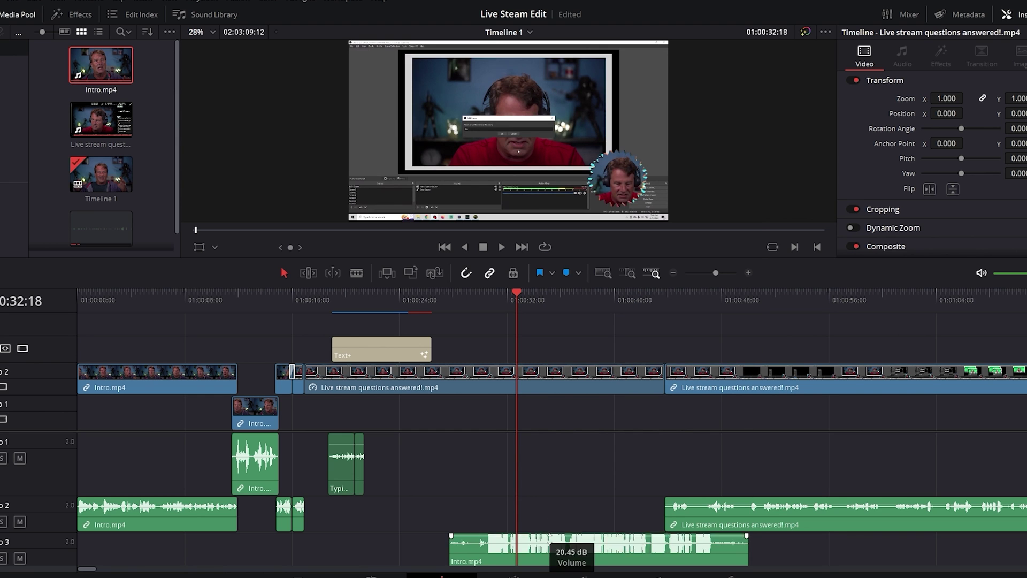
Move the Intro.mp4 voice audio to the Audio 1 track beneath the live stream clip and trim its quiet ends.
left_click(571, 561)
left_click_drag(571, 561, 527, 438)
left_click_drag(514, 294, 508, 303)
left_click_drag(475, 457, 474, 458)
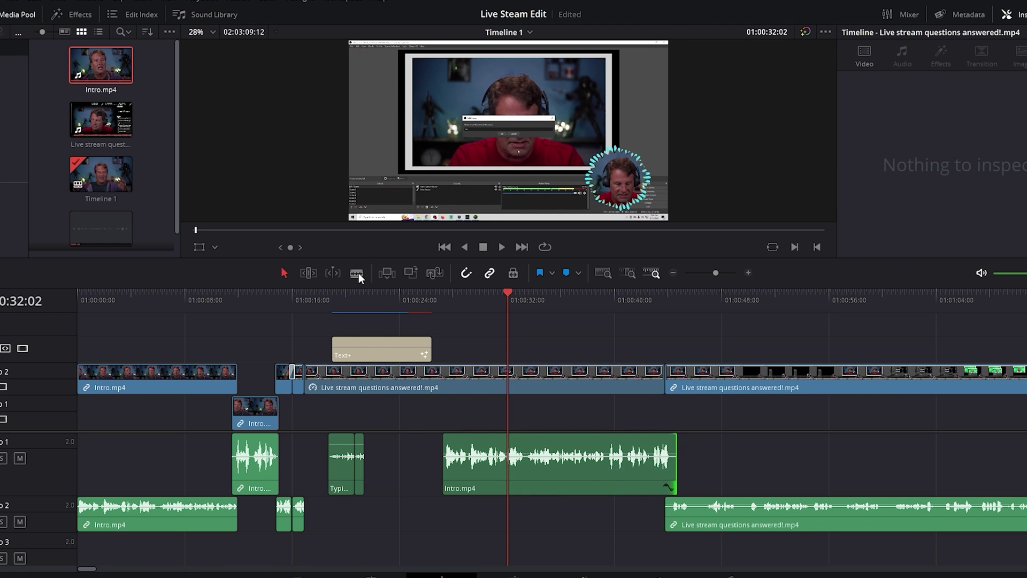
Split the Intro.mp4 voice clip on Audio 1 into three parts and cut the first and last, keeping the middle one.
left_click(356, 273)
left_click(525, 462)
left_click(605, 461)
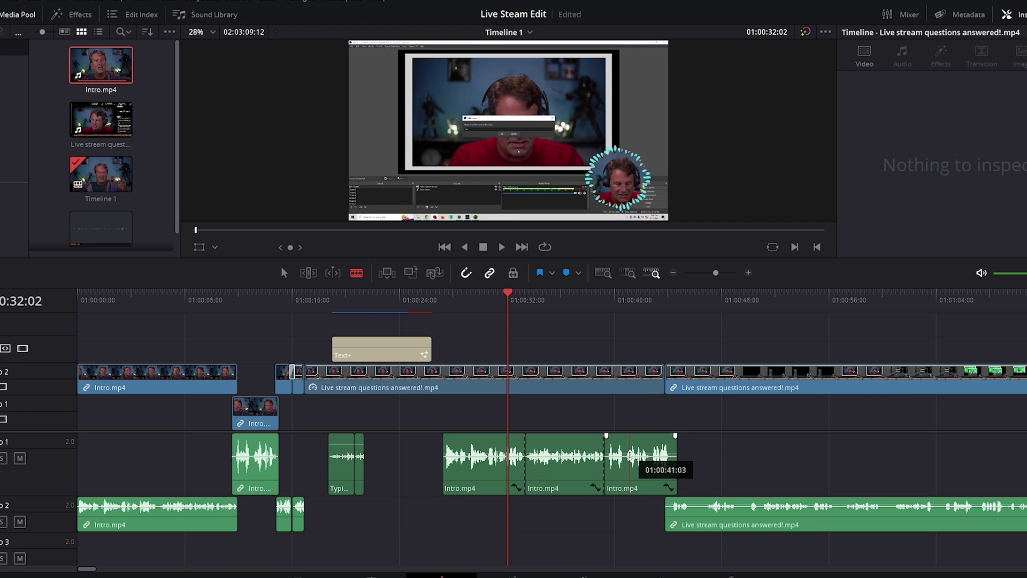
right_click(631, 461)
left_click(688, 236)
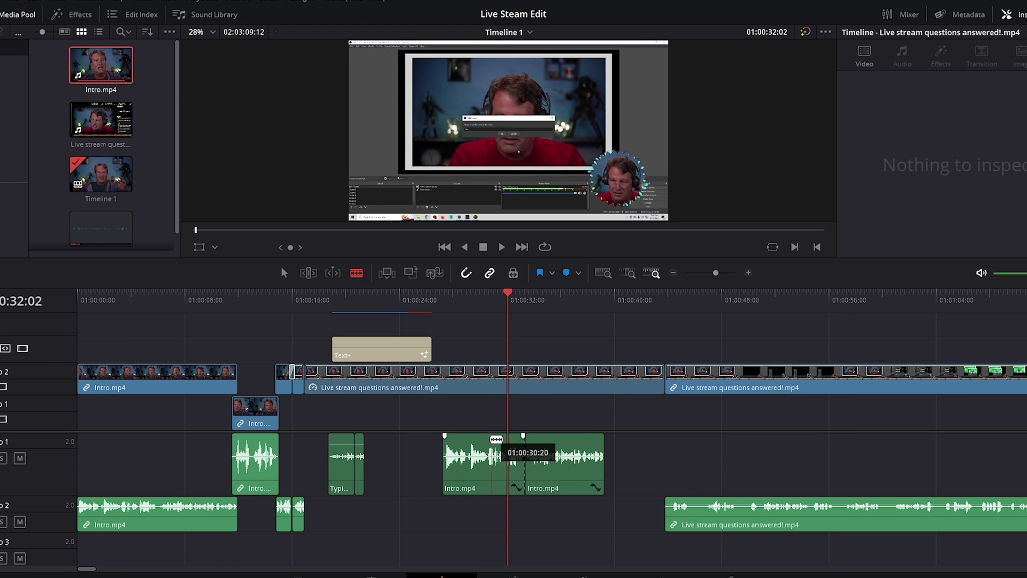
right_click(487, 453)
left_click(513, 222)
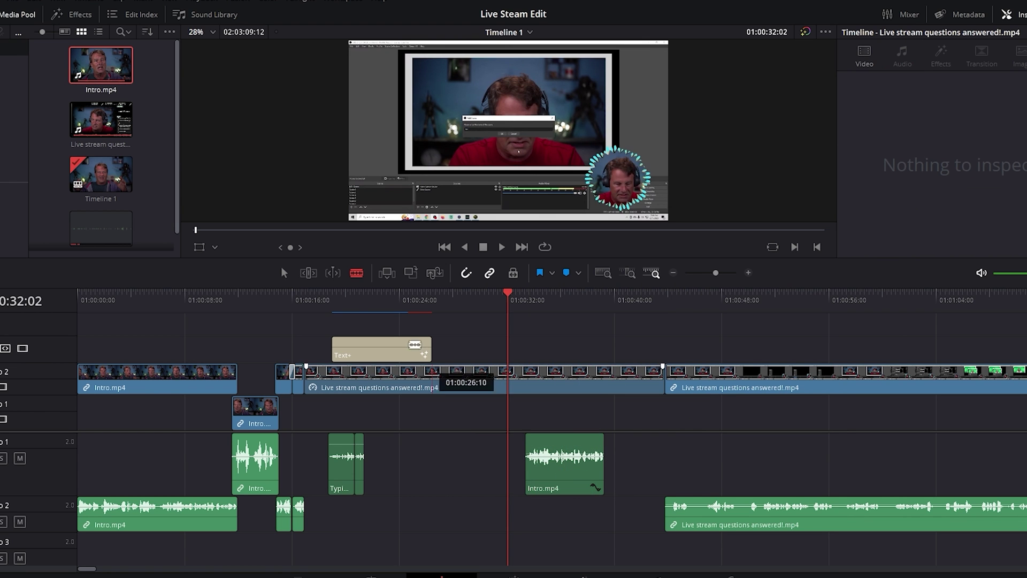
Move the remaining voice clip to start at the title's end at 01:00:26:10 and play it from there.
left_click(284, 272)
left_click_drag(570, 467, 484, 461)
left_click_drag(466, 298, 438, 300)
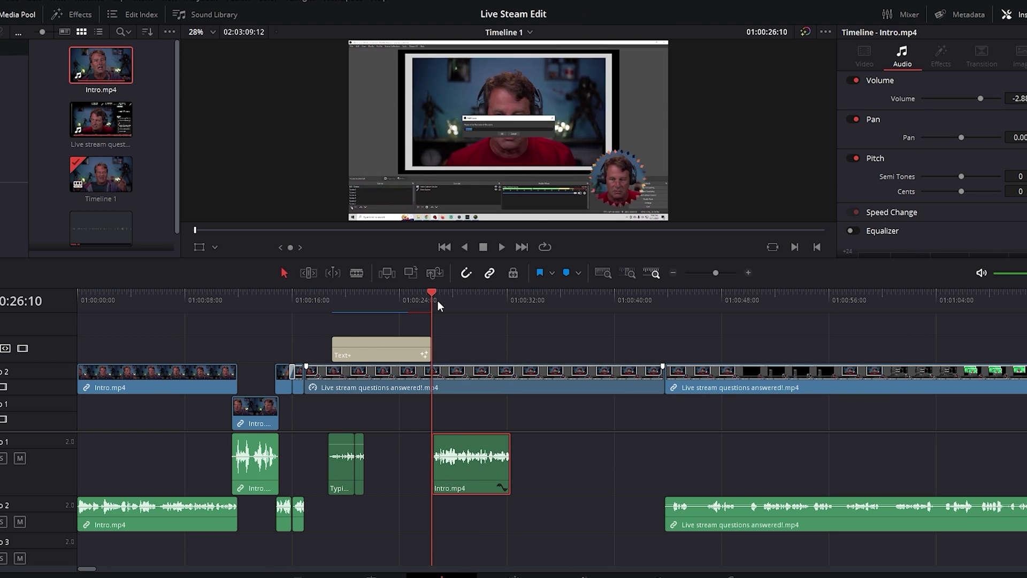
left_click(502, 247)
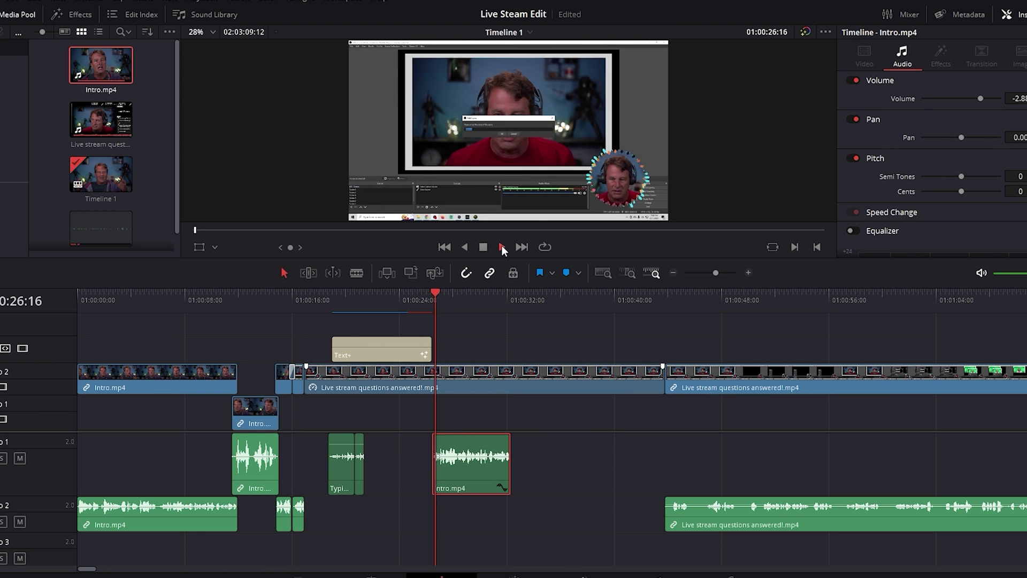